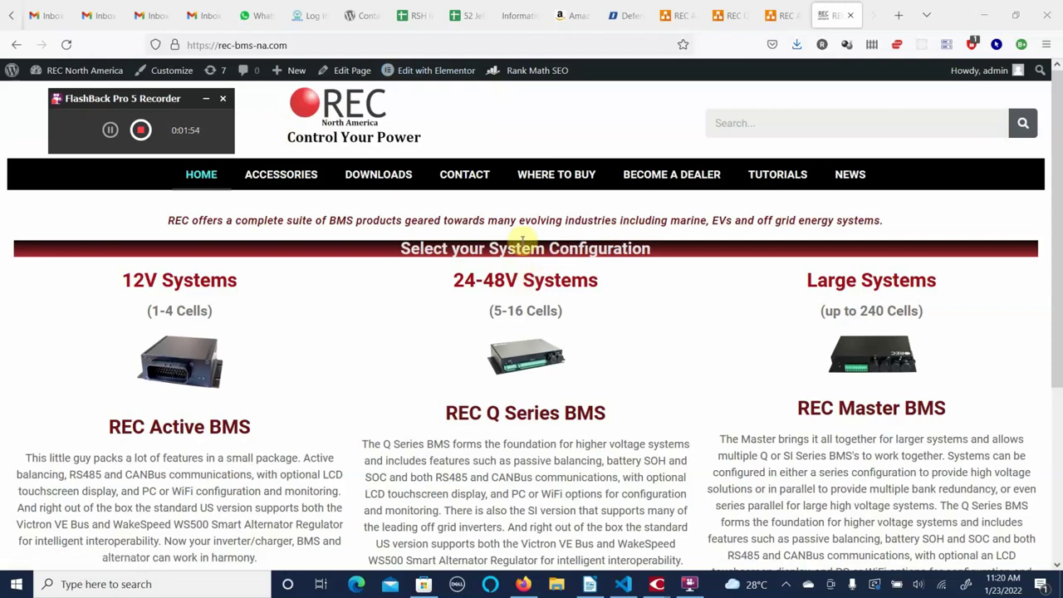
Download the diagrams.net REC-WakeSpeed Design Library-1.0.0 zip from the site's diagrams.net design tools libraries and save the file.
{"action": "left_click", "coordinate": [377, 182]}
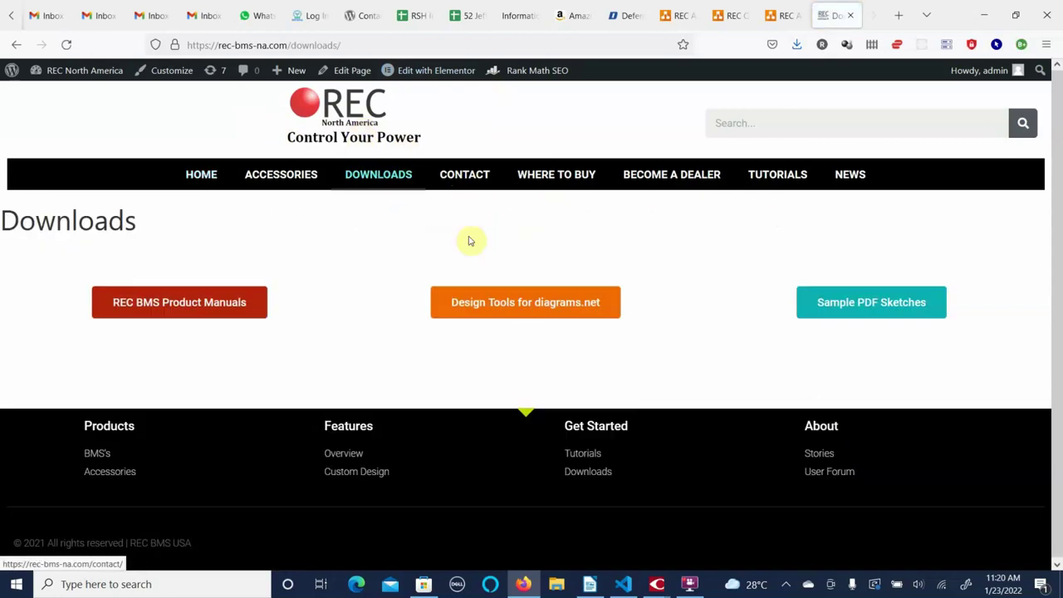
{"action": "left_click", "coordinate": [505, 307]}
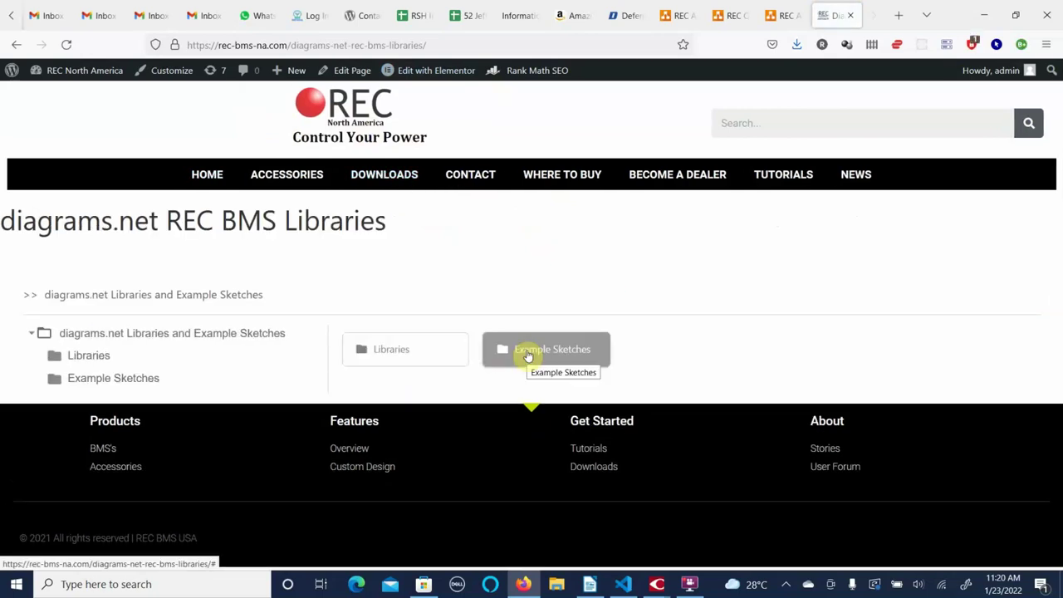
{"action": "left_click", "coordinate": [407, 356]}
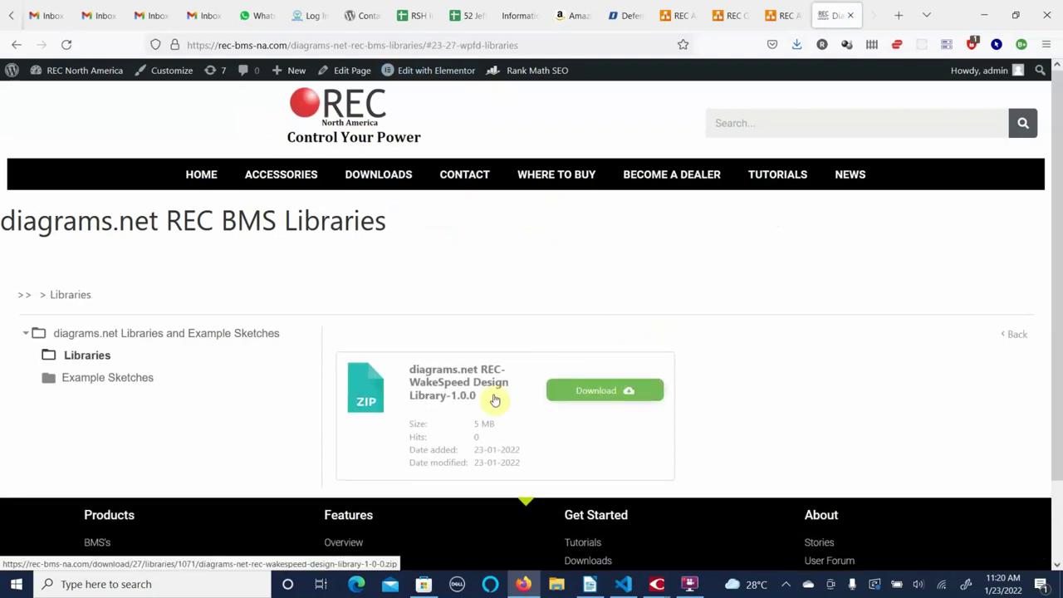
{"action": "left_click", "coordinate": [640, 386]}
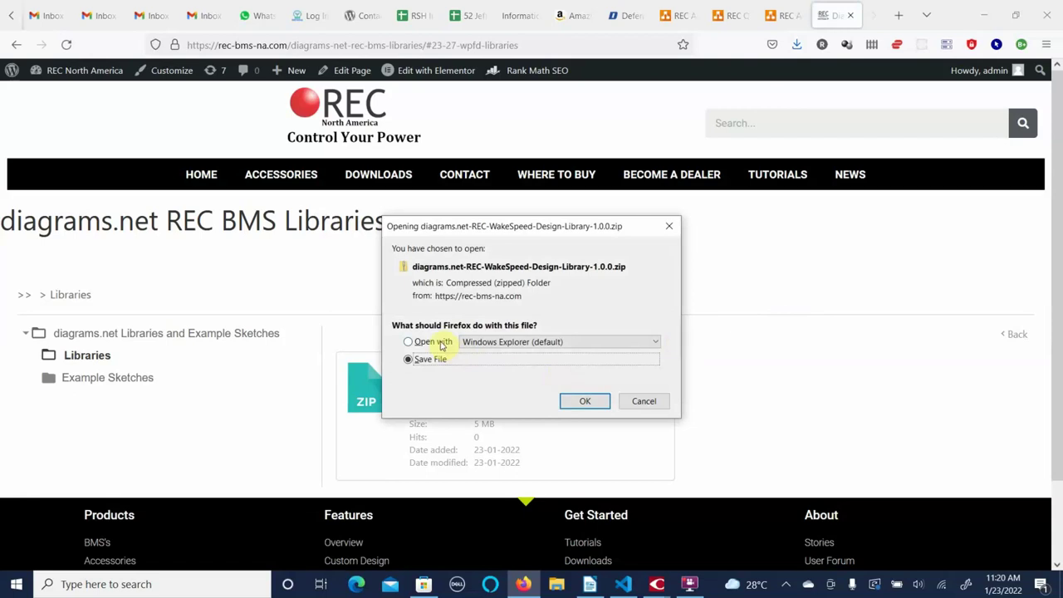
{"action": "left_click", "coordinate": [585, 402]}
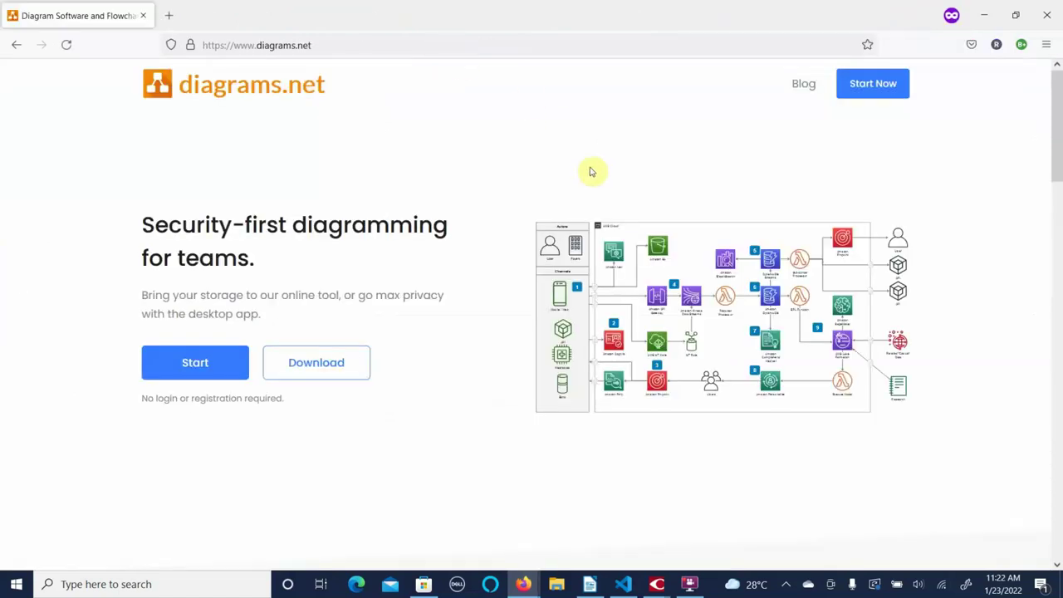
Start the diagrams.net online editor from its home page and enlarge the browser page to 110%.
{"action": "left_click", "coordinate": [197, 364]}
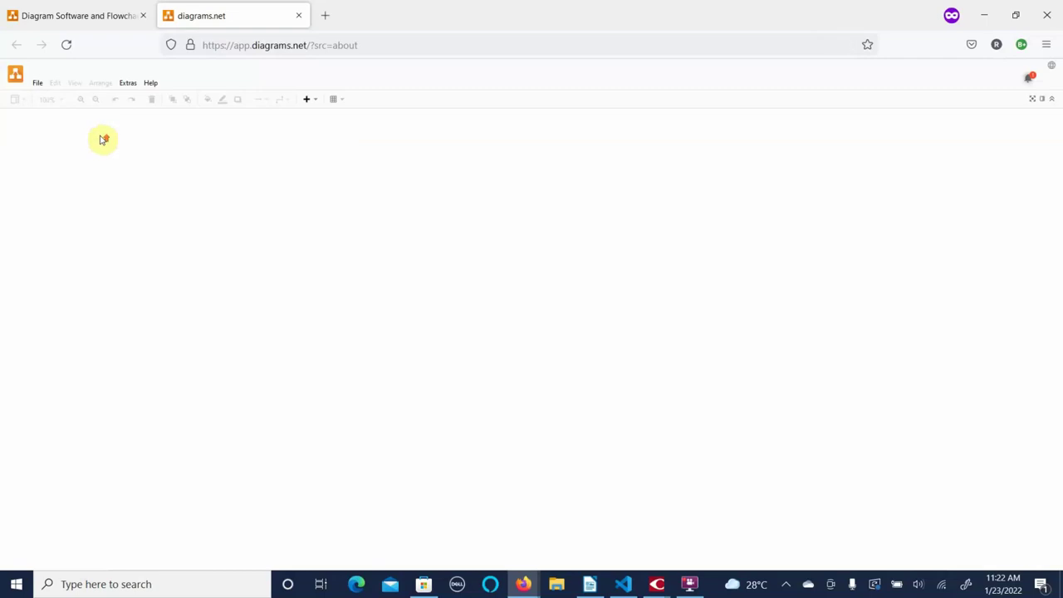
{"action": "key", "text": "ctrl+plus"}
{"action": "key", "text": "ctrl+plus"}
{"action": "key", "text": "ctrl+plus"}
{"action": "key", "text": "ctrl+plus"}
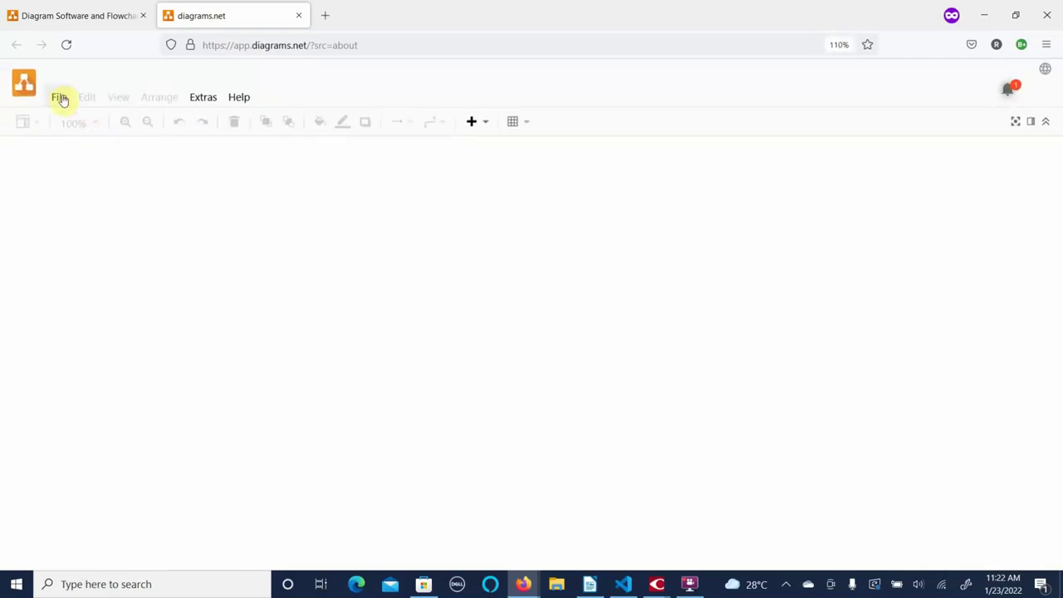
{"action": "left_click", "coordinate": [60, 98]}
{"action": "mouse_move", "coordinate": [87, 169]}
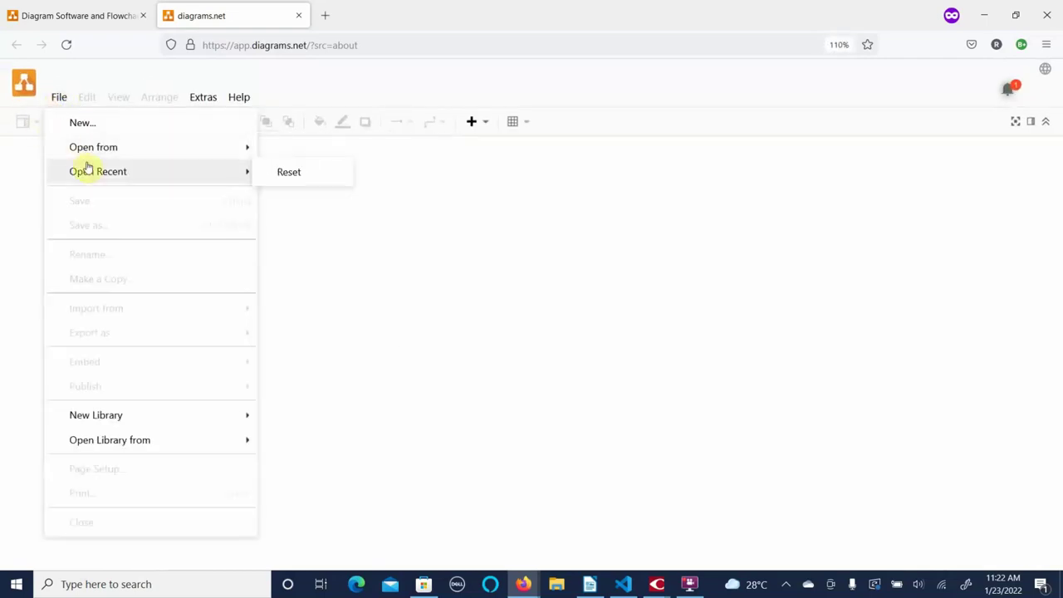
{"action": "mouse_move", "coordinate": [123, 418]}
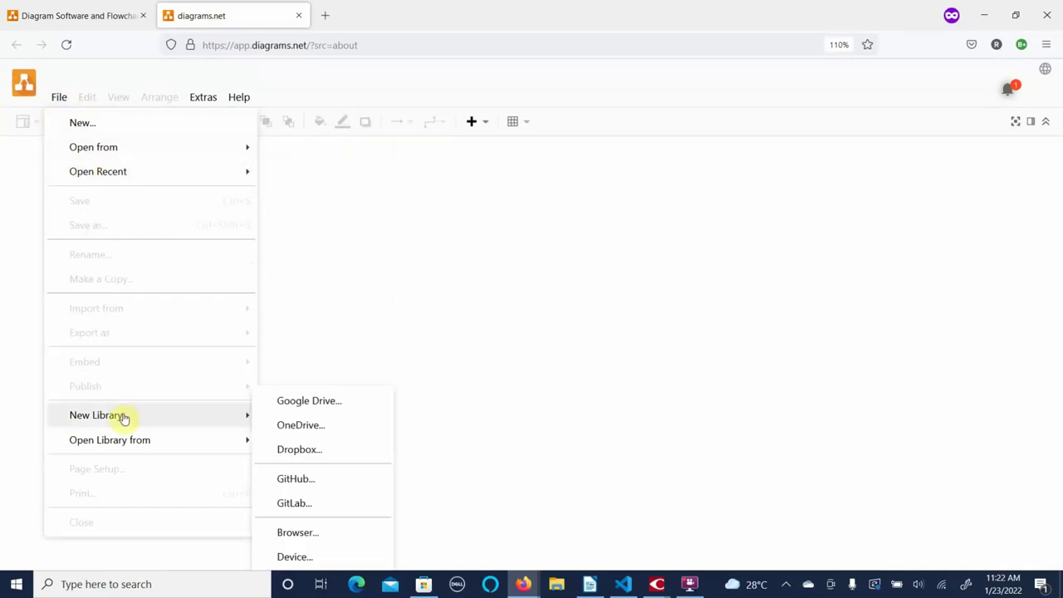
{"action": "mouse_move", "coordinate": [118, 436]}
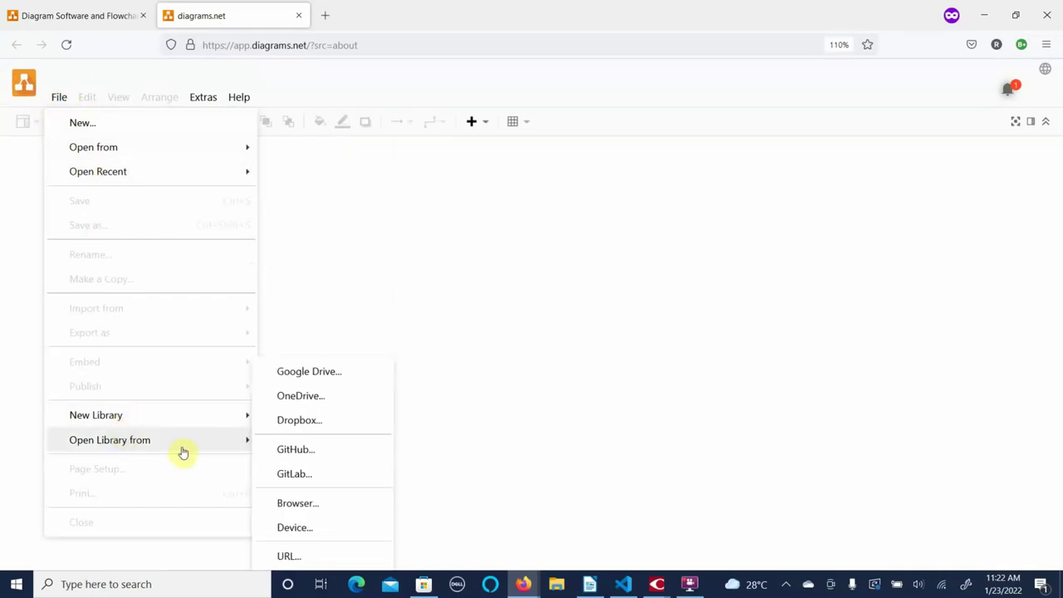
{"action": "left_click", "coordinate": [586, 330]}
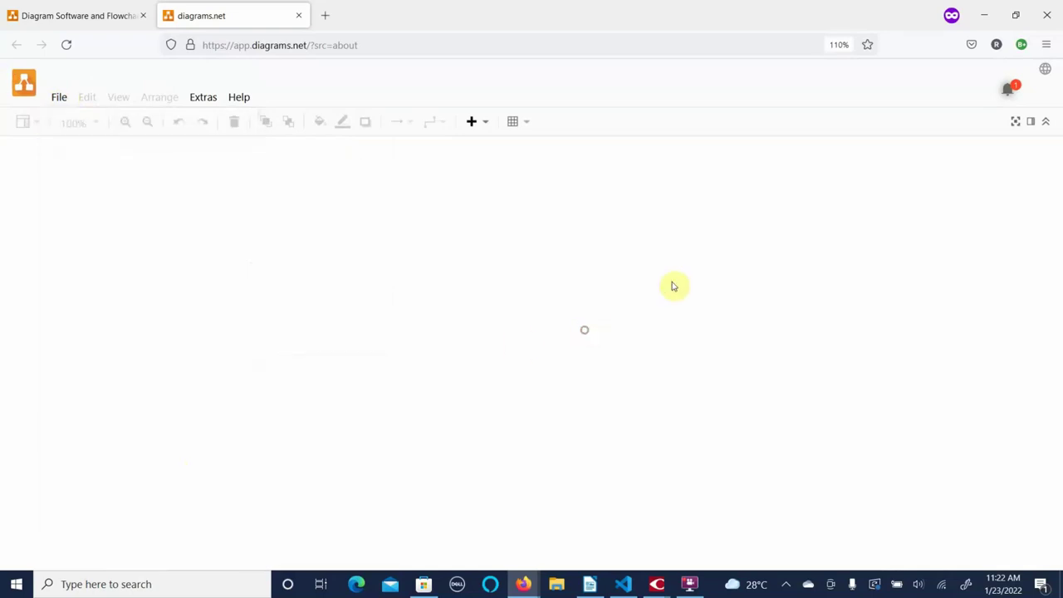
Switch to File Explorer and extract diagrams.net-REC-WakeSpeed-Design-Library-1.0.0.zip from Downloads into its default destination folder.
{"action": "left_click", "coordinate": [556, 584]}
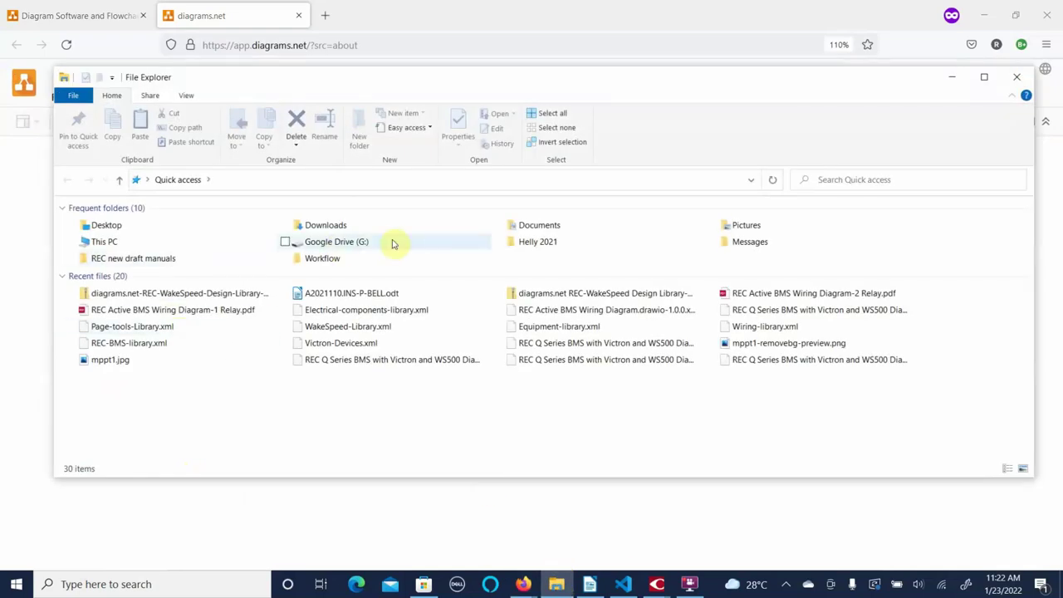
{"action": "left_click", "coordinate": [345, 231]}
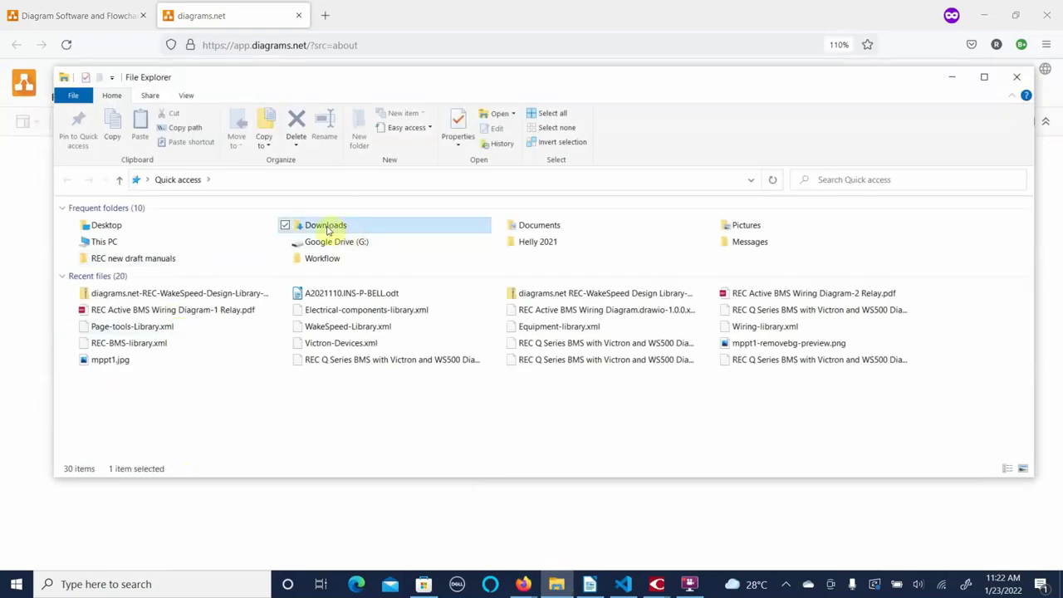
{"action": "double_click", "coordinate": [325, 229]}
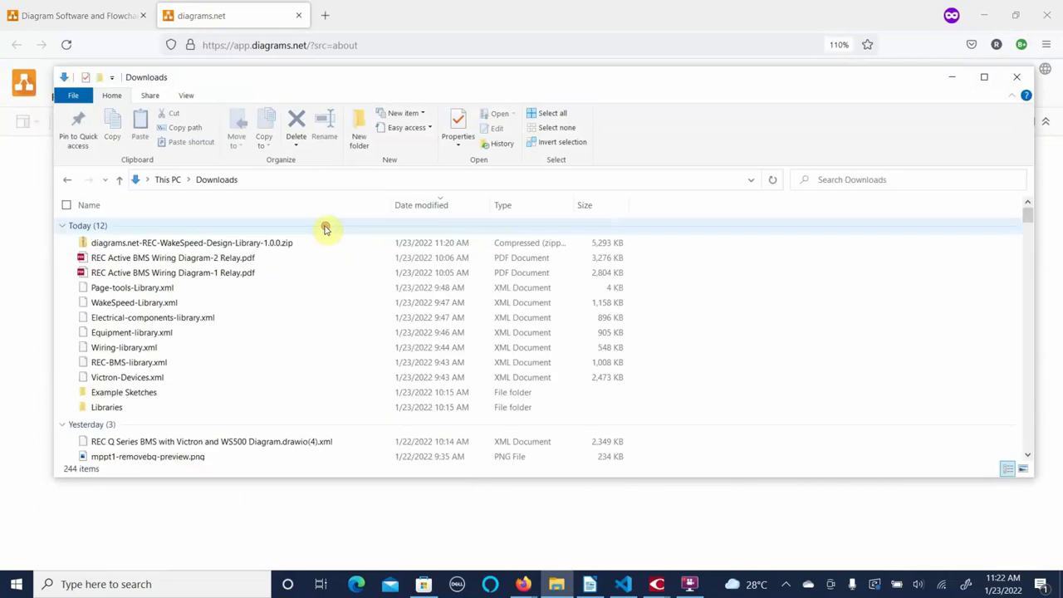
{"action": "left_click", "coordinate": [187, 245]}
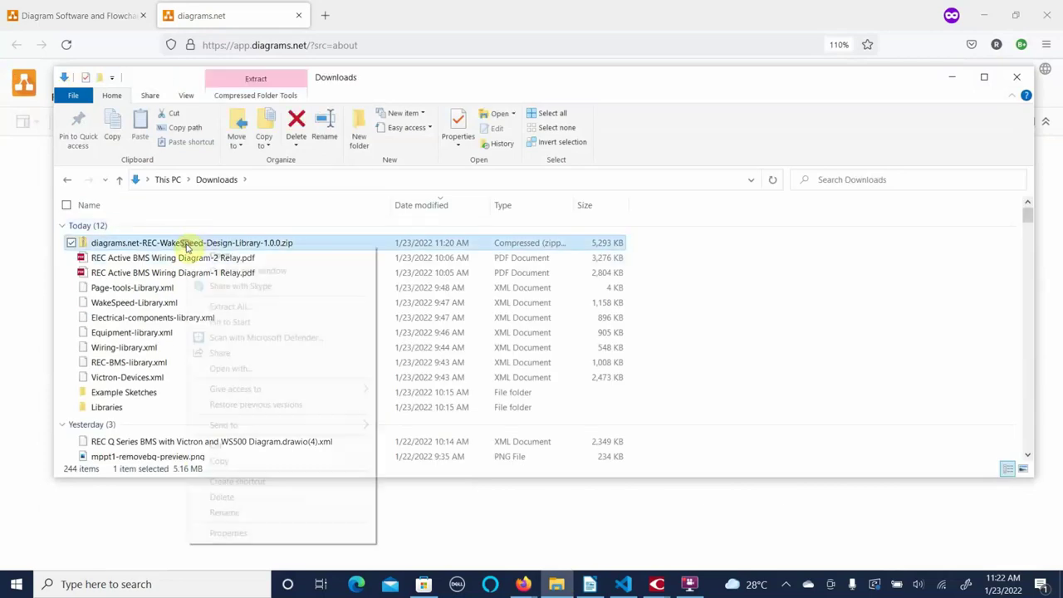
{"action": "right_click", "coordinate": [187, 246]}
{"action": "left_click", "coordinate": [279, 309]}
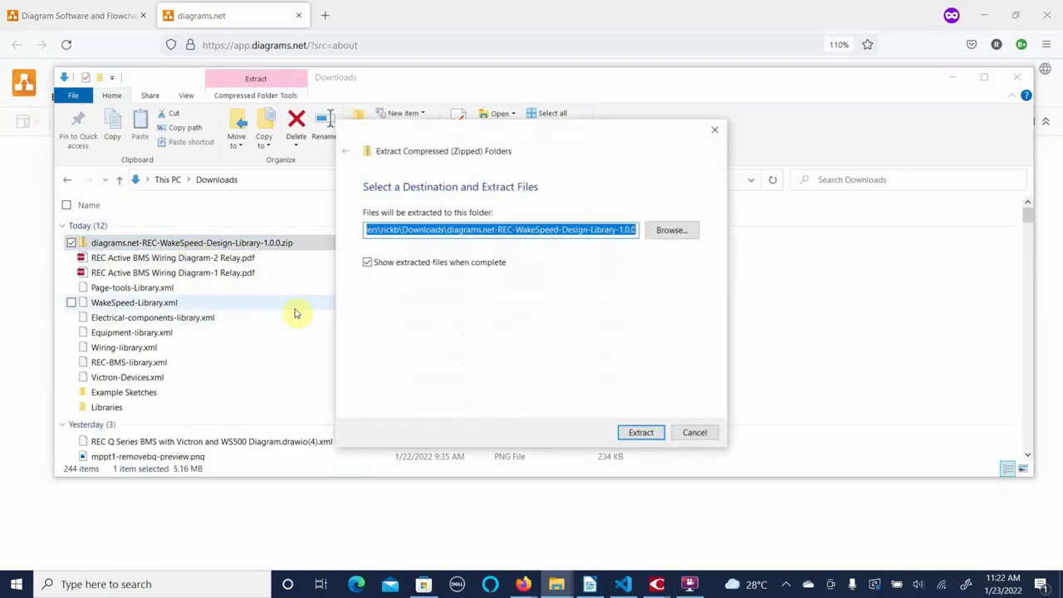
{"action": "left_click", "coordinate": [638, 434]}
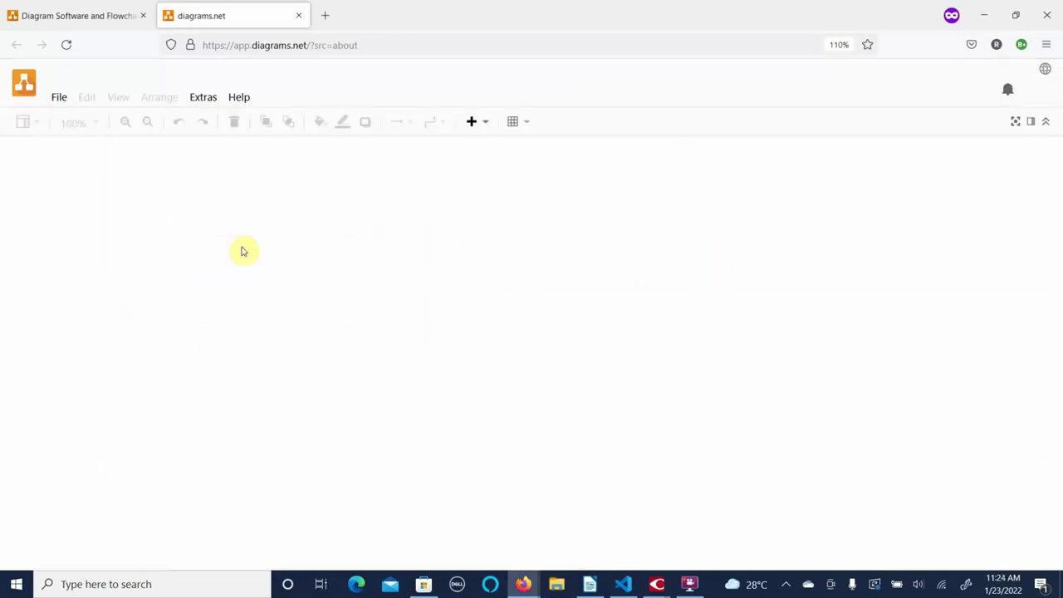
Create a new blank diagram named "REC BMS demo Diagram.drawio".
{"action": "left_click", "coordinate": [60, 97]}
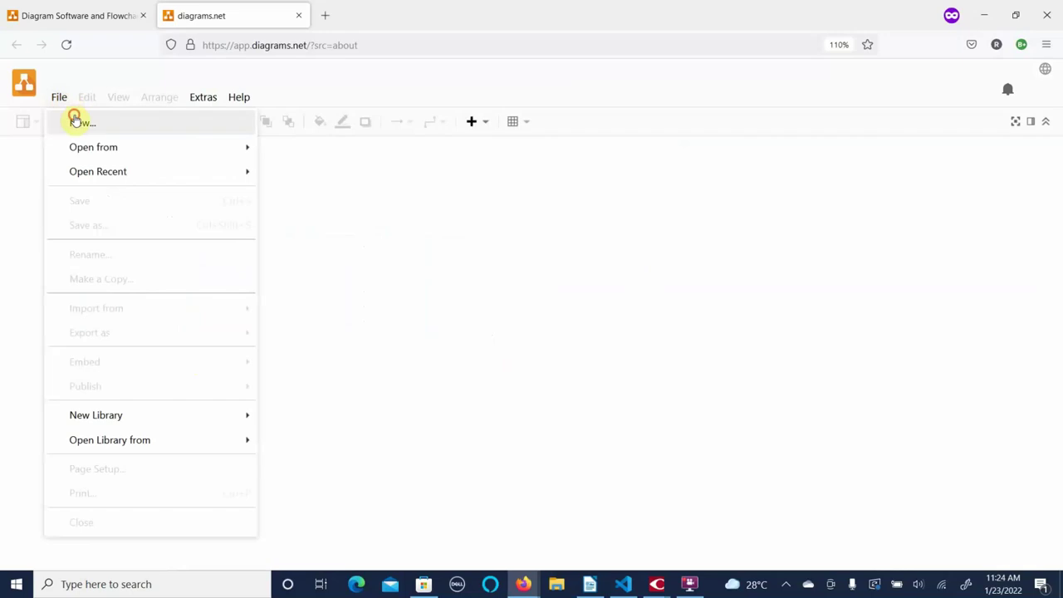
{"action": "left_click", "coordinate": [76, 122]}
{"action": "left_click", "coordinate": [473, 242]}
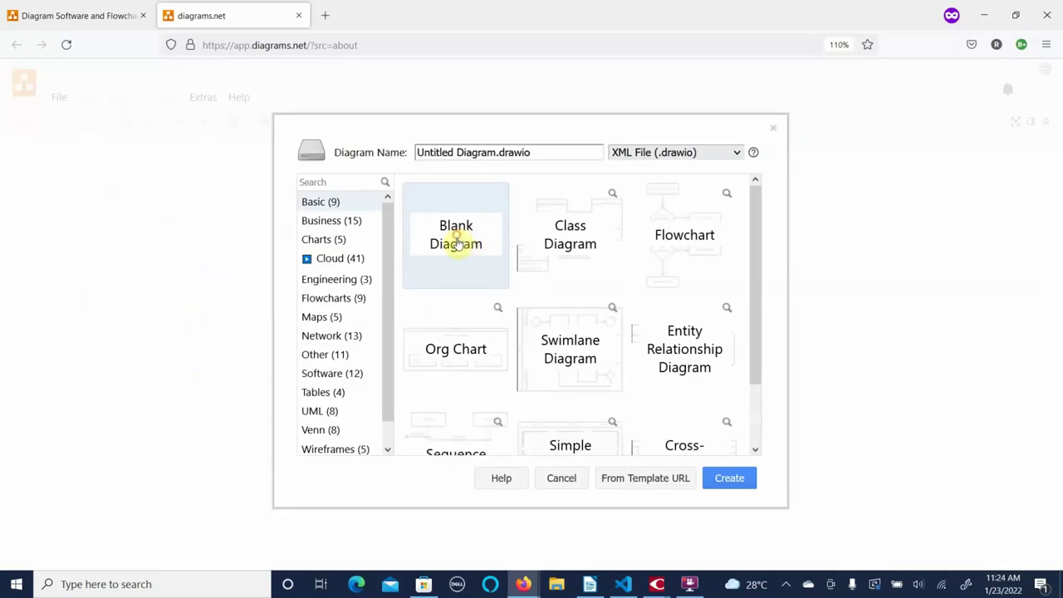
{"action": "triple_click", "coordinate": [453, 152]}
{"action": "left_click_drag", "start_coordinate": [454, 152], "coordinate": [383, 141]}
{"action": "type", "text": "REC BMS demo"}
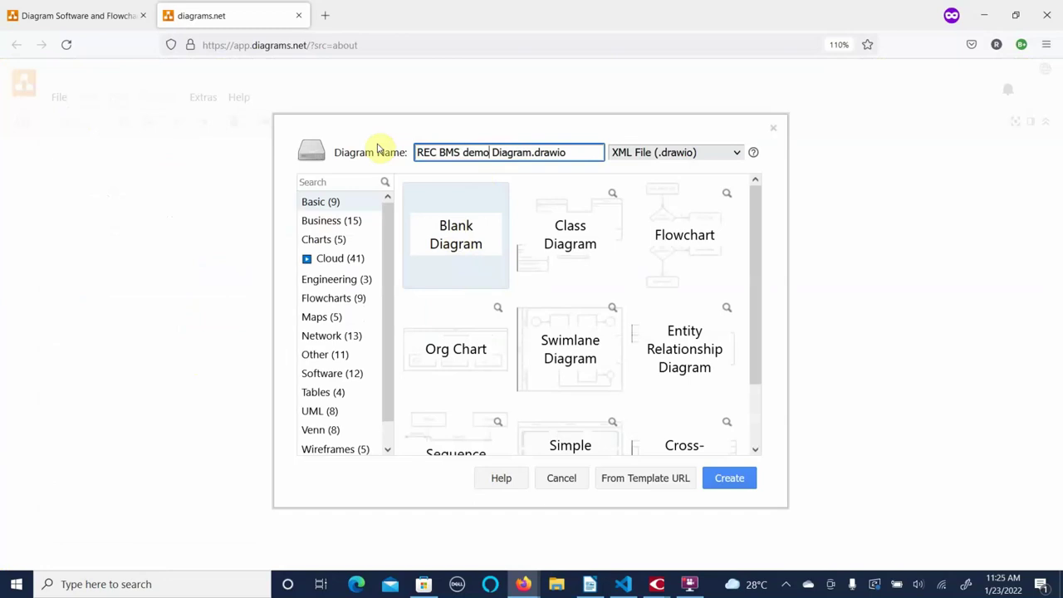
{"action": "left_click", "coordinate": [730, 484]}
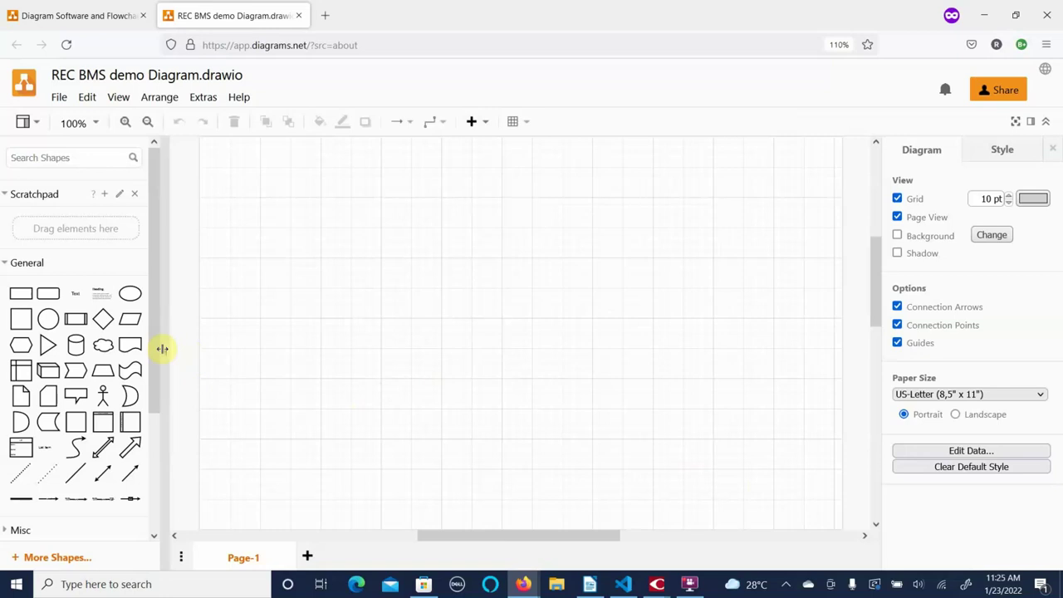
Look through the built-in shape categories and collapse the General category.
{"action": "scroll", "coordinate": [147, 404], "scroll_direction": "down", "scroll_amount": 3}
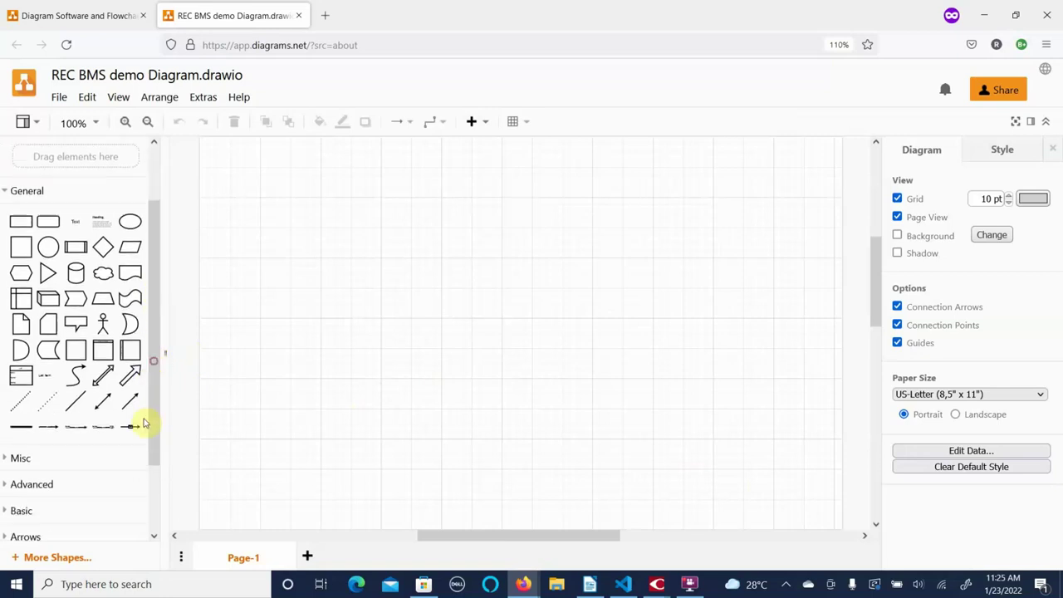
{"action": "scroll", "coordinate": [137, 477], "scroll_direction": "down", "scroll_amount": 1}
{"action": "left_click", "coordinate": [5, 371]}
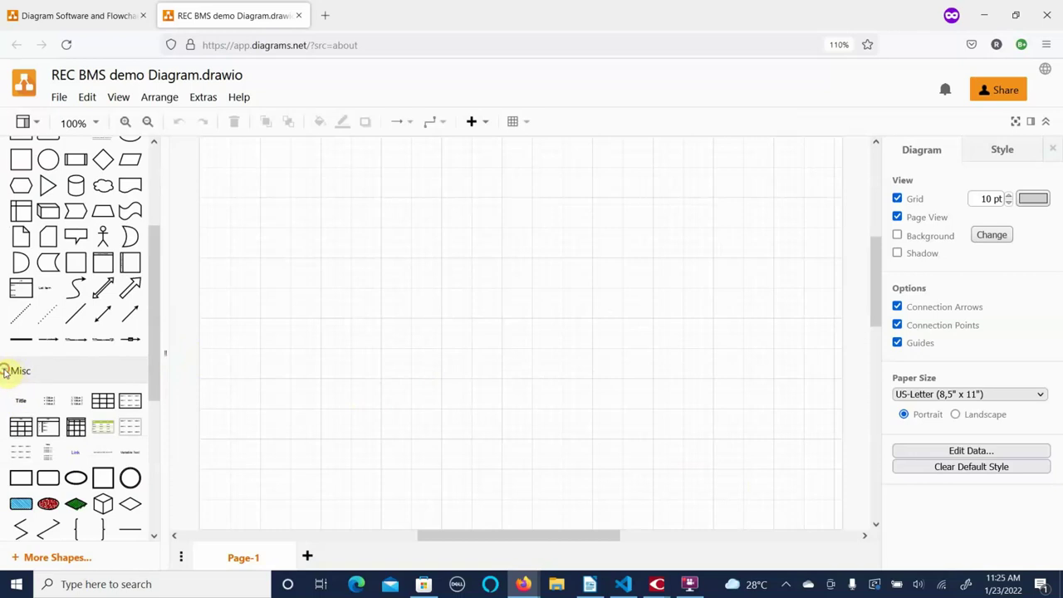
{"action": "left_click", "coordinate": [7, 371]}
{"action": "left_click", "coordinate": [8, 397]}
{"action": "left_click", "coordinate": [9, 397]}
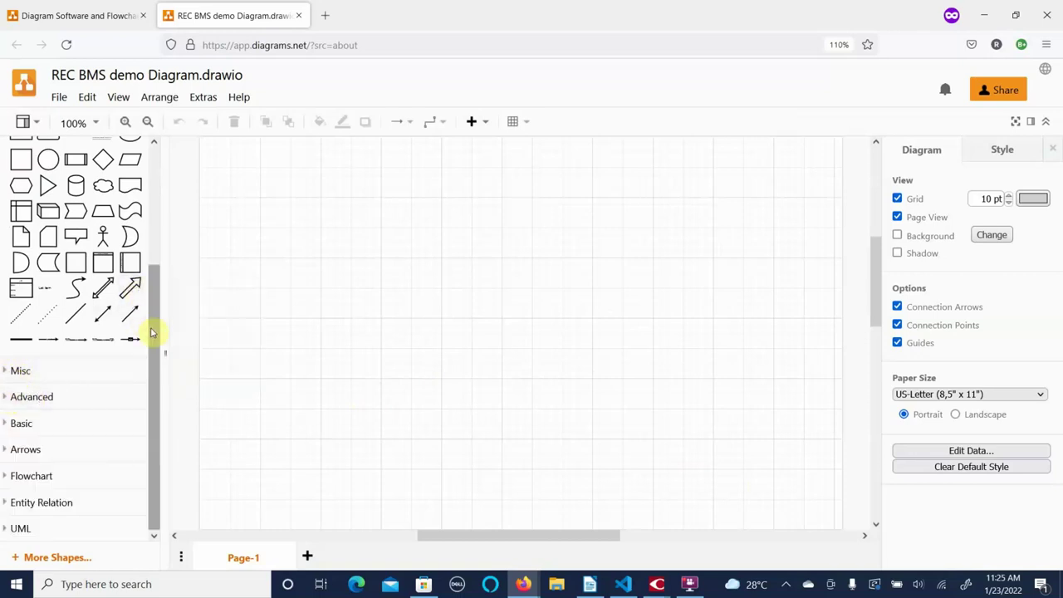
{"action": "left_click_drag", "start_coordinate": [154, 324], "coordinate": [183, 183]}
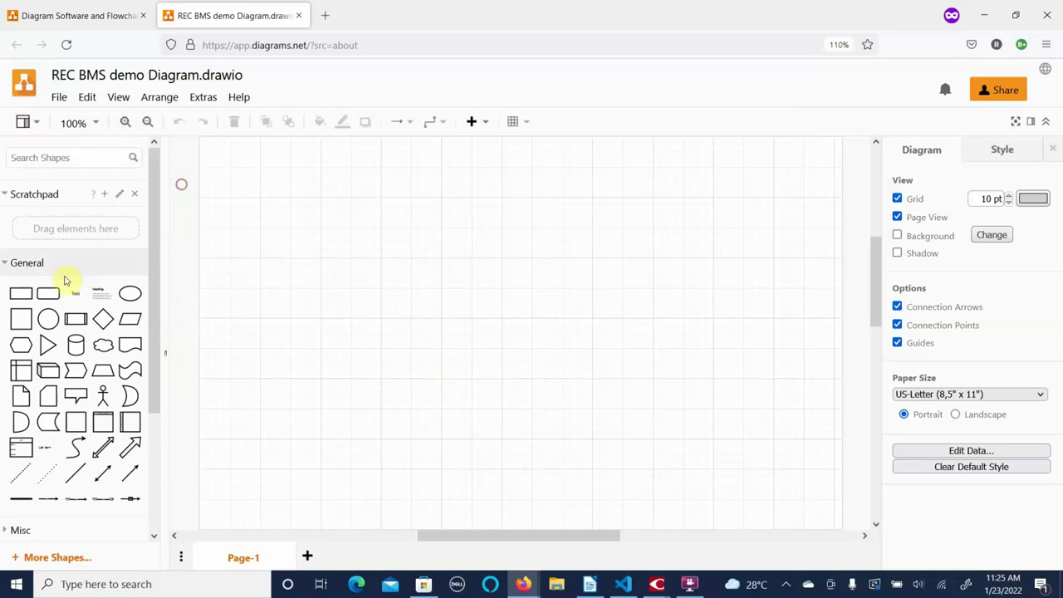
{"action": "left_click", "coordinate": [5, 265]}
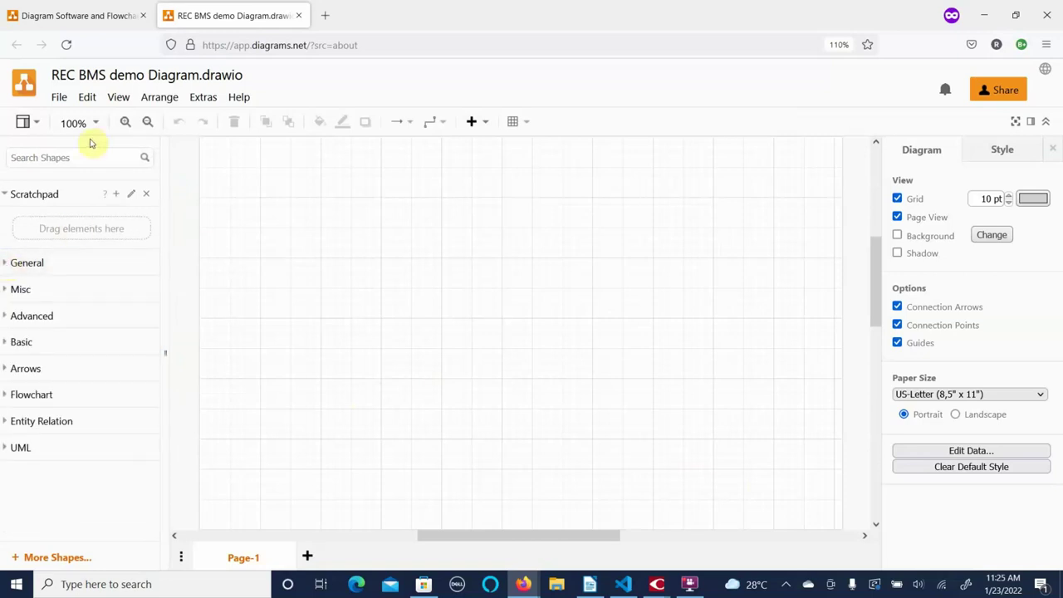
Load Electrical-components-library.xml from the device as a shape library and preview its shapes.
{"action": "left_click", "coordinate": [59, 97]}
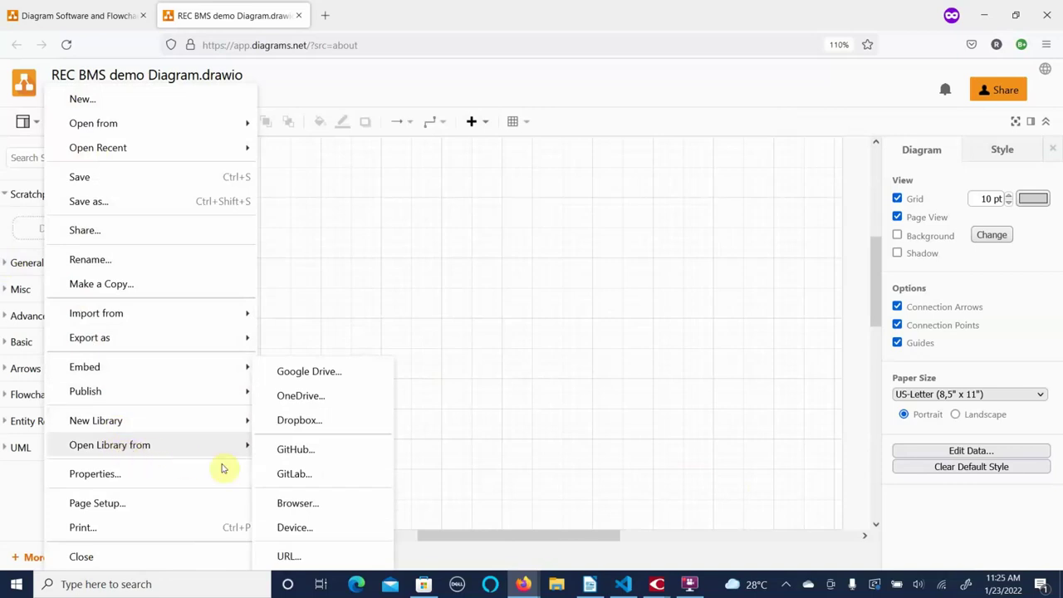
{"action": "mouse_move", "coordinate": [232, 453]}
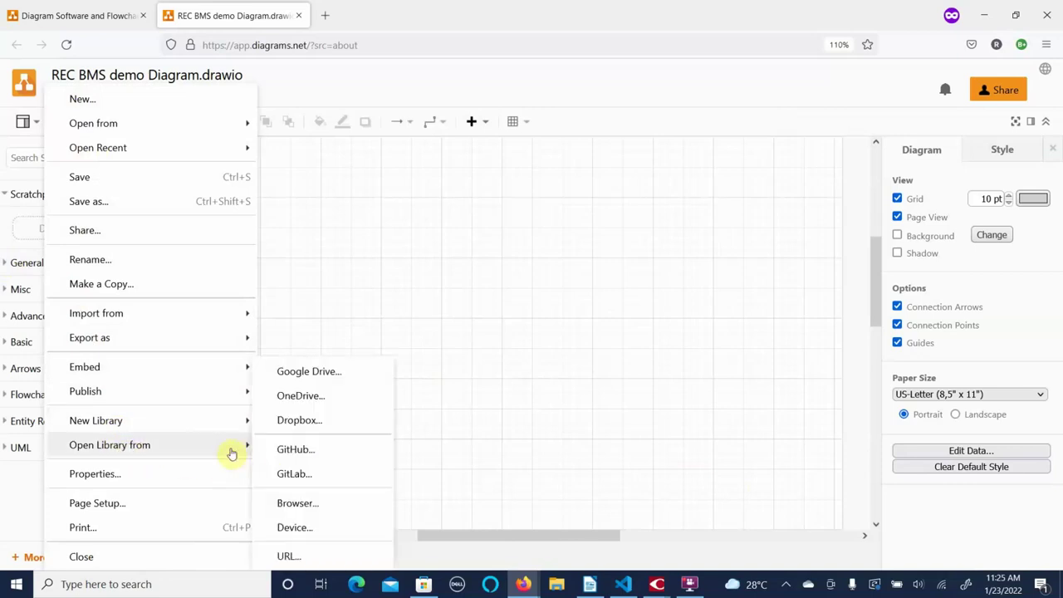
{"action": "left_click", "coordinate": [305, 528]}
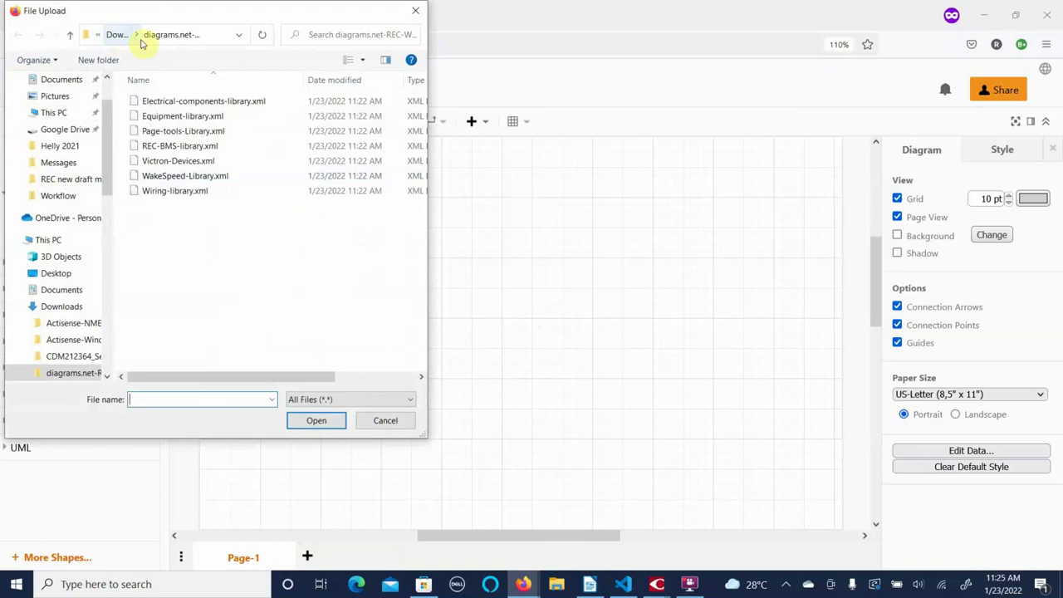
{"action": "left_click", "coordinate": [172, 102]}
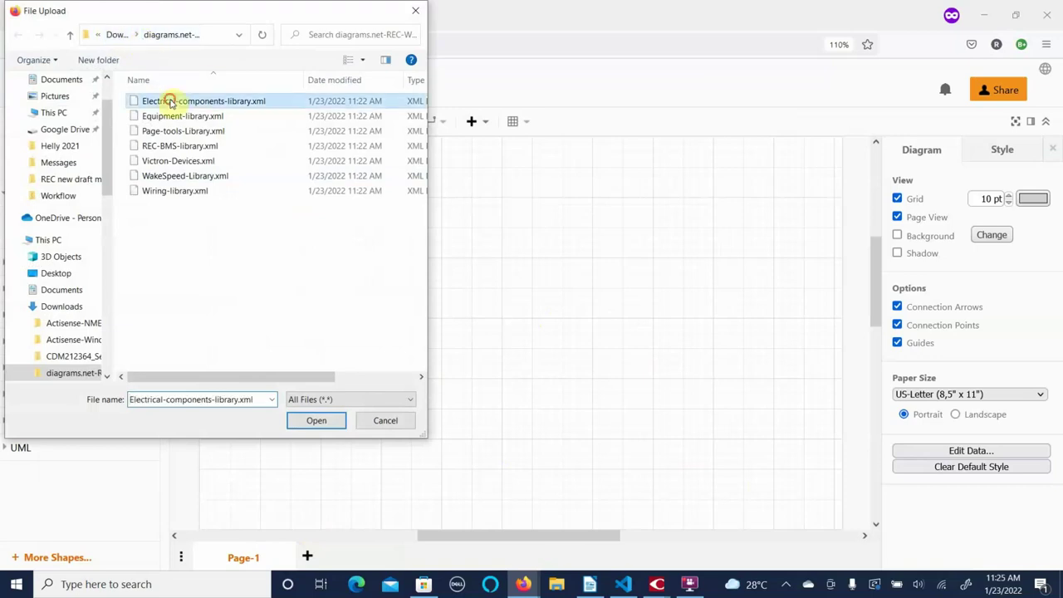
{"action": "left_click", "coordinate": [316, 421]}
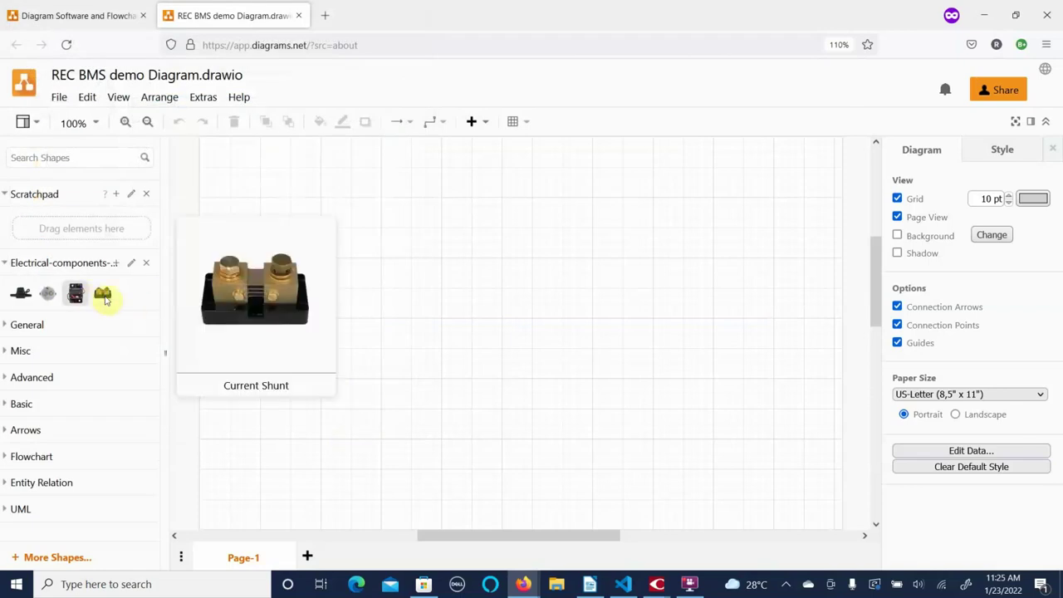
{"action": "mouse_move", "coordinate": [47, 297]}
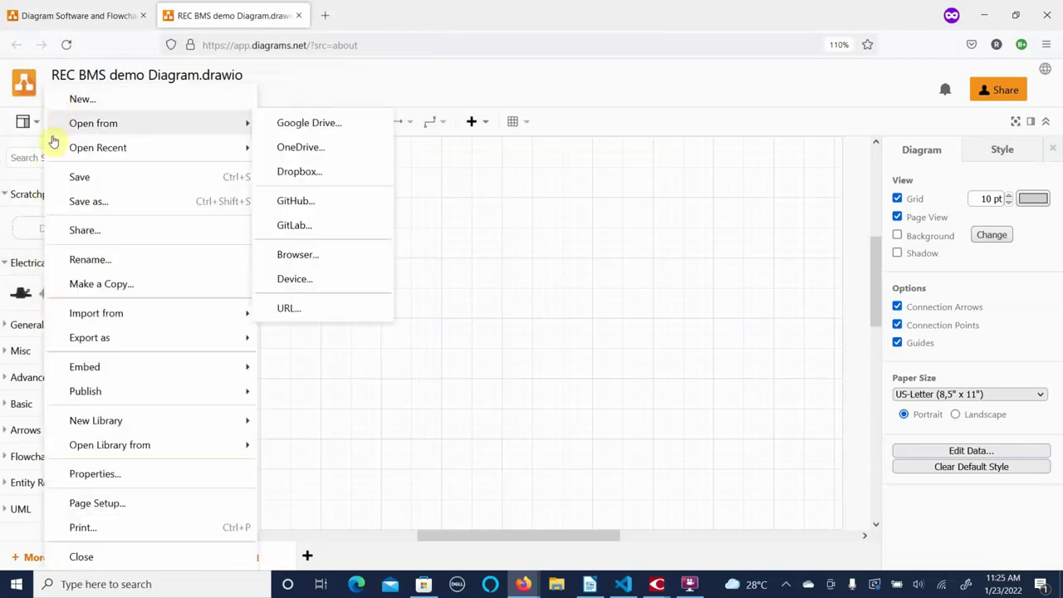
Load Equipment-library.xml from the device as a shape library.
{"action": "mouse_move", "coordinate": [117, 320]}
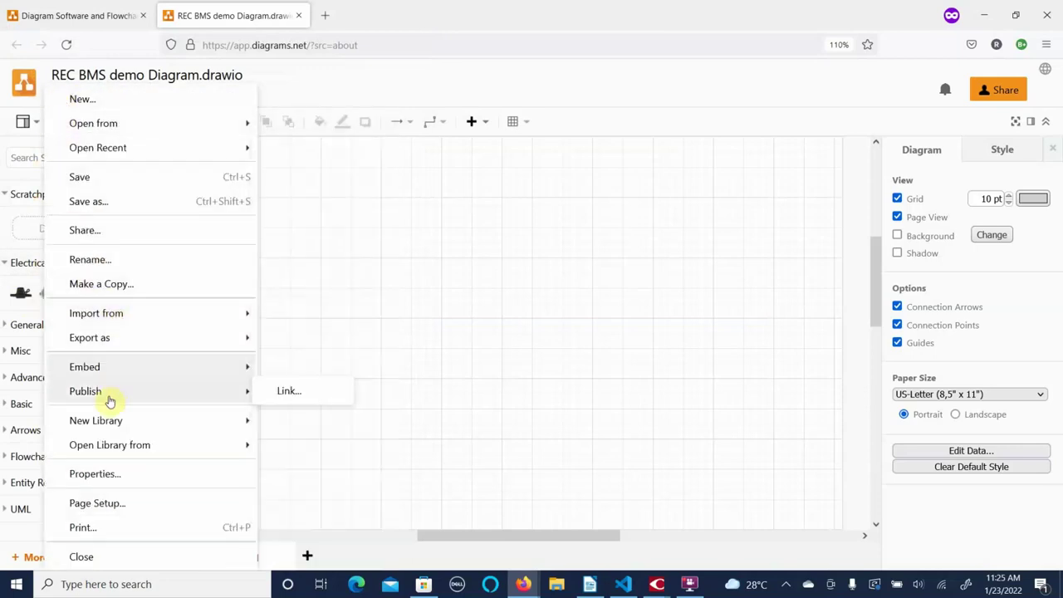
{"action": "mouse_move", "coordinate": [149, 450]}
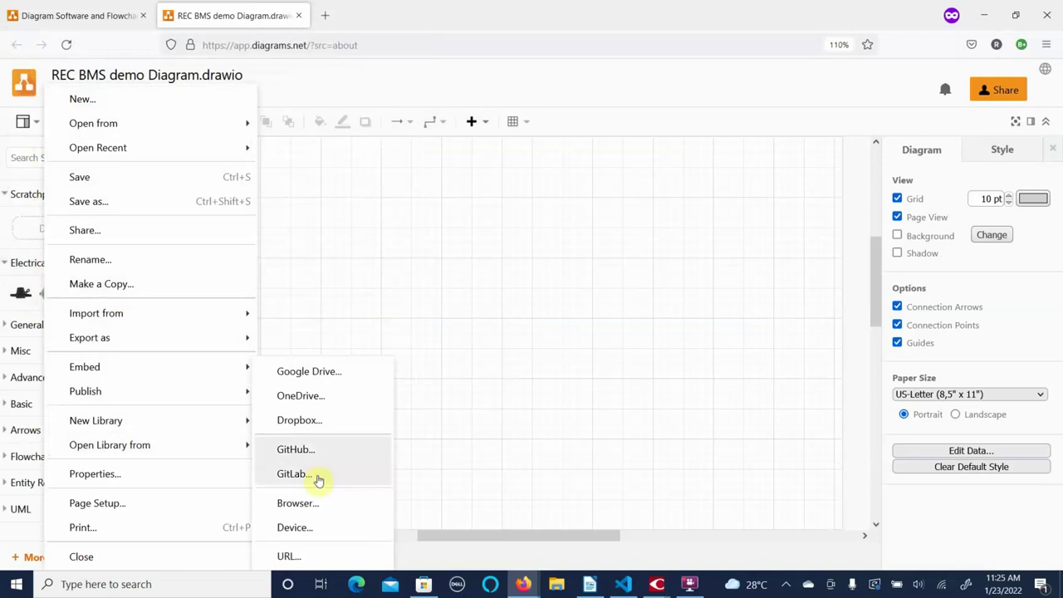
{"action": "left_click", "coordinate": [310, 532]}
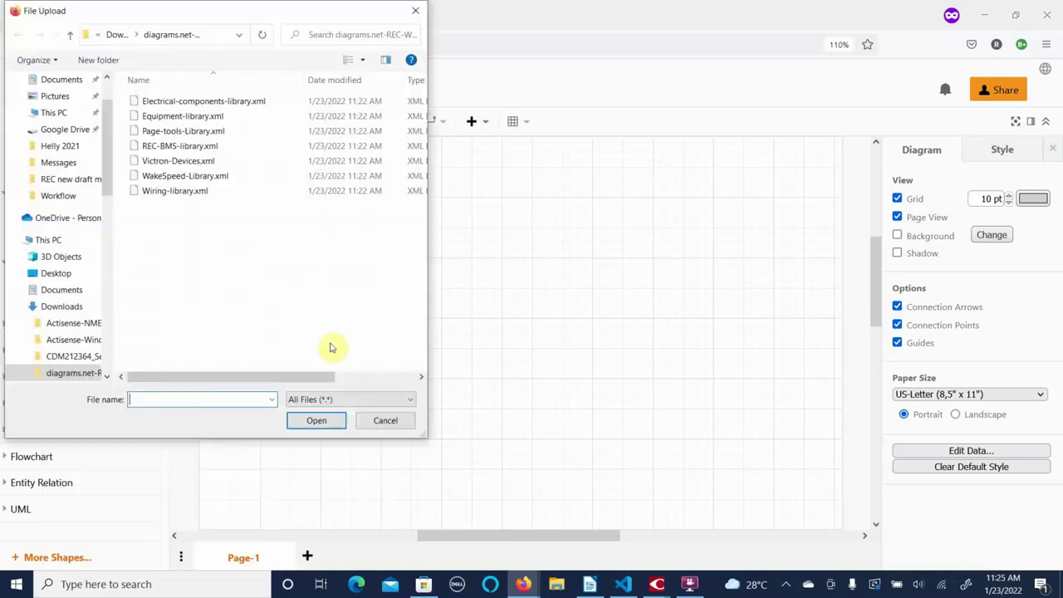
{"action": "left_click", "coordinate": [214, 116]}
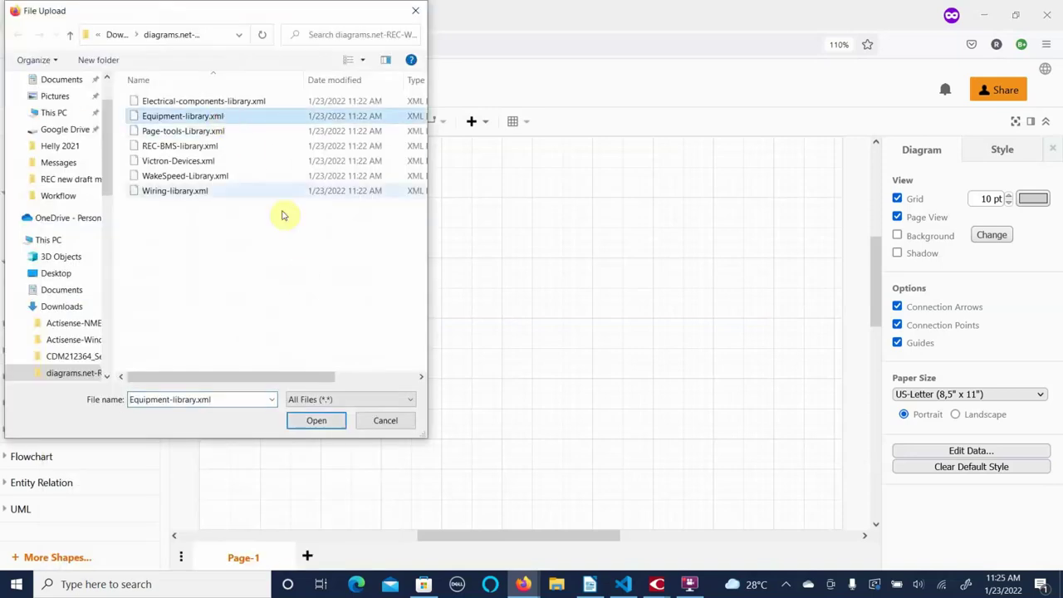
{"action": "left_click", "coordinate": [314, 424]}
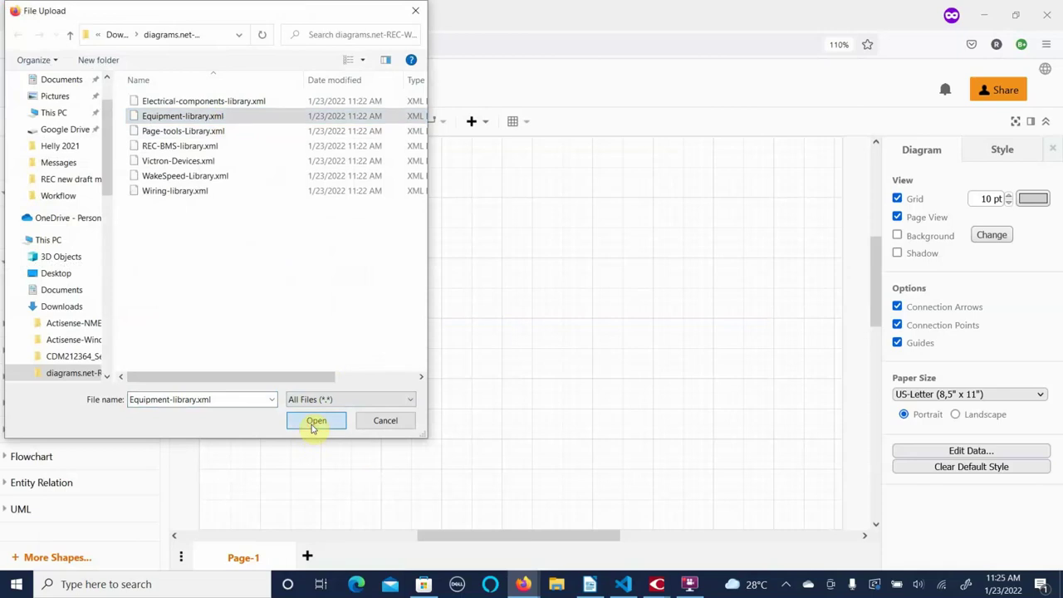
Load Page-tools-Library.xml and REC-BMS-library.xml from the device as shape libraries.
{"action": "left_click", "coordinate": [63, 97]}
{"action": "left_click", "coordinate": [310, 532]}
{"action": "left_click", "coordinate": [166, 131]}
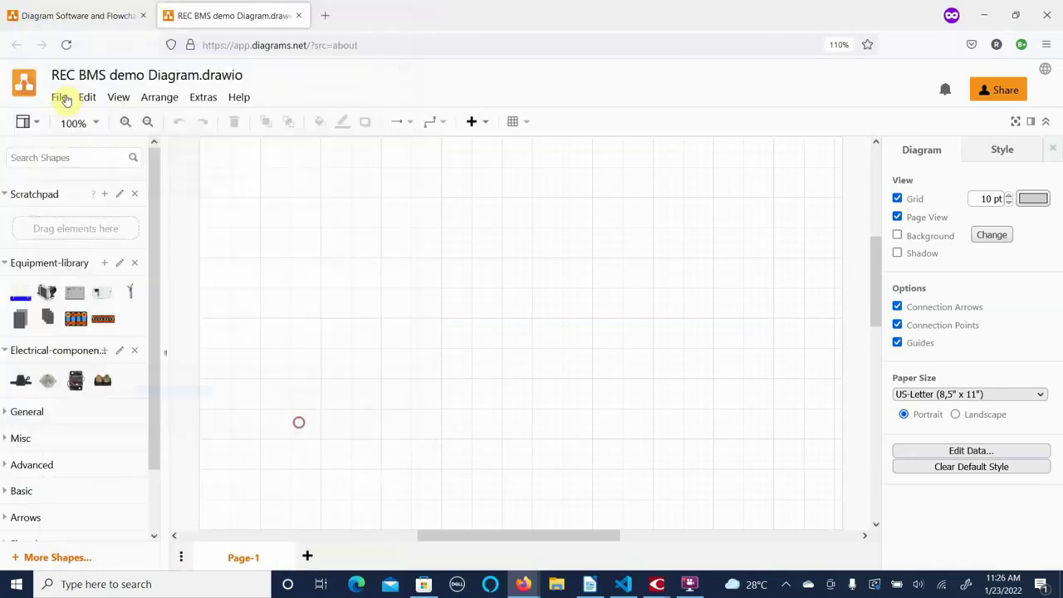
{"action": "left_click", "coordinate": [314, 420]}
{"action": "left_click", "coordinate": [63, 97]}
{"action": "left_click", "coordinate": [310, 532]}
{"action": "left_click", "coordinate": [314, 420]}
Load Victron-Devices.xml and WakeSpeed-Library.xml from the device as shape libraries.
{"action": "left_click", "coordinate": [63, 97]}
{"action": "left_click", "coordinate": [309, 532]}
{"action": "left_click", "coordinate": [166, 161]}
{"action": "left_click", "coordinate": [314, 420]}
{"action": "left_click", "coordinate": [63, 97]}
{"action": "left_click", "coordinate": [310, 533]}
{"action": "double_click", "coordinate": [184, 175]}
Load Wiring-library.xml from the device as a shape library.
{"action": "left_click", "coordinate": [59, 97]}
{"action": "left_click", "coordinate": [177, 190]}
{"action": "left_click", "coordinate": [325, 421]}
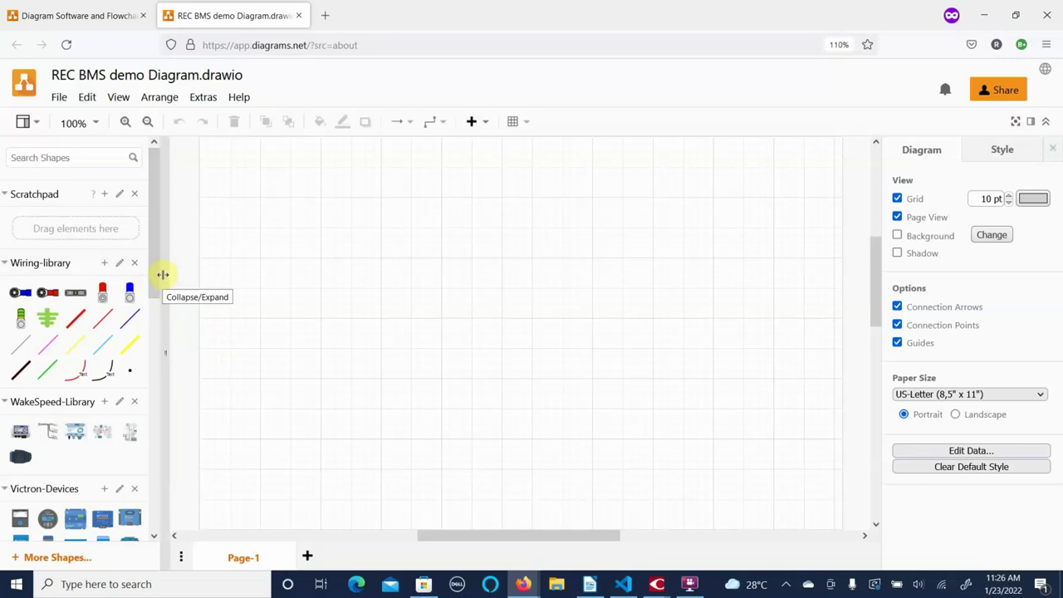
Place the portrait page frame with title block from Page-tools-Library onto the diagram page.
{"action": "left_click_drag", "start_coordinate": [152, 285], "coordinate": [160, 401]}
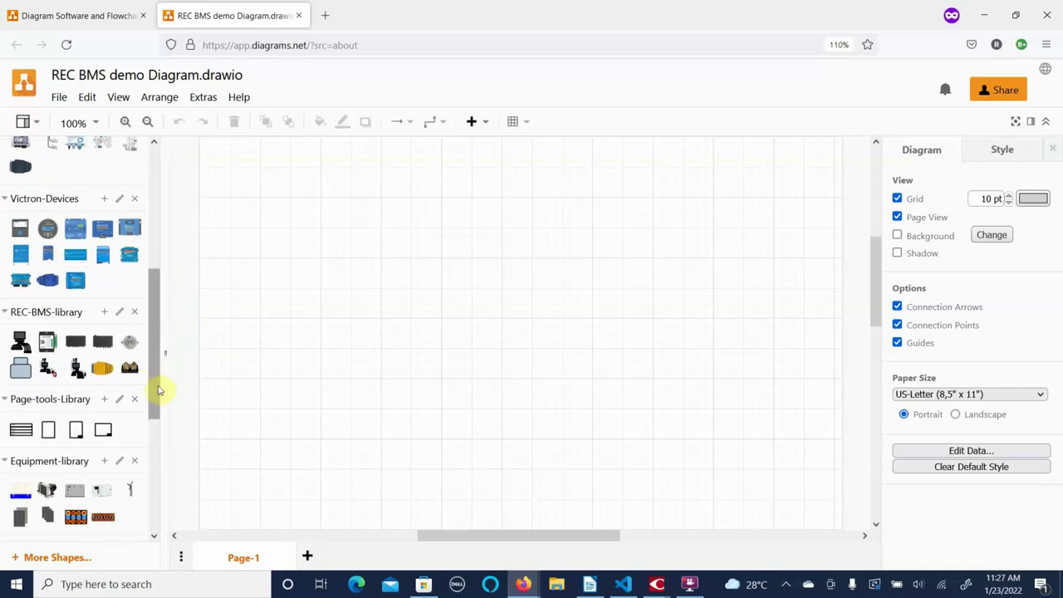
{"action": "left_click_drag", "start_coordinate": [156, 391], "coordinate": [156, 413]}
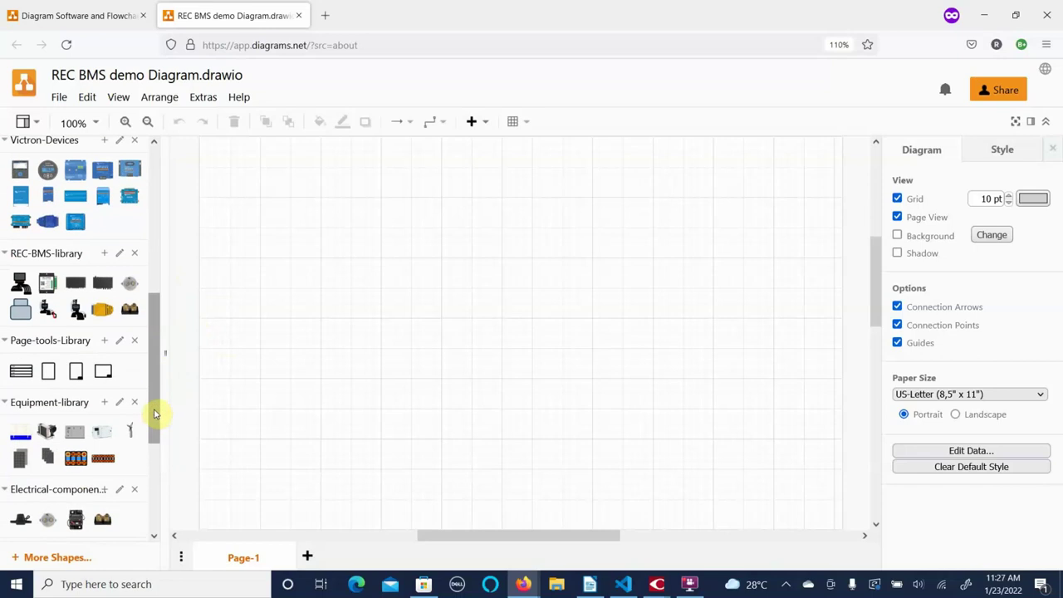
{"action": "left_click_drag", "start_coordinate": [103, 372], "coordinate": [256, 175]}
{"action": "scroll", "coordinate": [736, 413], "scroll_direction": "down", "scroll_amount": 3}
{"action": "scroll", "coordinate": [737, 413], "scroll_direction": "up", "scroll_amount": 1}
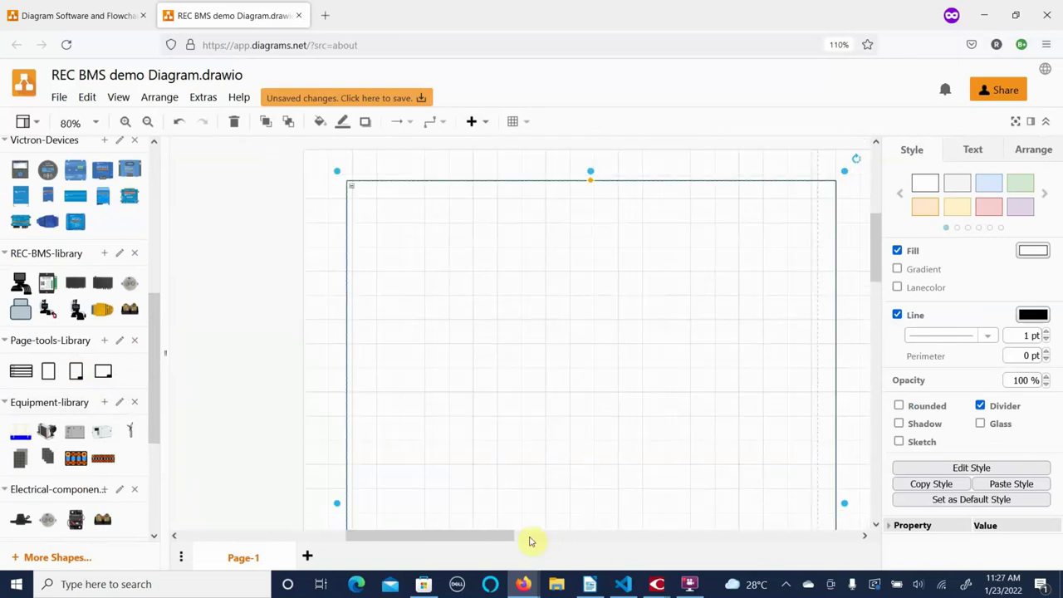
{"action": "left_click_drag", "start_coordinate": [504, 534], "coordinate": [543, 538]}
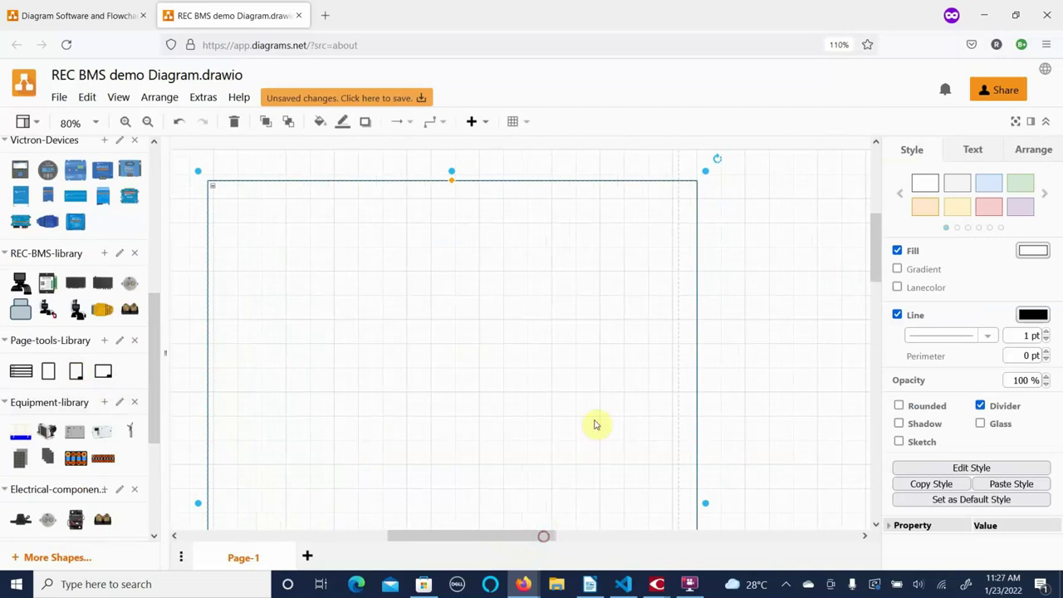
Move the page frame so it sits evenly inside the page edges, and check its fit over the whole page.
{"action": "mouse_move", "coordinate": [596, 180]}
{"action": "left_mouse_down"}
{"action": "mouse_move", "coordinate": [572, 175]}
{"action": "mouse_move", "coordinate": [585, 165]}
{"action": "left_mouse_up"}
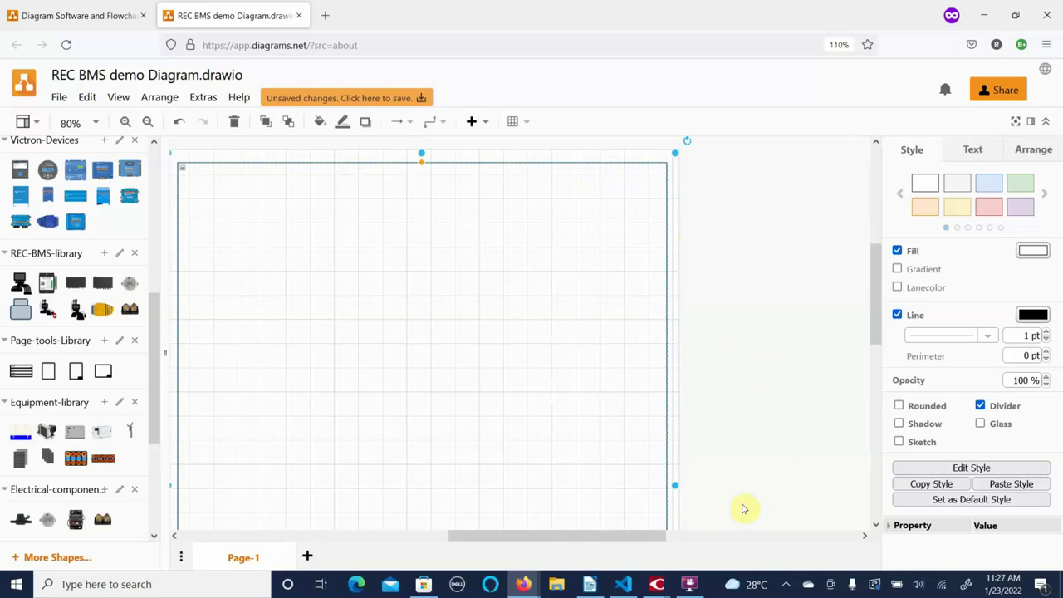
{"action": "left_click_drag", "start_coordinate": [657, 537], "coordinate": [627, 537]}
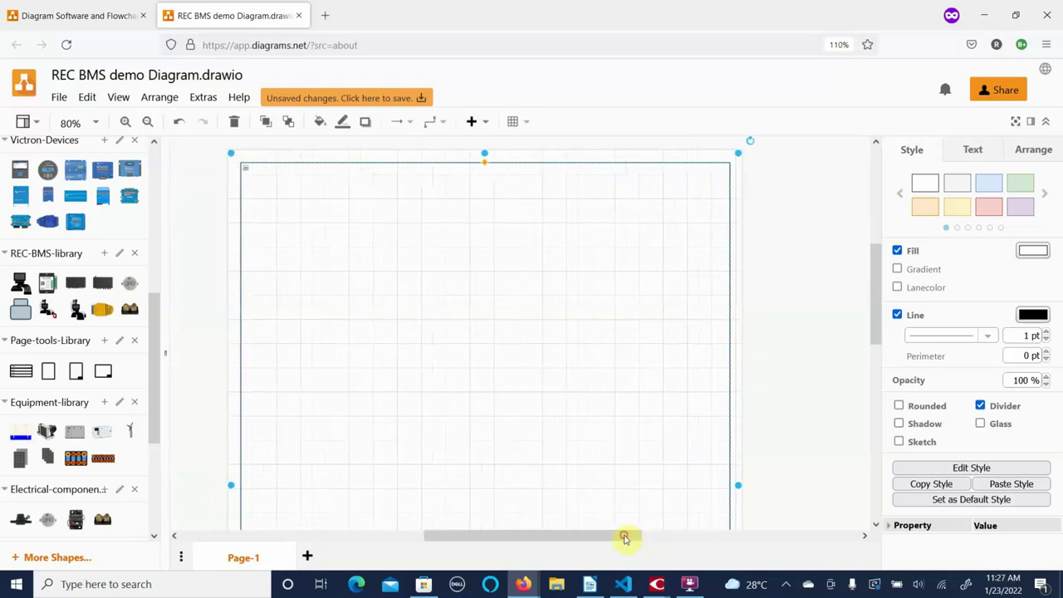
{"action": "left_click", "coordinate": [716, 443]}
{"action": "scroll", "coordinate": [716, 442], "scroll_direction": "down", "scroll_amount": 3}
{"action": "left_click", "coordinate": [716, 441]}
{"action": "left_click_drag", "start_coordinate": [878, 327], "coordinate": [869, 353]}
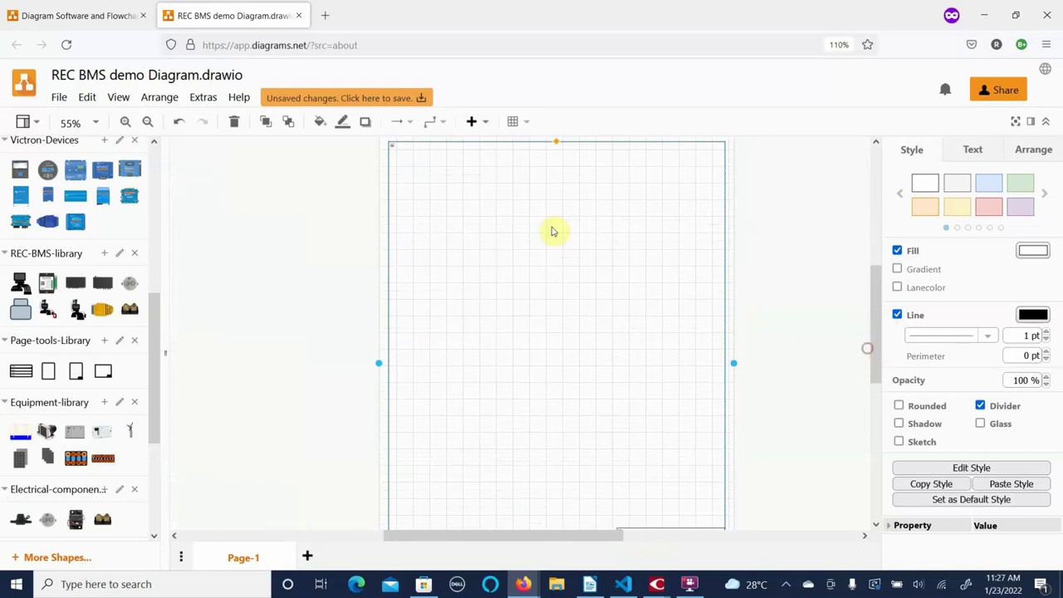
Show the diagram's layers and lock the Background layer that holds the page frame.
{"action": "left_click", "coordinate": [117, 98]}
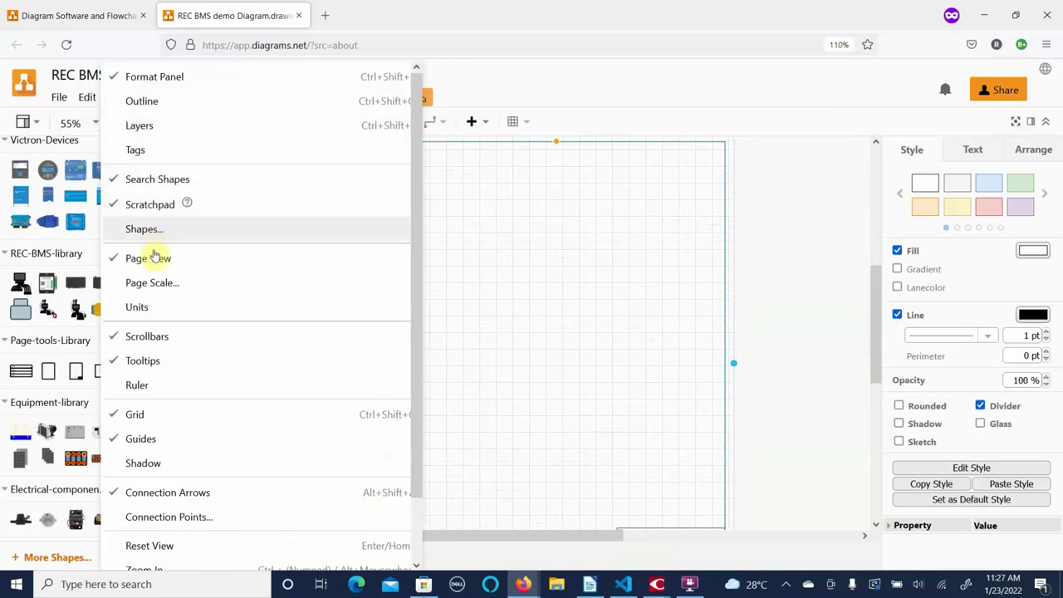
{"action": "left_click", "coordinate": [168, 127]}
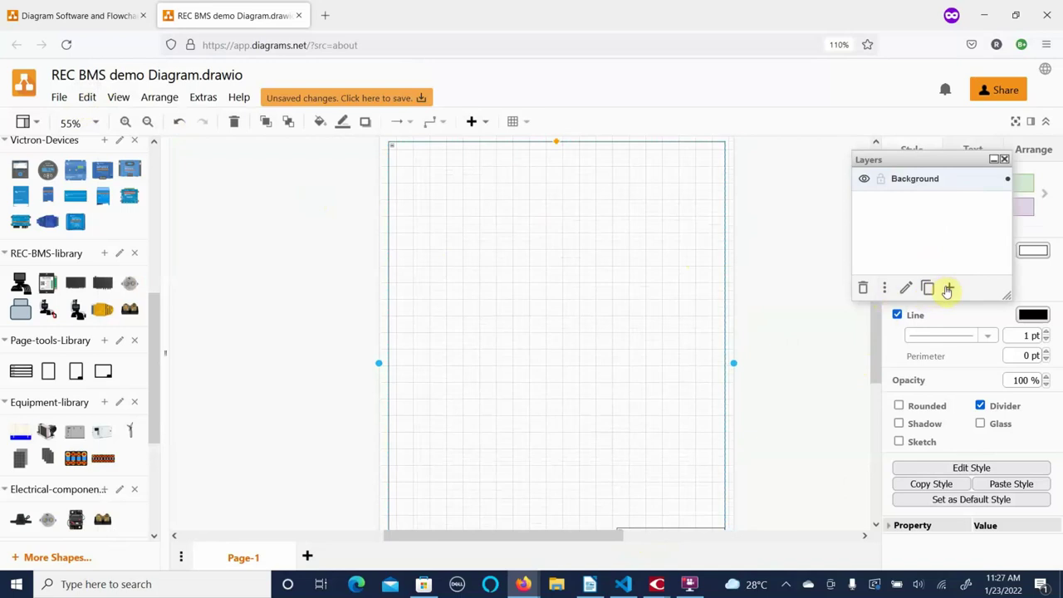
{"action": "left_click", "coordinate": [880, 181]}
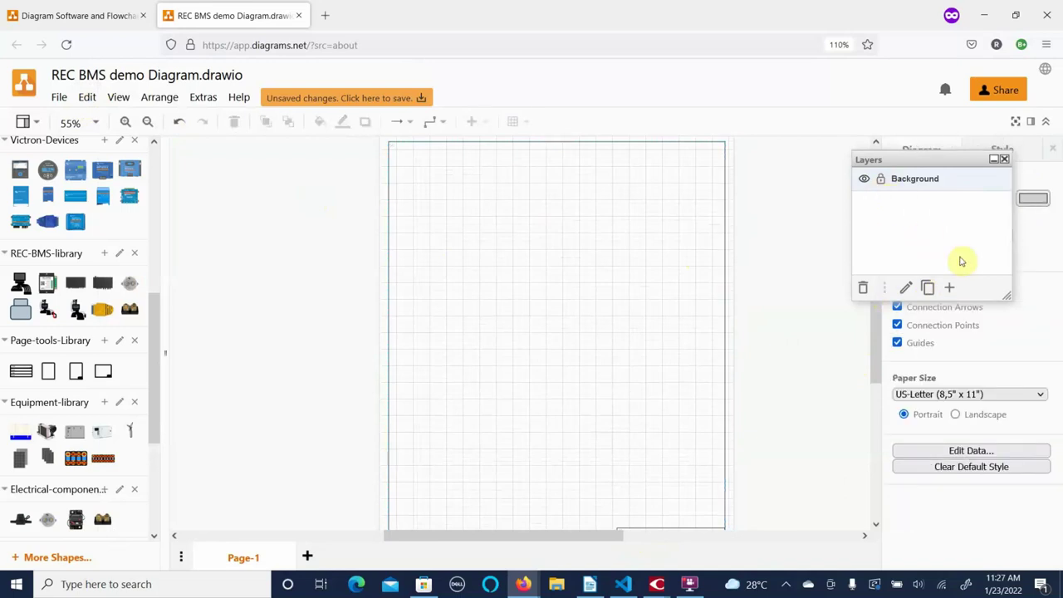
Add a new layer above Background and name it "drawing layer".
{"action": "left_click", "coordinate": [950, 288]}
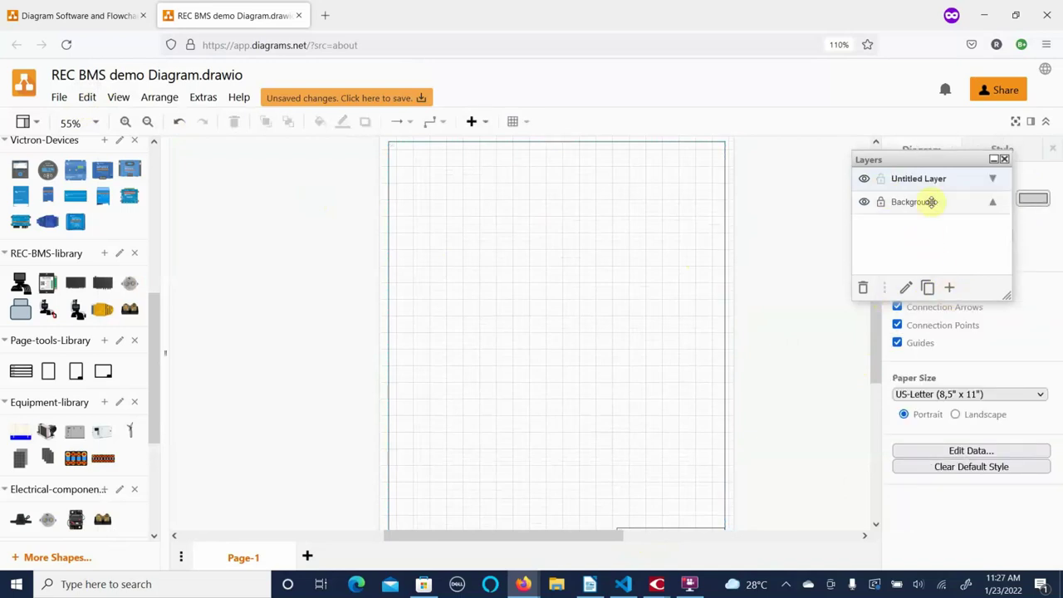
{"action": "left_click", "coordinate": [906, 288]}
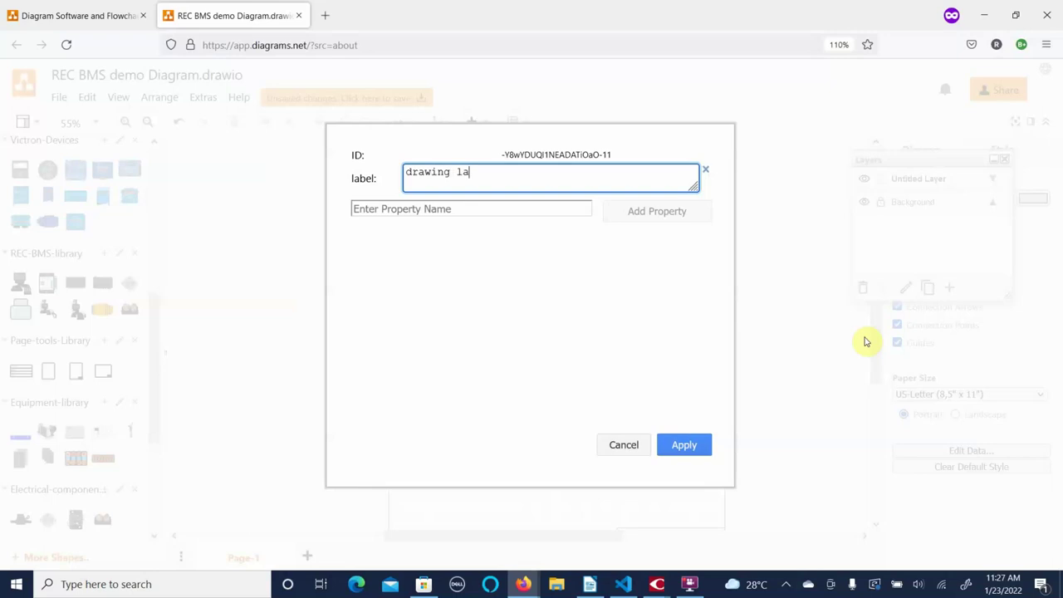
{"action": "left_click", "coordinate": [669, 454]}
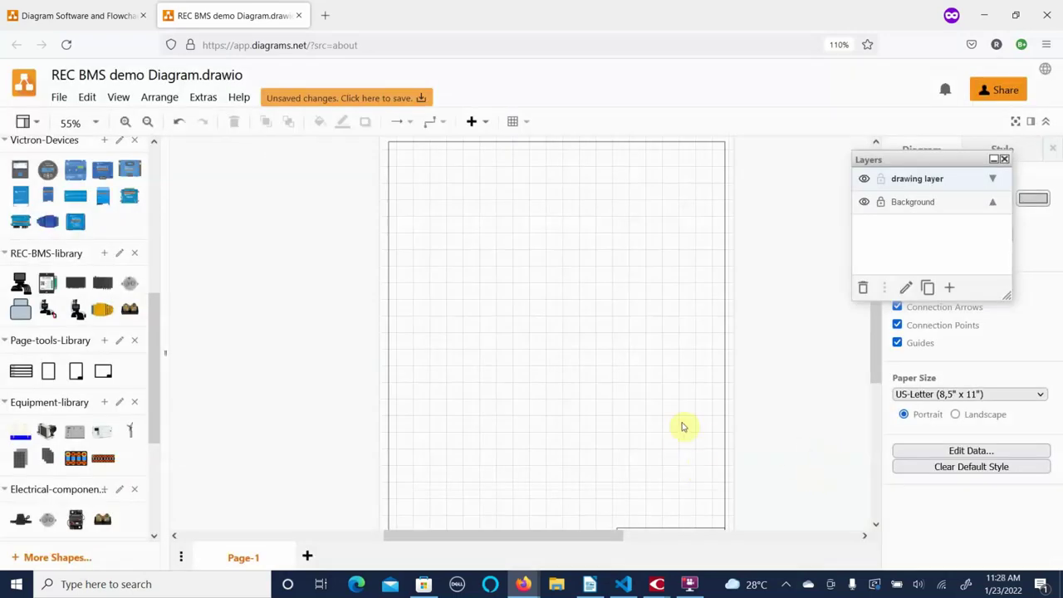
Turn the drawing layer's visibility off and on again, and close the Layers window.
{"action": "scroll", "coordinate": [629, 430], "scroll_direction": "down", "scroll_amount": 2}
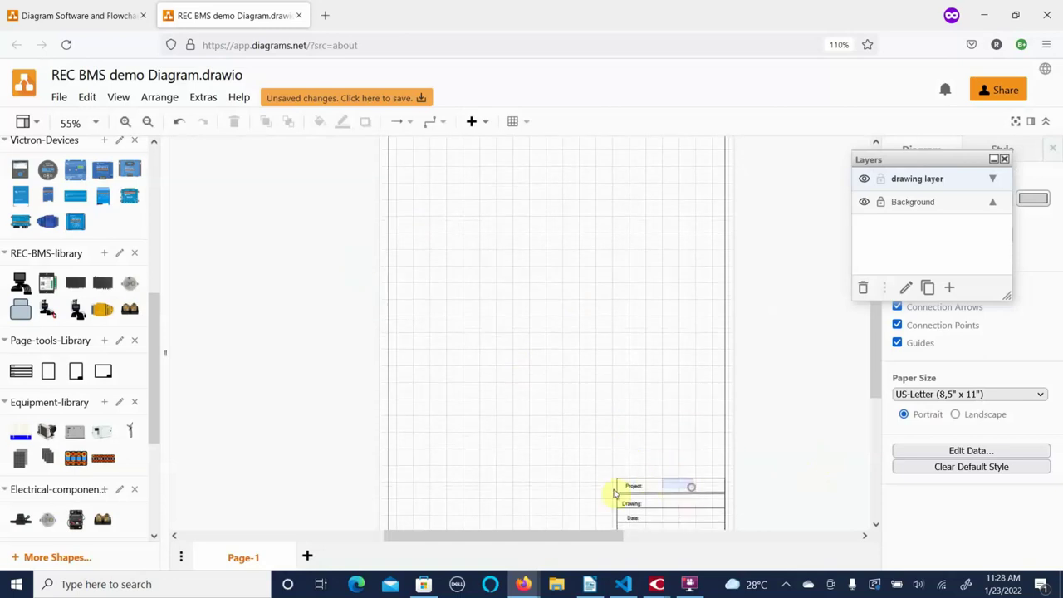
{"action": "left_click", "coordinate": [864, 180]}
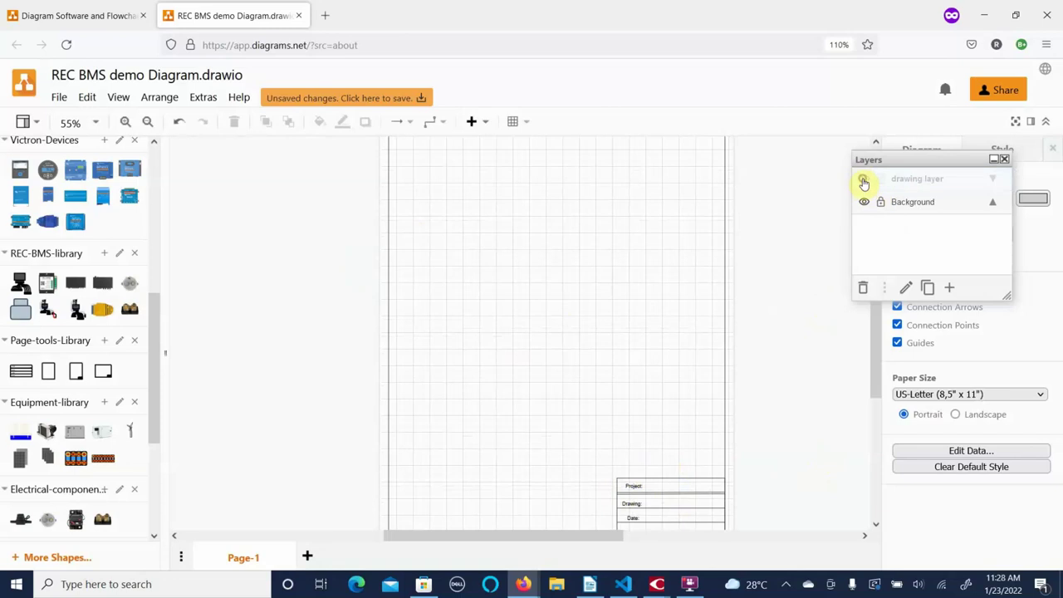
{"action": "left_click", "coordinate": [865, 181]}
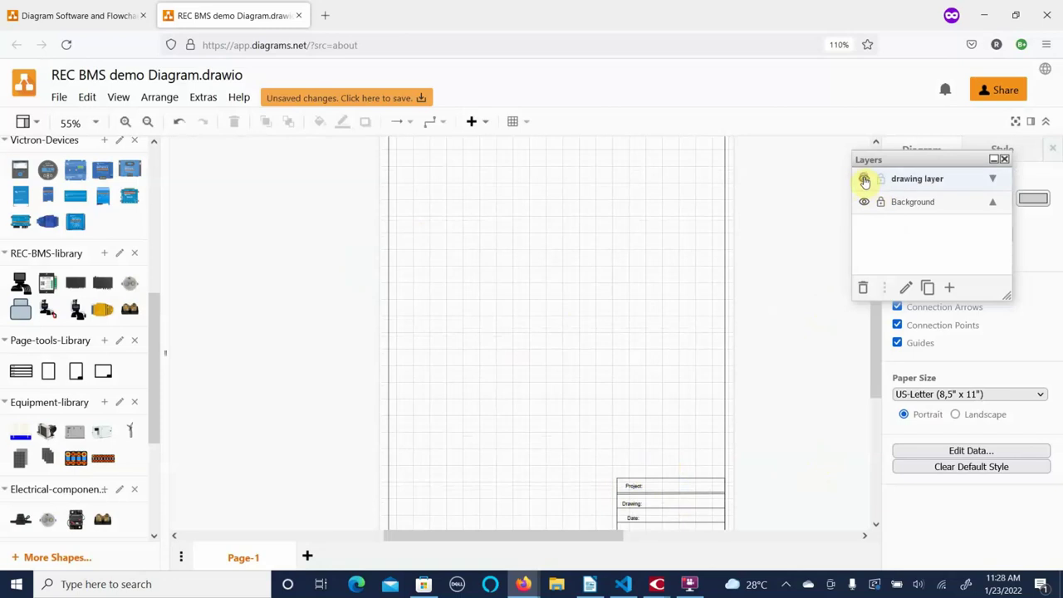
{"action": "left_click", "coordinate": [1004, 160]}
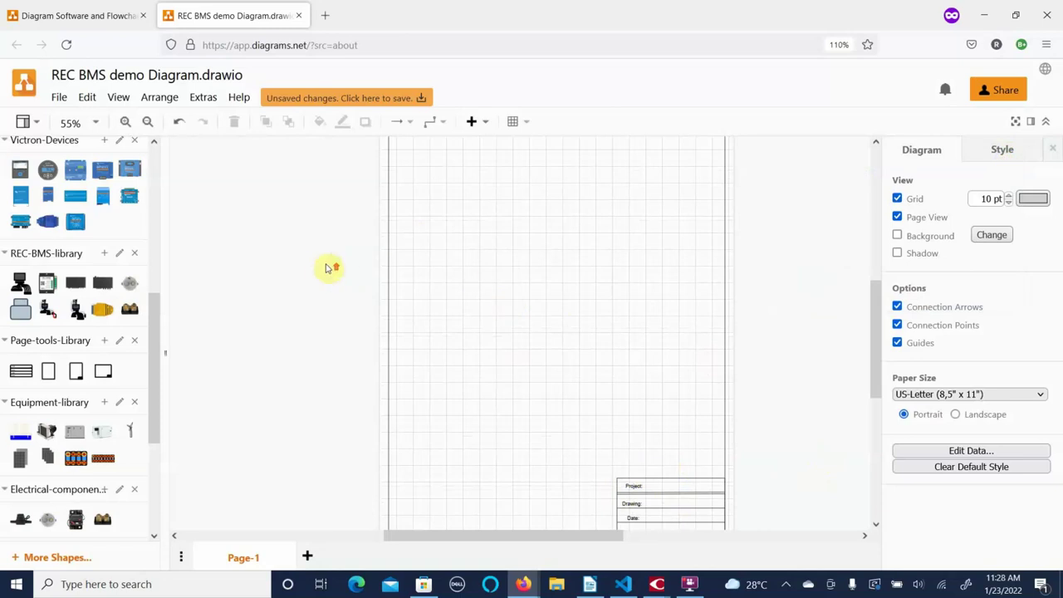
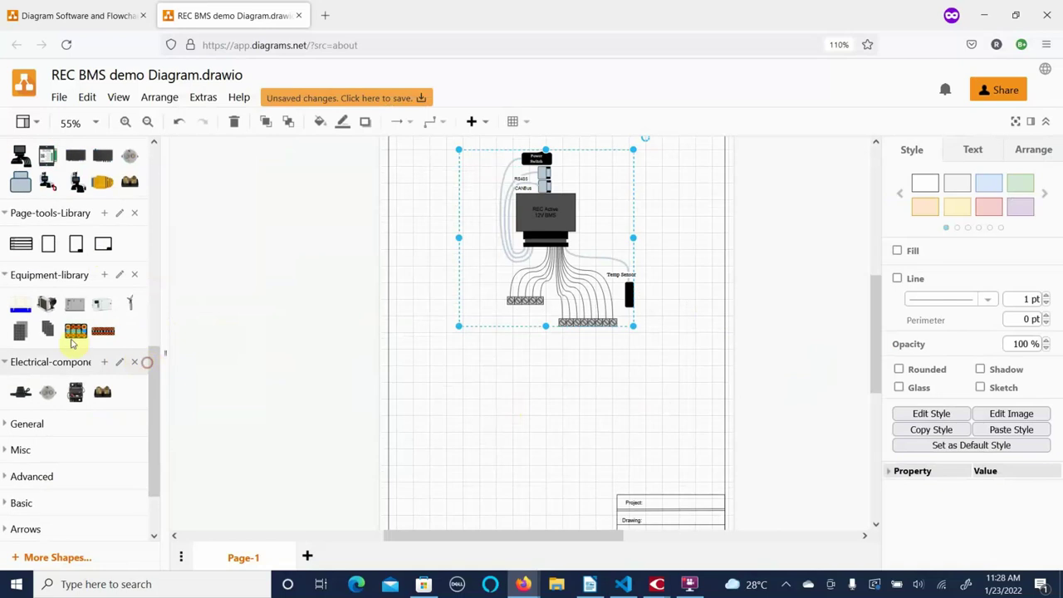
Place the four-cell battery pack from Equipment-library below the REC Active 12V BMS wiring.
{"action": "mouse_move", "coordinate": [93, 330]}
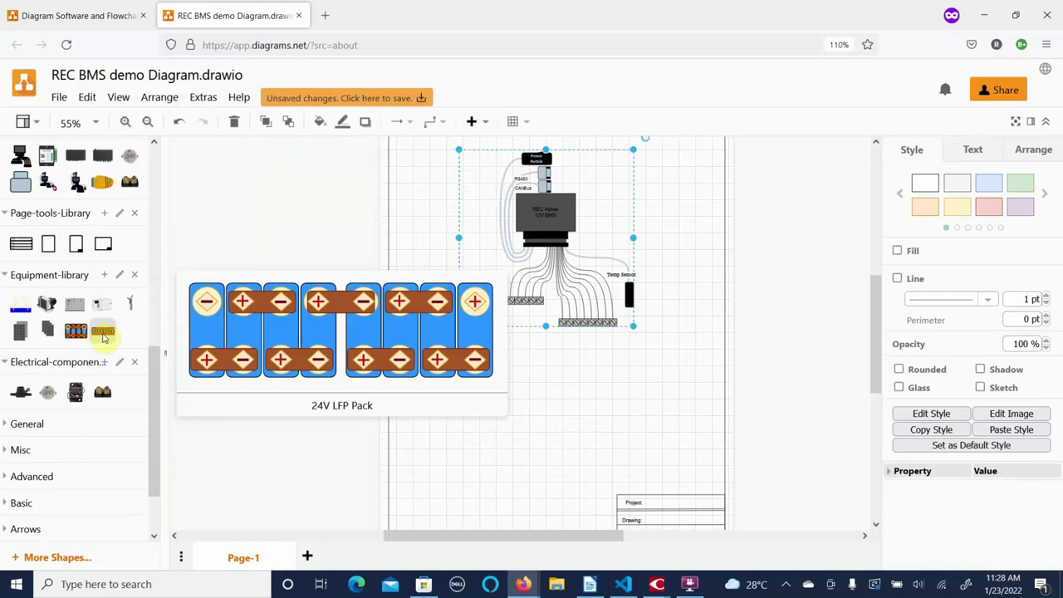
{"action": "left_click_drag", "start_coordinate": [103, 337], "coordinate": [555, 387]}
{"action": "mouse_move", "coordinate": [75, 331]}
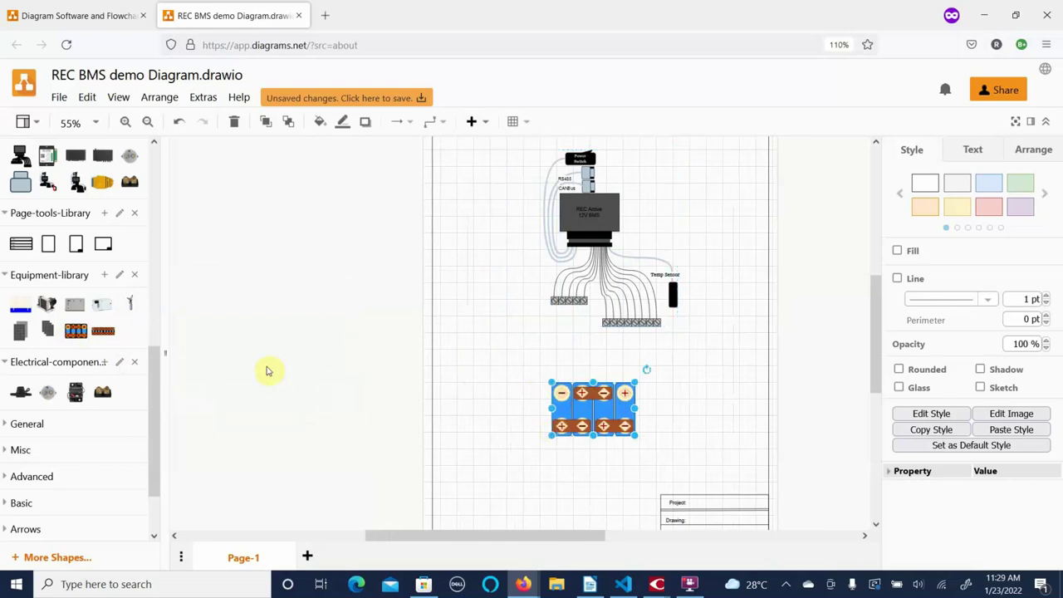
Place the two-terminal shunt from the Electrical-components library left of the battery pack and scale it down.
{"action": "mouse_move", "coordinate": [101, 391]}
{"action": "left_click_drag", "start_coordinate": [101, 391], "coordinate": [459, 384]}
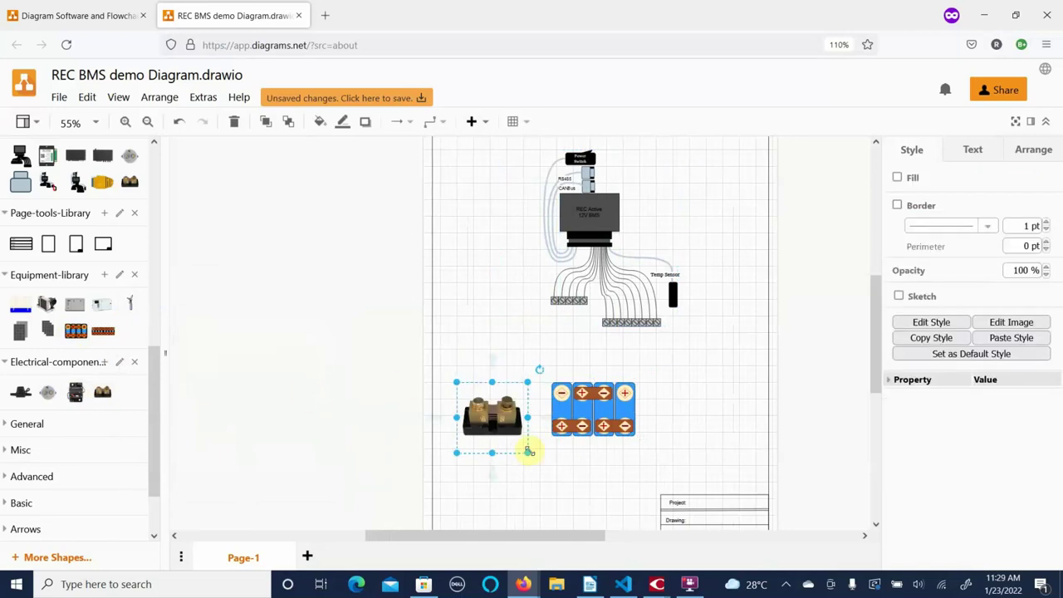
{"action": "left_click_drag", "start_coordinate": [524, 454], "coordinate": [508, 432]}
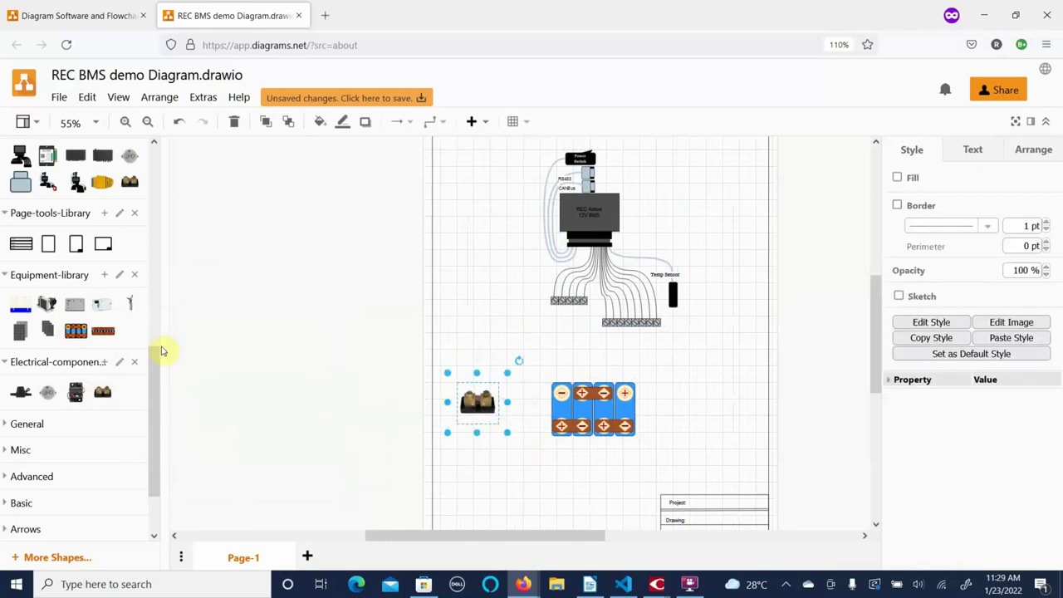
Place the waterproof circuit breaker from the Electrical-components library, scale it down and position it just right of the battery pack.
{"action": "left_click_drag", "start_coordinate": [75, 396], "coordinate": [648, 376]}
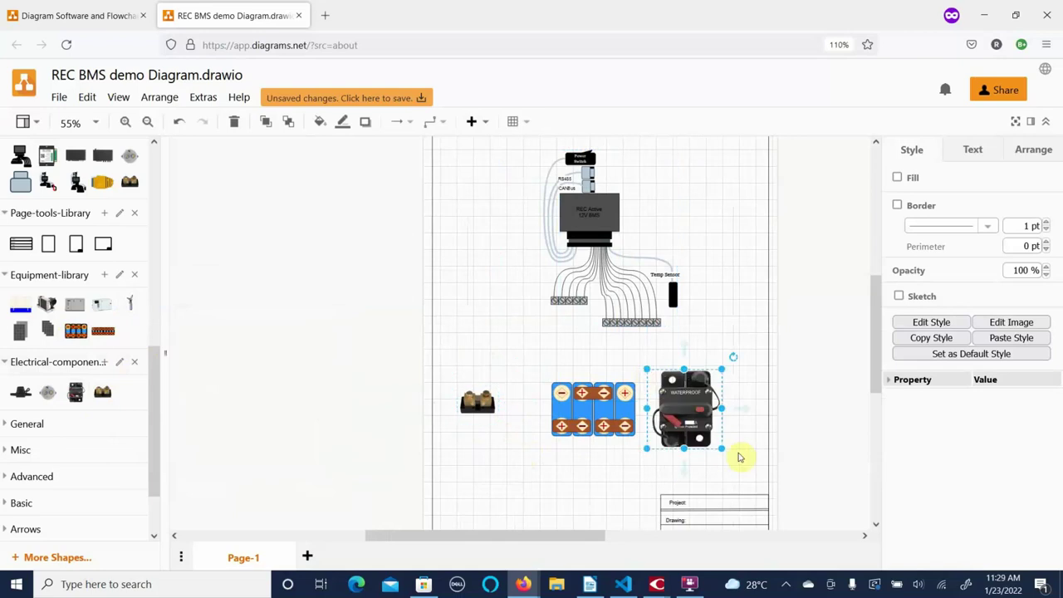
{"action": "left_click", "coordinate": [645, 449]}
{"action": "left_click", "coordinate": [664, 432]}
{"action": "left_click_drag", "start_coordinate": [654, 446], "coordinate": [664, 432]}
{"action": "left_click_drag", "start_coordinate": [688, 391], "coordinate": [662, 400]}
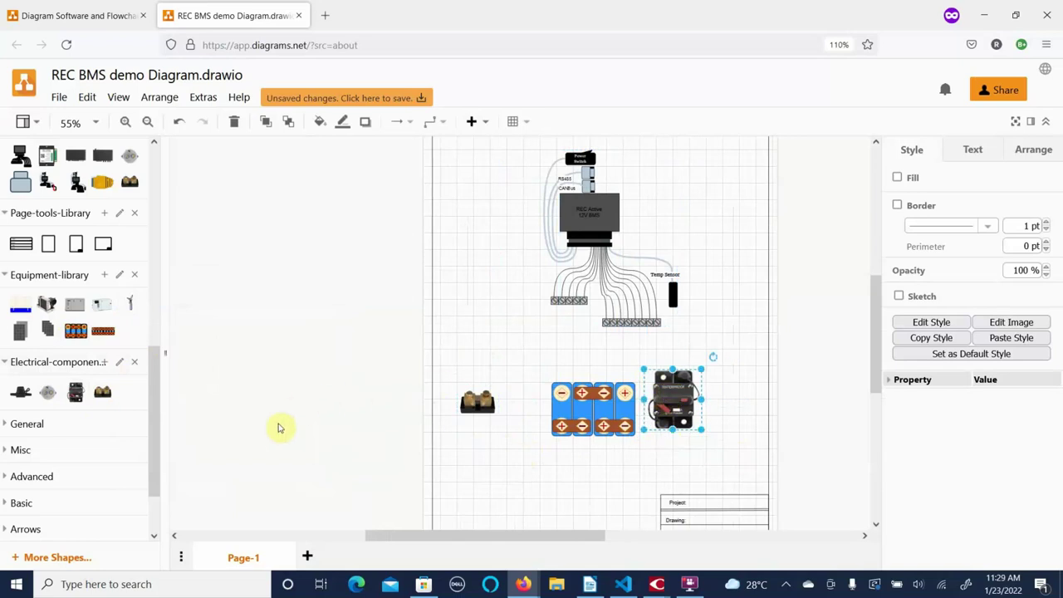
Place the round two-terminal contactor from REC-BMS-library right of the circuit breaker and deselect it.
{"action": "scroll", "coordinate": [169, 427], "scroll_direction": "up", "scroll_amount": 1}
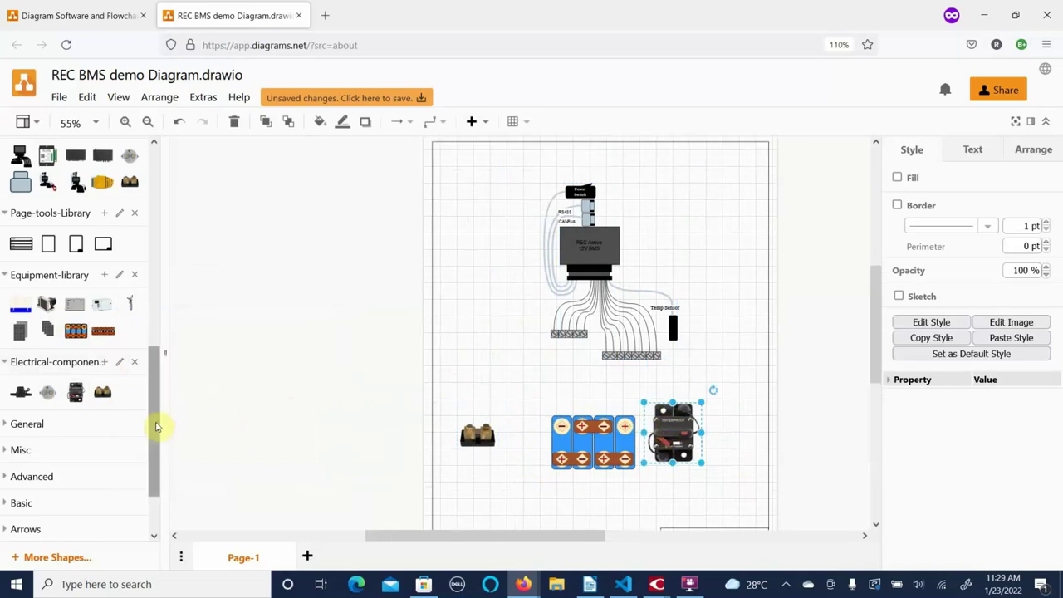
{"action": "scroll", "coordinate": [158, 427], "scroll_direction": "up", "scroll_amount": 2}
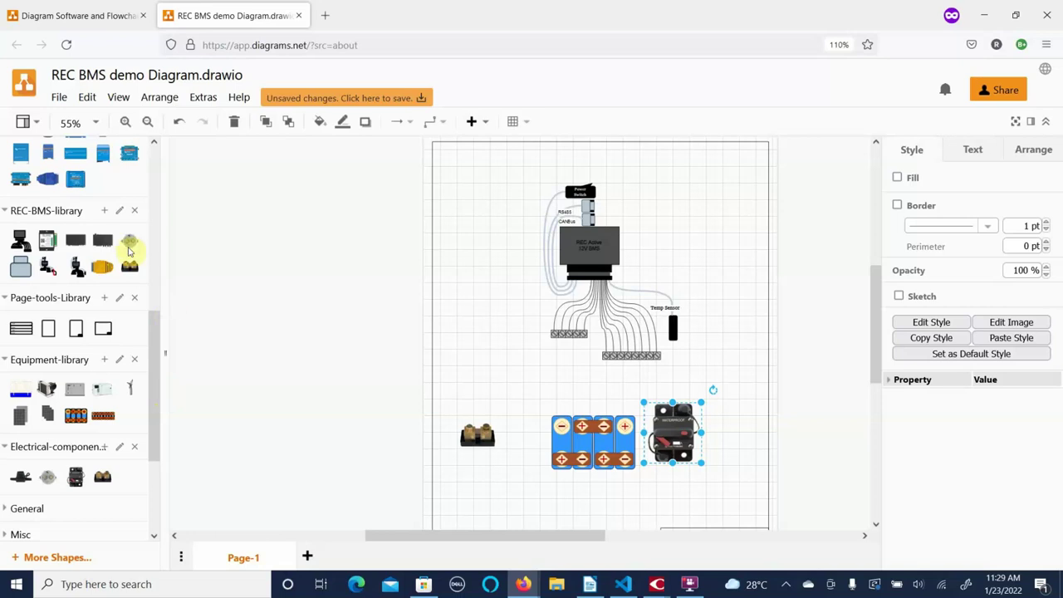
{"action": "left_click_drag", "start_coordinate": [130, 241], "coordinate": [712, 406]}
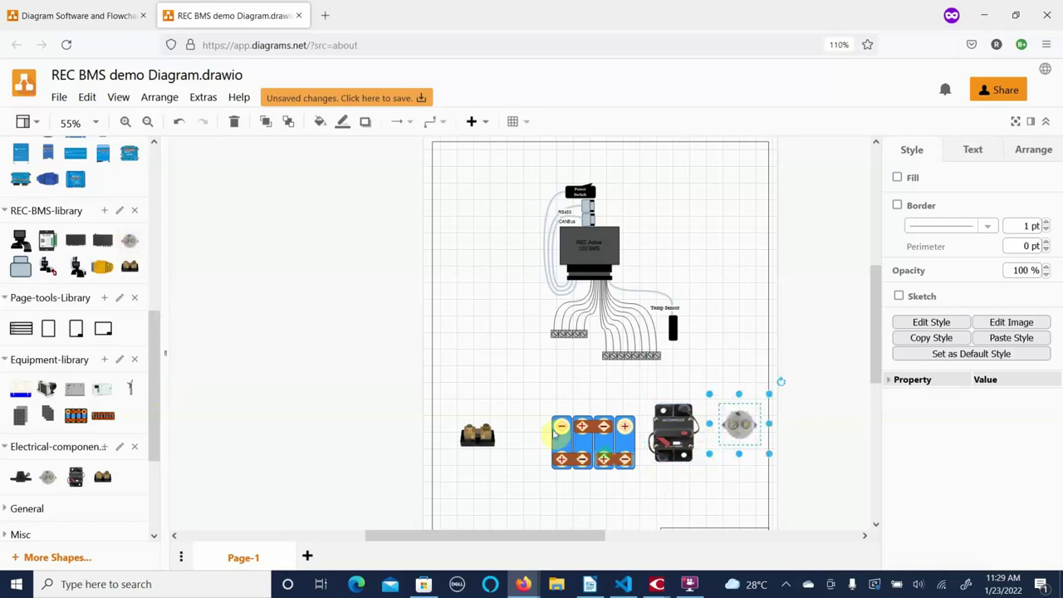
{"action": "left_click", "coordinate": [518, 351]}
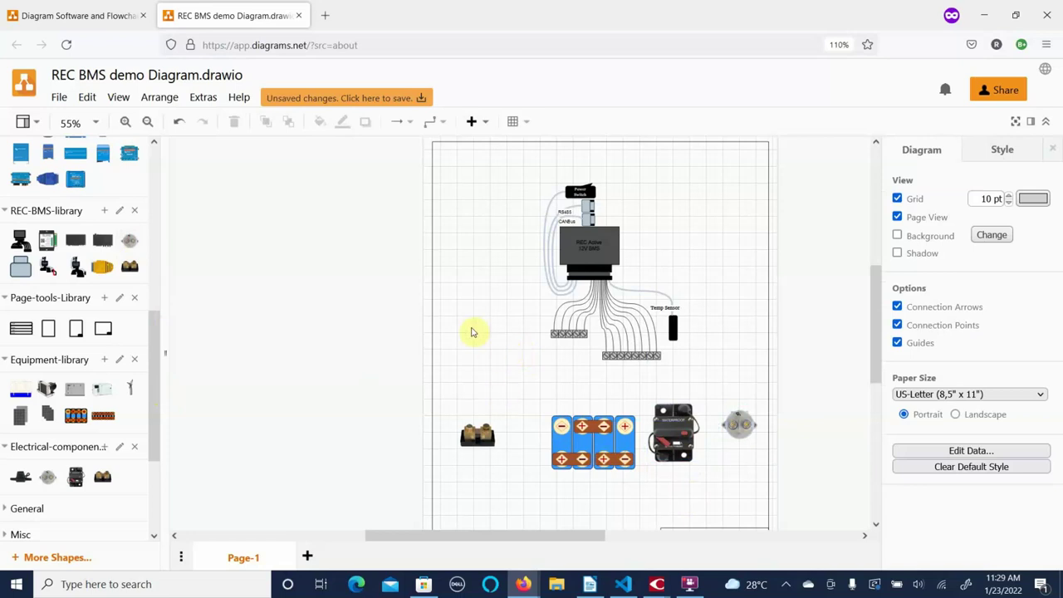
Place a Battery + Wire from the Wiring-library above the battery pack.
{"action": "scroll", "coordinate": [137, 386], "scroll_direction": "down", "scroll_amount": 2}
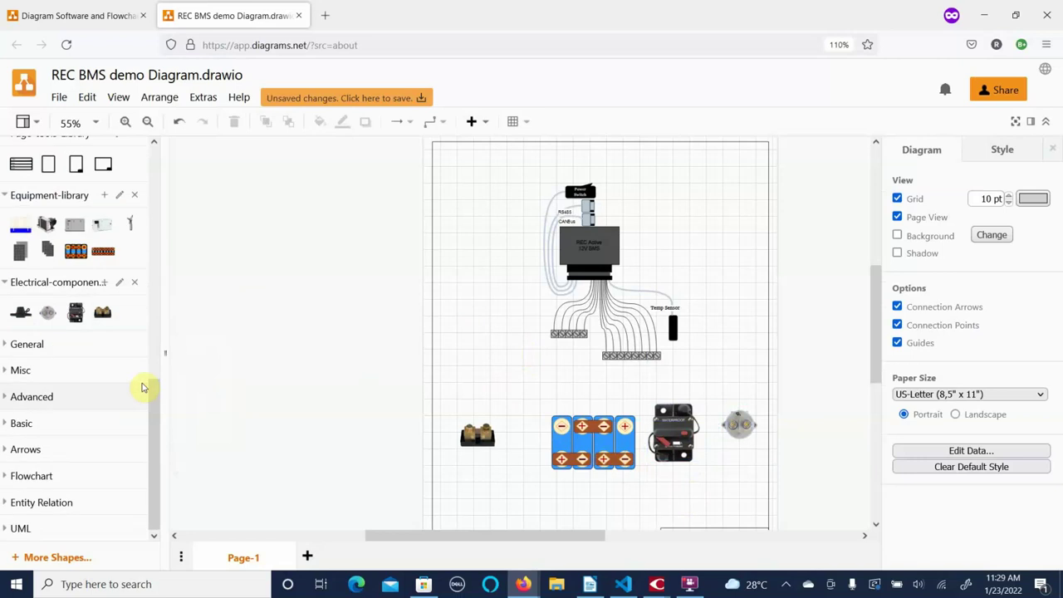
{"action": "scroll", "coordinate": [137, 344], "scroll_direction": "up", "scroll_amount": 1}
{"action": "scroll", "coordinate": [135, 340], "scroll_direction": "up", "scroll_amount": 3}
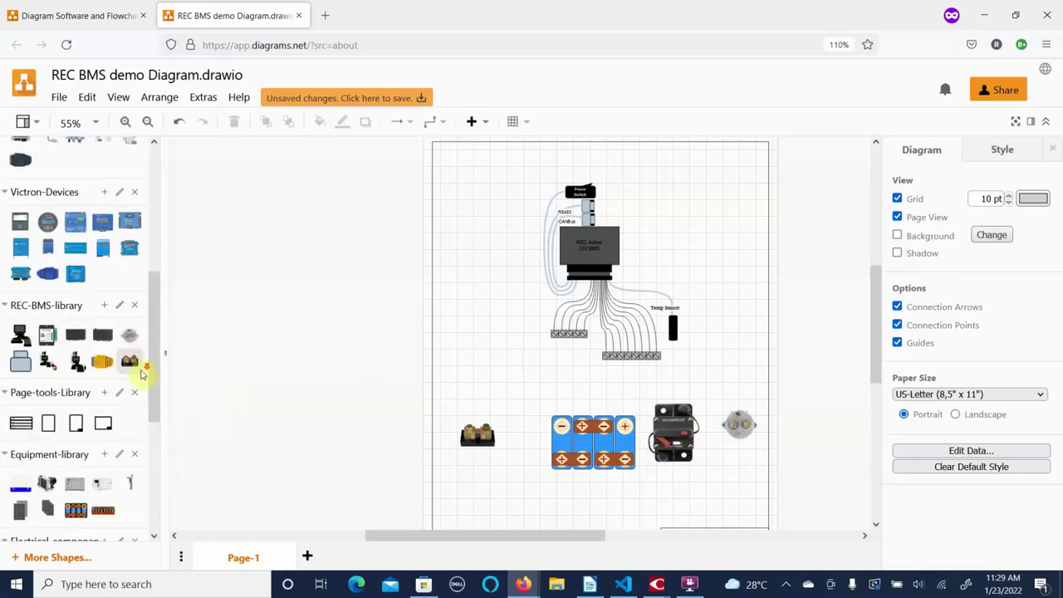
{"action": "scroll", "coordinate": [140, 368], "scroll_direction": "down", "scroll_amount": 3}
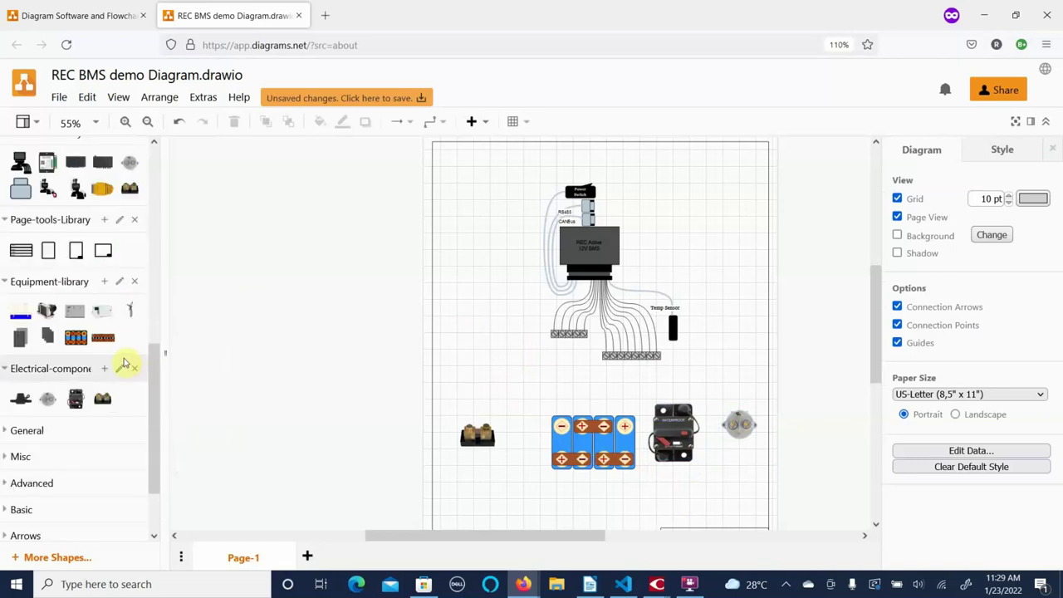
{"action": "scroll", "coordinate": [120, 349], "scroll_direction": "down", "scroll_amount": 2}
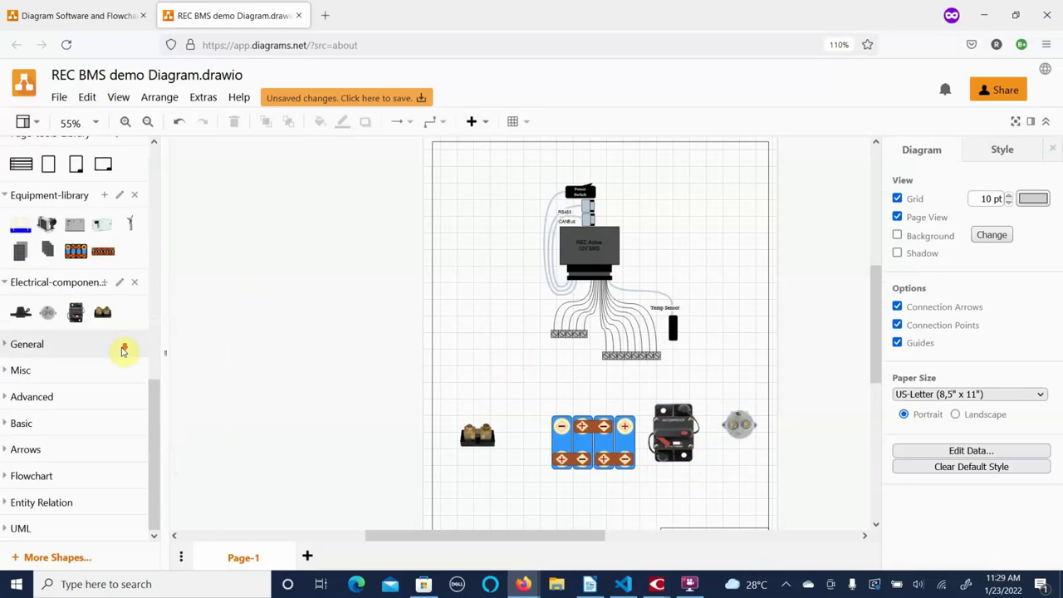
{"action": "scroll", "coordinate": [122, 348], "scroll_direction": "up", "scroll_amount": 5}
{"action": "scroll", "coordinate": [120, 348], "scroll_direction": "up", "scroll_amount": 3}
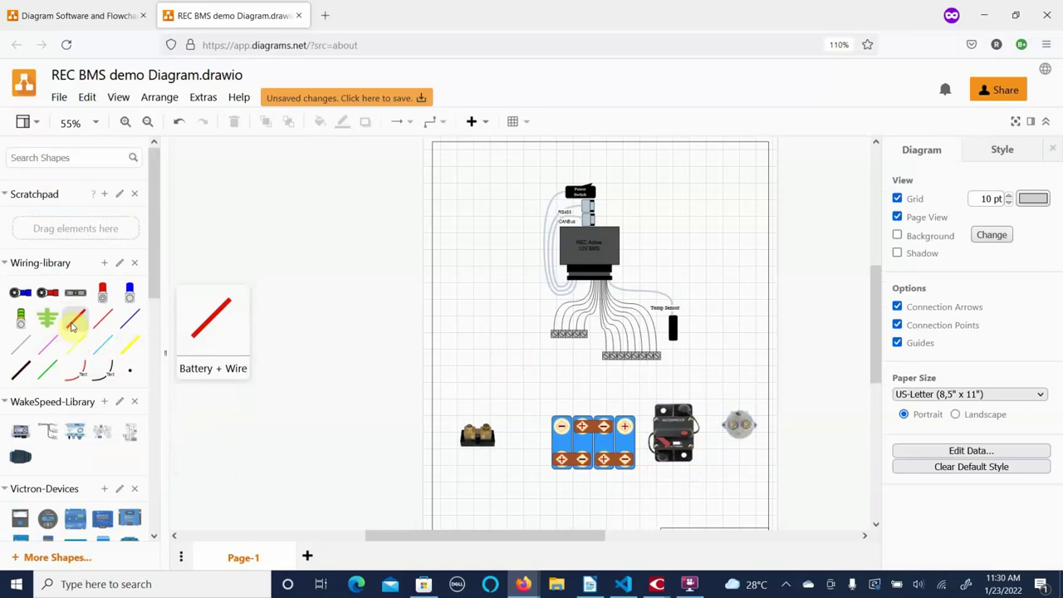
{"action": "left_click_drag", "start_coordinate": [71, 326], "coordinate": [542, 375]}
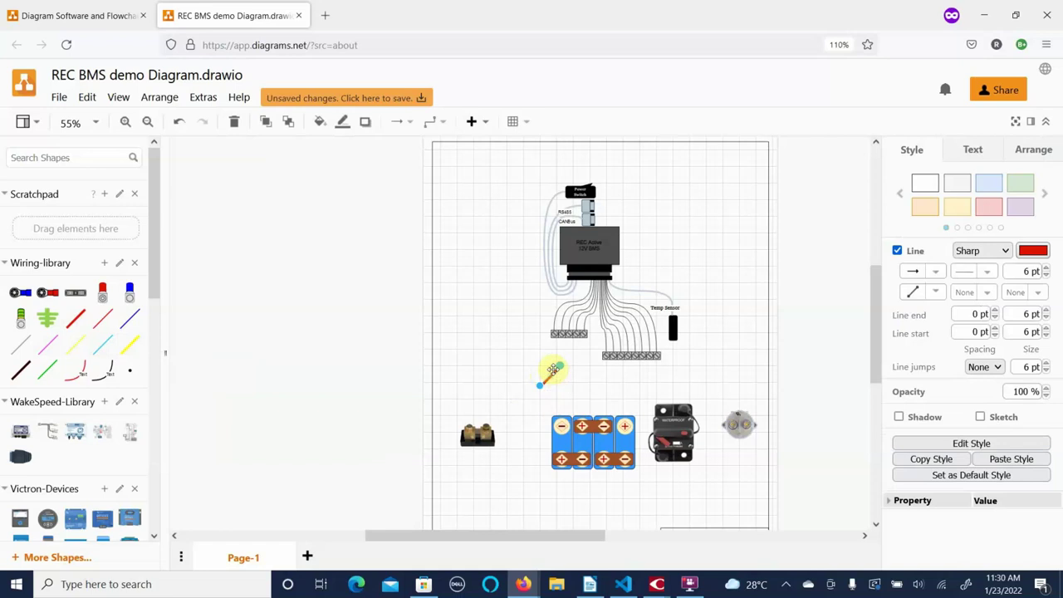
{"action": "left_click_drag", "start_coordinate": [549, 375], "coordinate": [651, 394]}
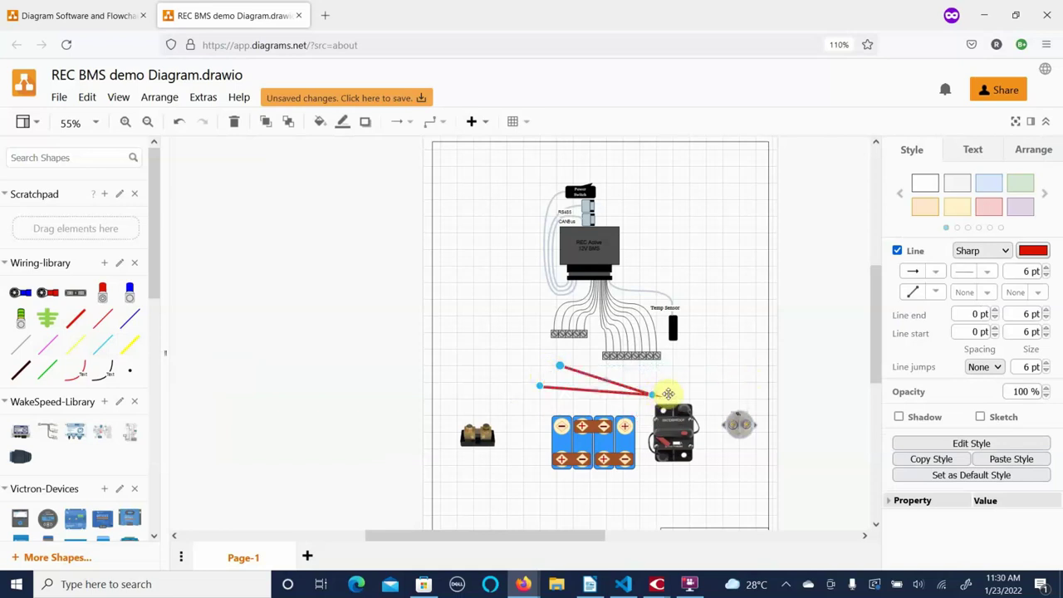
{"action": "key", "text": "ctrl+z"}
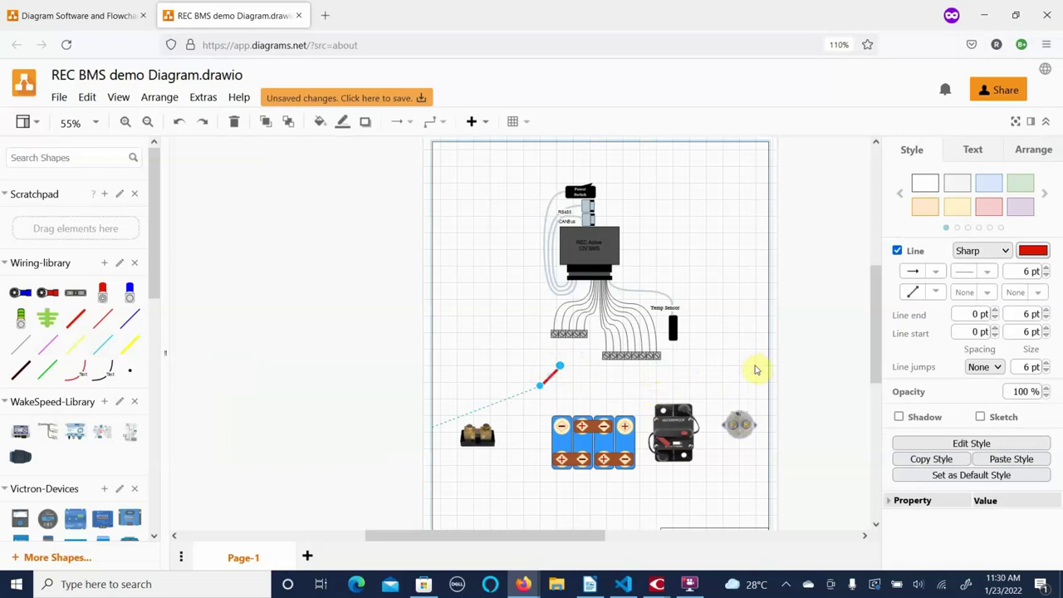
{"action": "left_click_drag", "start_coordinate": [756, 370], "coordinate": [432, 427]}
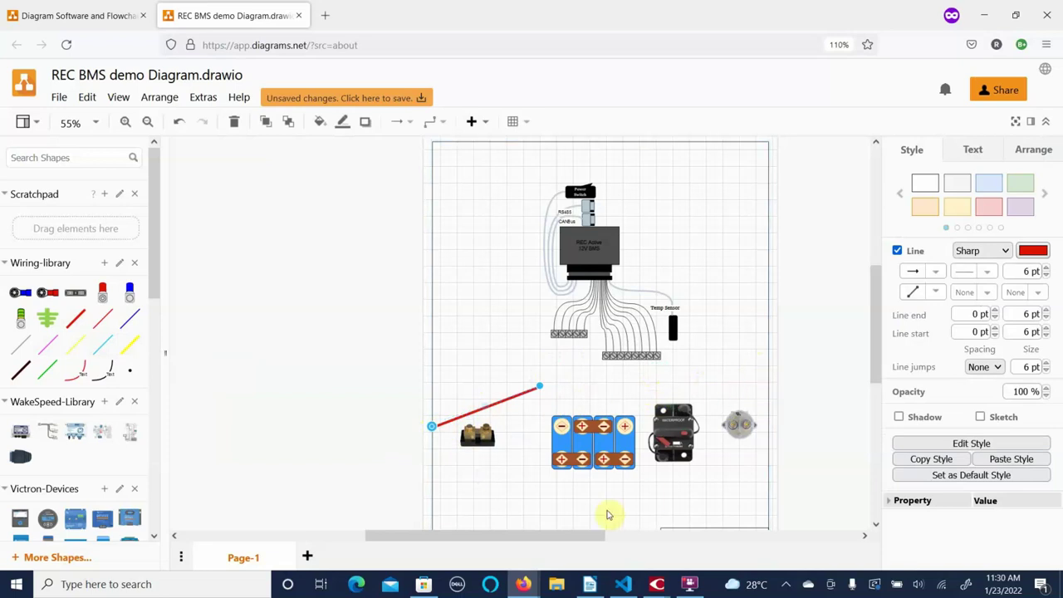
Stretch the red battery wire into a vertical bus line just right of the contactor.
{"action": "left_click_drag", "start_coordinate": [569, 537], "coordinate": [612, 534]}
{"action": "scroll", "coordinate": [617, 500], "scroll_direction": "down", "scroll_amount": 2}
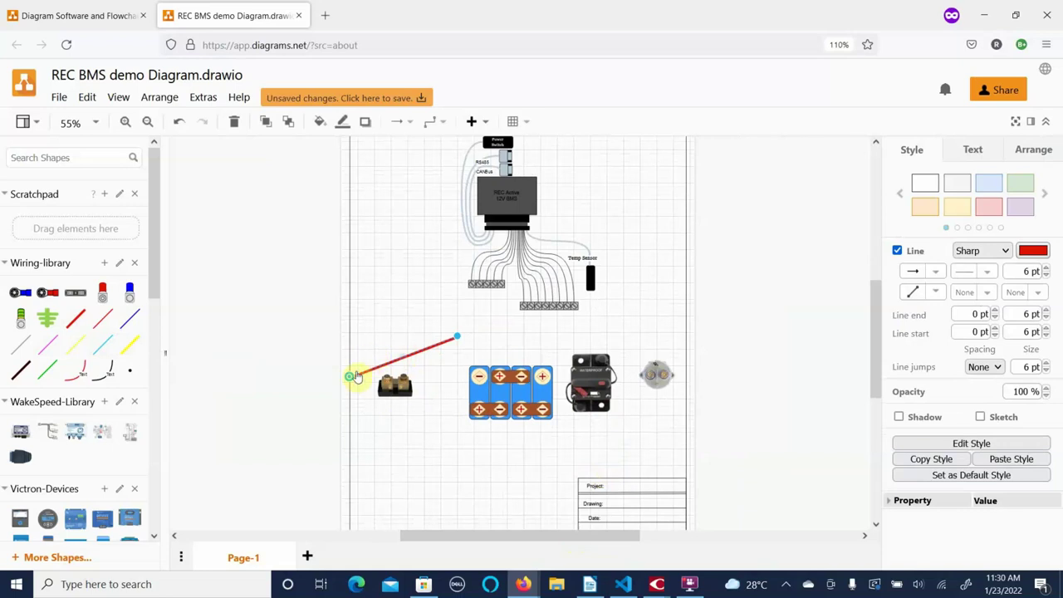
{"action": "left_click_drag", "start_coordinate": [348, 378], "coordinate": [675, 318]}
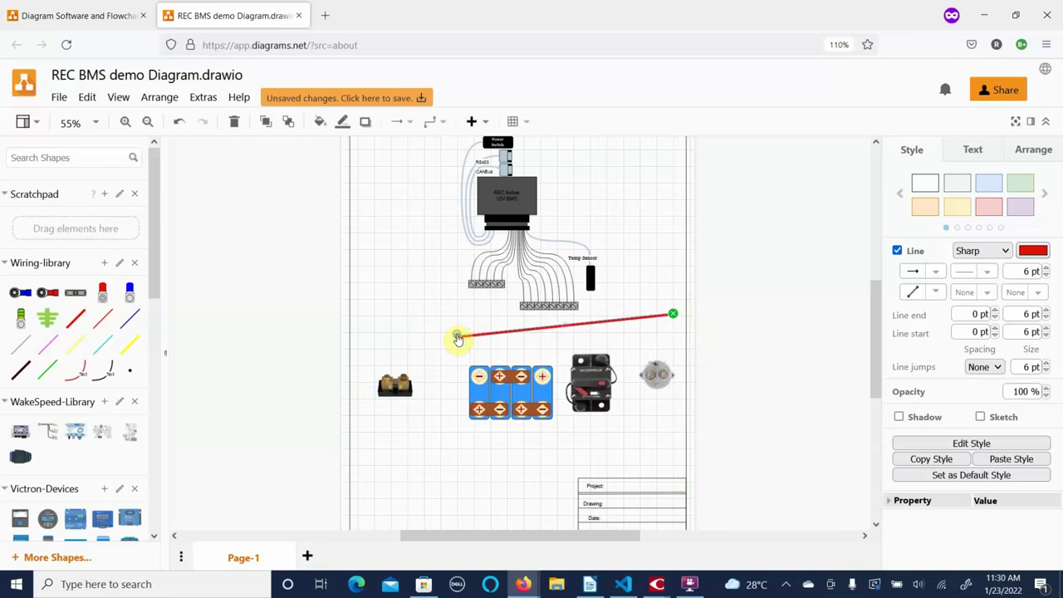
{"action": "left_click_drag", "start_coordinate": [458, 338], "coordinate": [674, 458]}
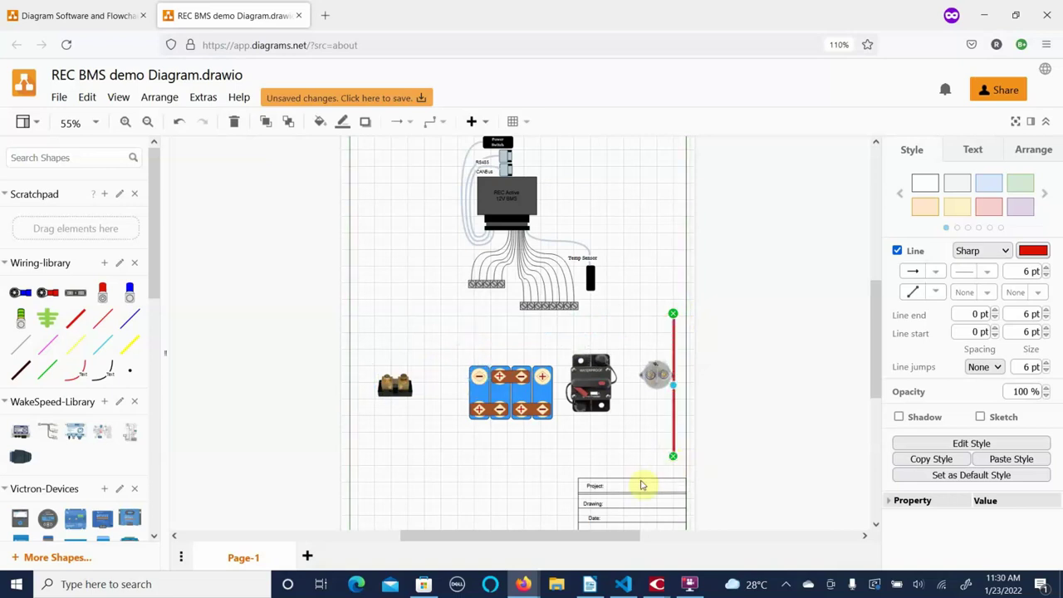
Nudge the vertical red bus line slightly right, away from the contactor.
{"action": "key", "text": "Right"}
{"action": "key", "text": "Right"}
{"action": "key", "text": "Right"}
{"action": "key", "text": "Right"}
{"action": "key", "text": "Right"}
{"action": "key", "text": "Right"}
{"action": "key", "text": "Right"}
{"action": "key", "text": "Right"}
{"action": "key", "text": "Right"}
{"action": "key", "text": "Right"}
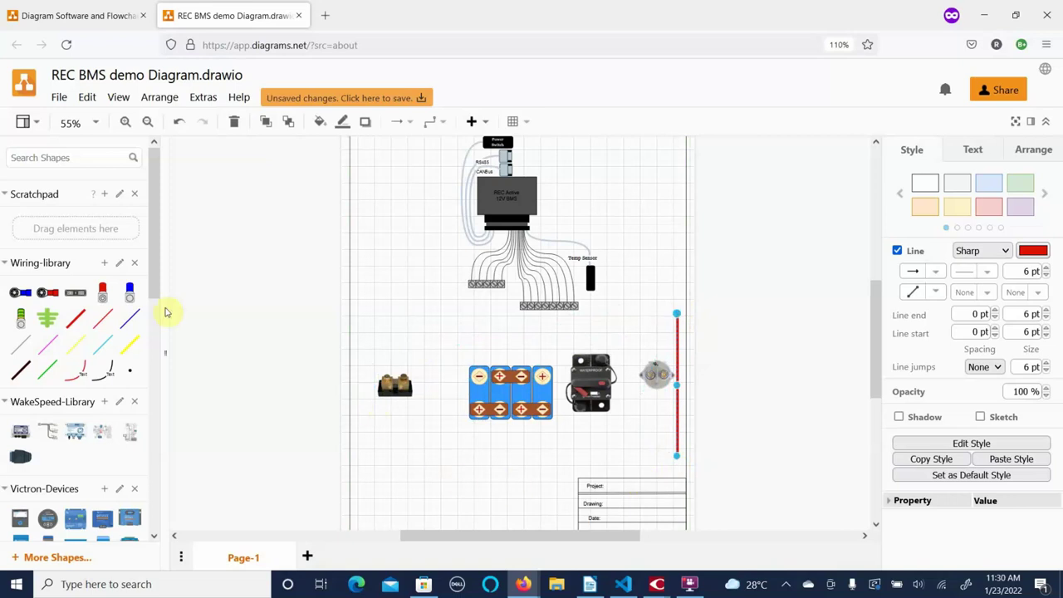
Add a thick black wire from the Wiring-library and stretch it into a vertical bus line left of the shunt.
{"action": "left_click", "coordinate": [22, 372]}
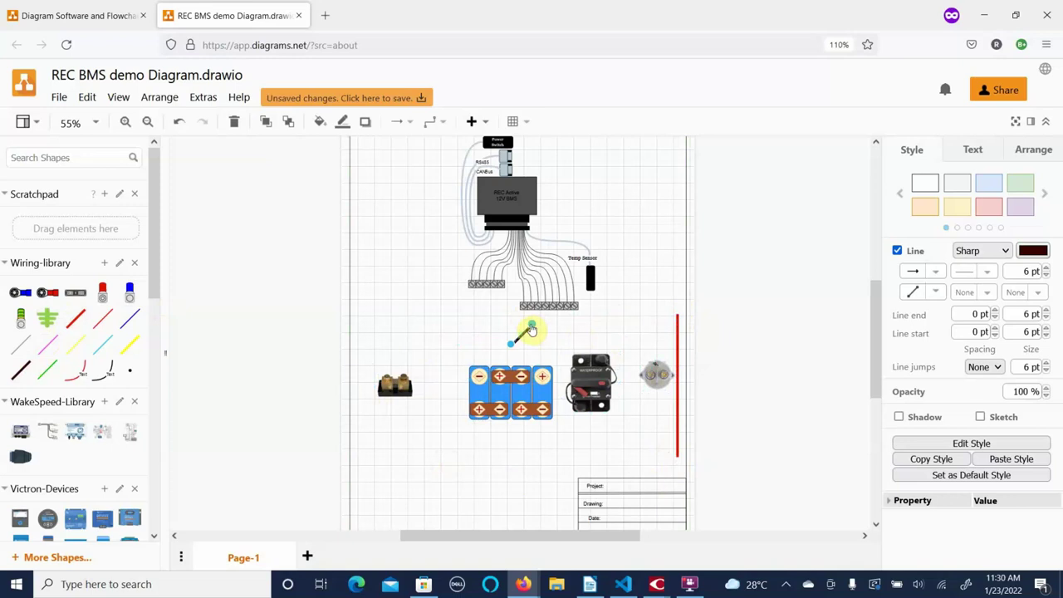
{"action": "left_click_drag", "start_coordinate": [531, 330], "coordinate": [357, 316]}
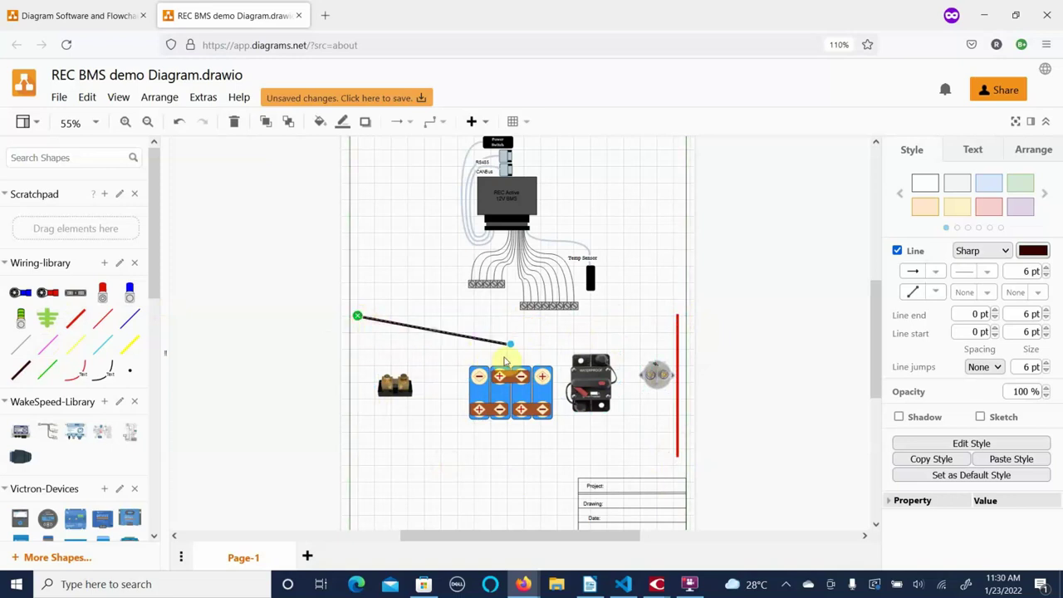
{"action": "left_click_drag", "start_coordinate": [510, 347], "coordinate": [357, 465]}
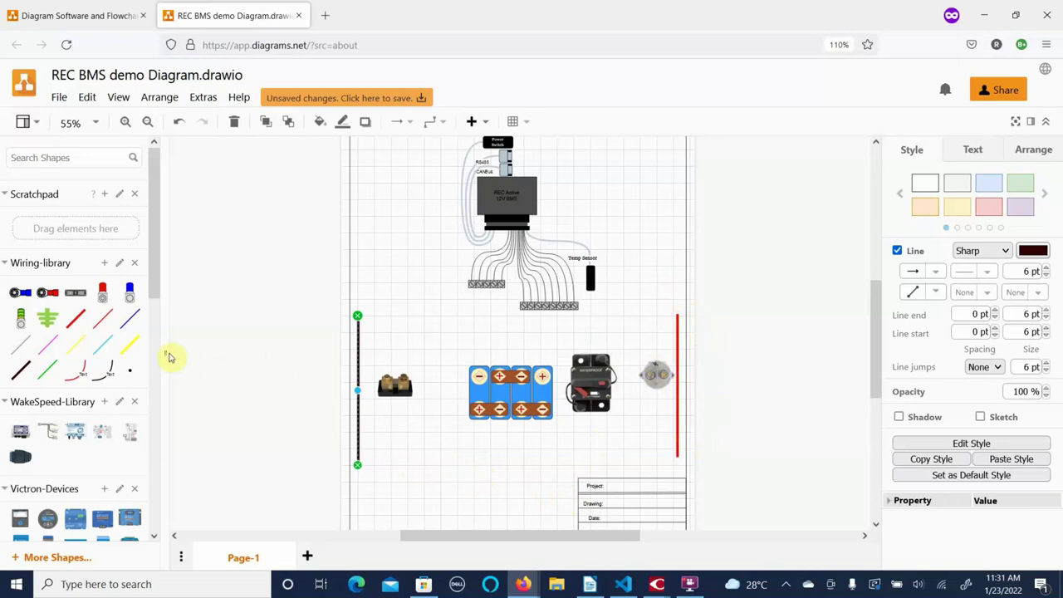
{"action": "left_click", "coordinate": [440, 479]}
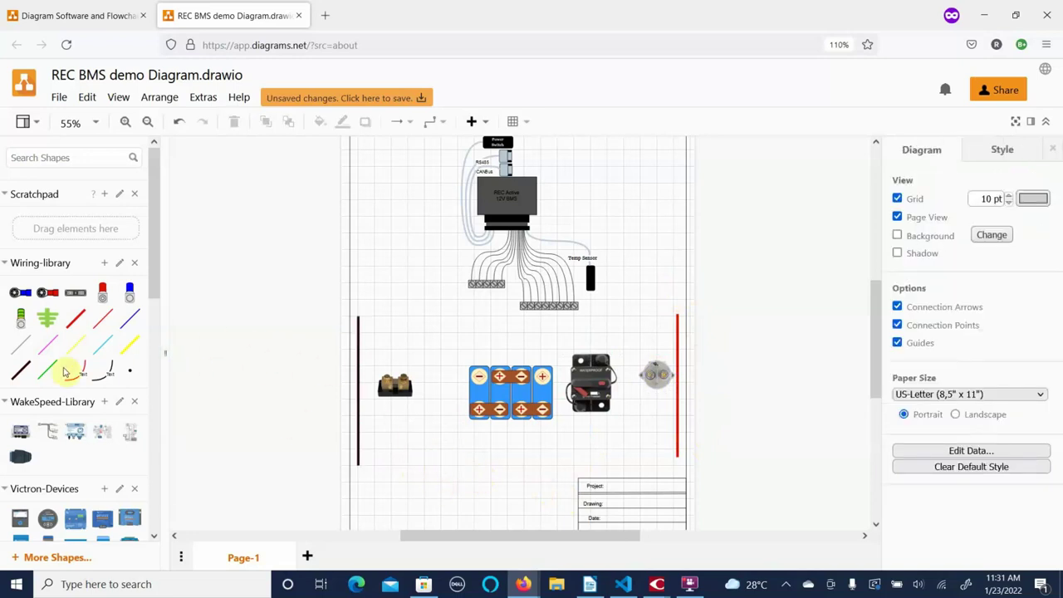
Connect the shunt's left terminal to the vertical black bus with another thick black wire, and move the shunt closer to the battery pack.
{"action": "mouse_move", "coordinate": [21, 375]}
{"action": "left_click_drag", "start_coordinate": [20, 375], "coordinate": [460, 468]}
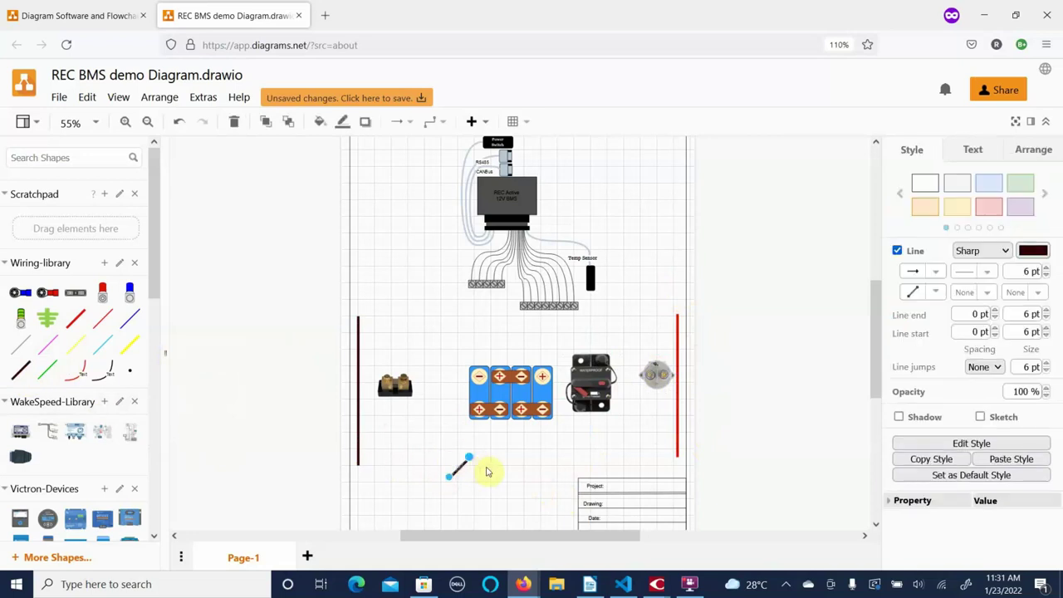
{"action": "left_click_drag", "start_coordinate": [470, 459], "coordinate": [385, 379]}
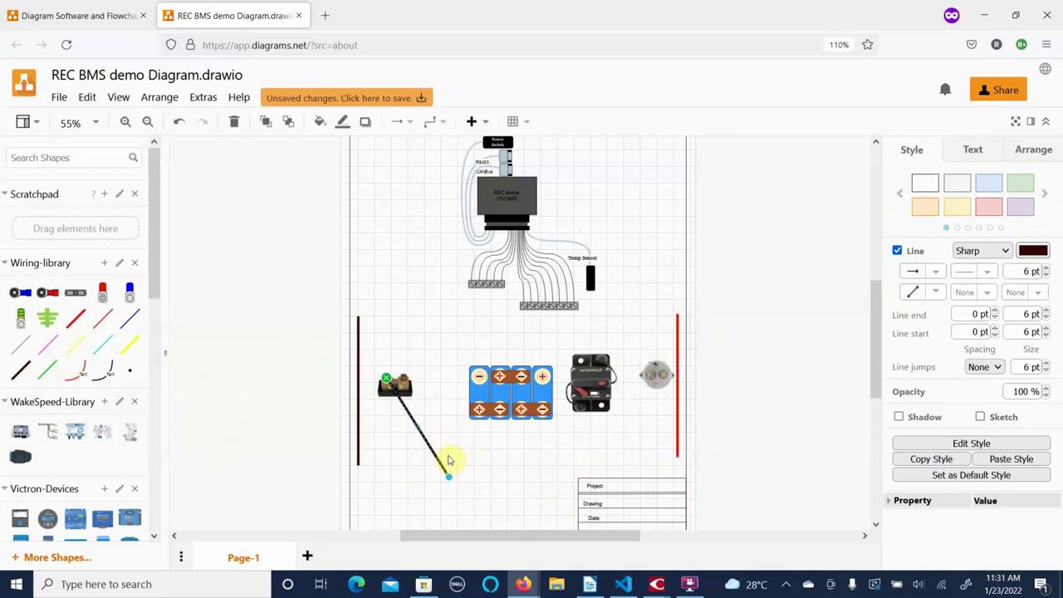
{"action": "left_click_drag", "start_coordinate": [448, 479], "coordinate": [358, 380]}
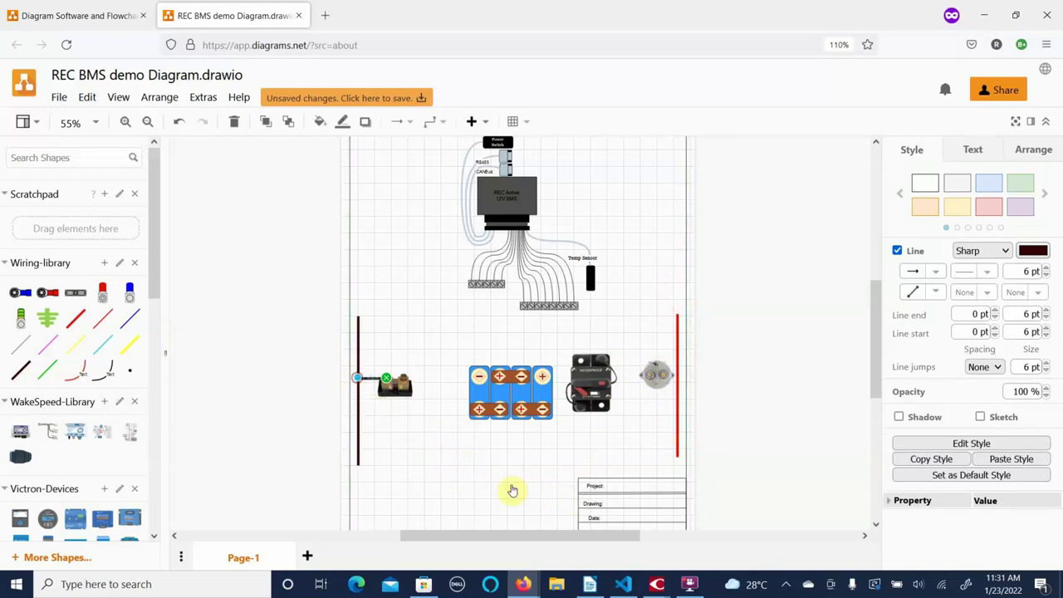
{"action": "left_click", "coordinate": [441, 453]}
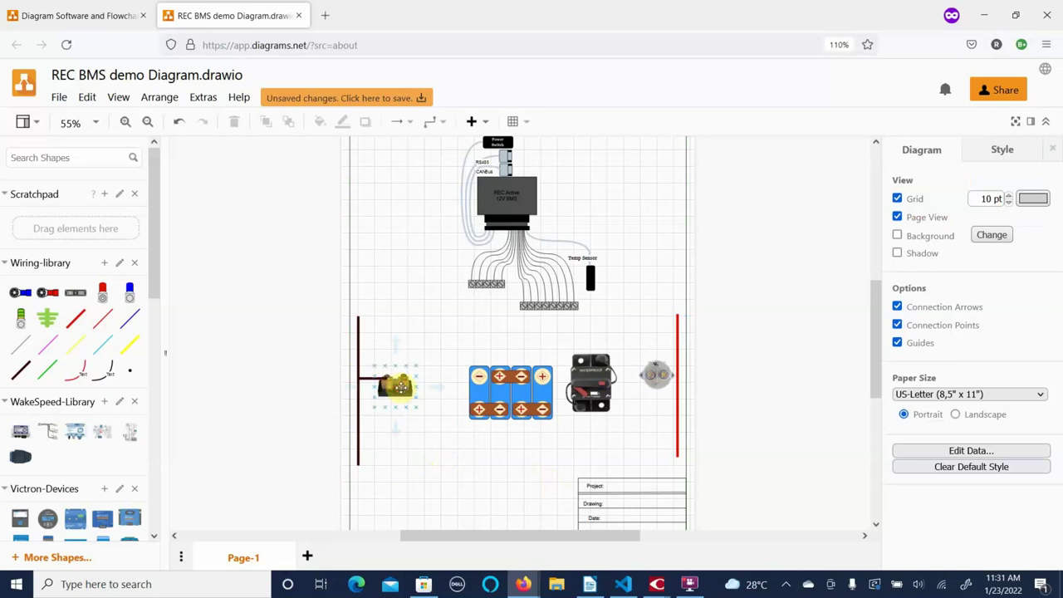
{"action": "mouse_move", "coordinate": [405, 391]}
{"action": "left_mouse_down"}
{"action": "mouse_move", "coordinate": [424, 419]}
{"action": "mouse_move", "coordinate": [433, 395]}
{"action": "mouse_move", "coordinate": [397, 413]}
{"action": "mouse_move", "coordinate": [433, 403]}
{"action": "mouse_move", "coordinate": [423, 386]}
{"action": "left_mouse_up"}
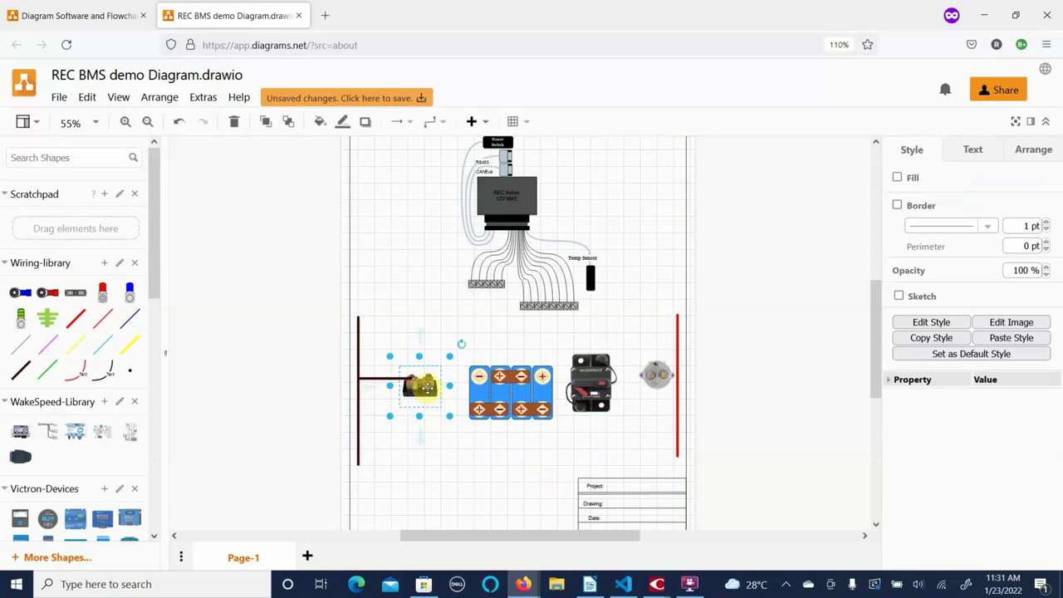
{"action": "mouse_move", "coordinate": [421, 444]}
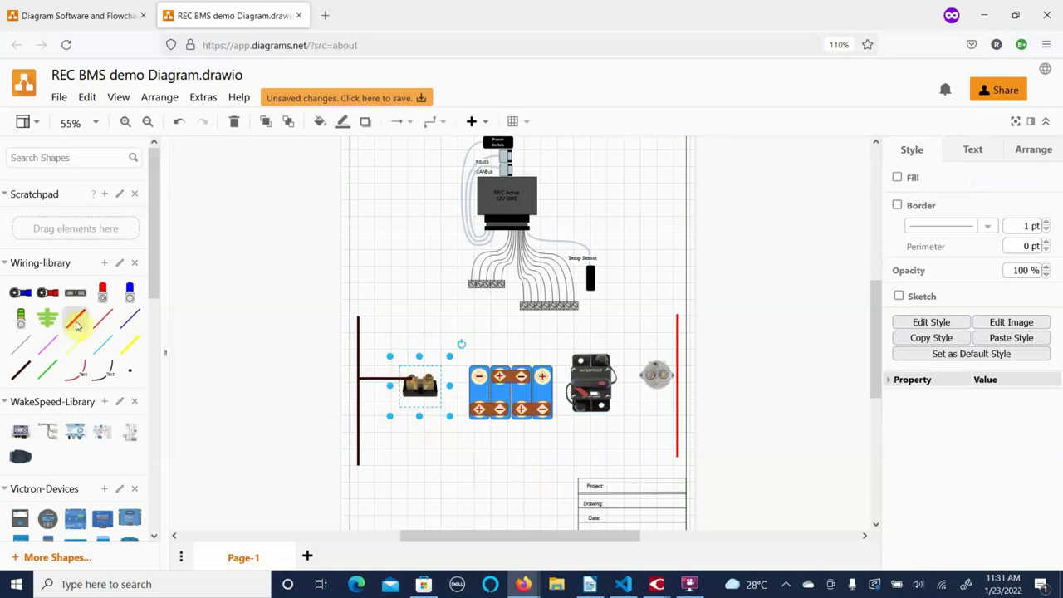
Connect the circuit breaker's upper-right terminal to the contactor's left terminal with a Battery + Wire from the Wiring-library.
{"action": "left_click_drag", "start_coordinate": [76, 318], "coordinate": [641, 432]}
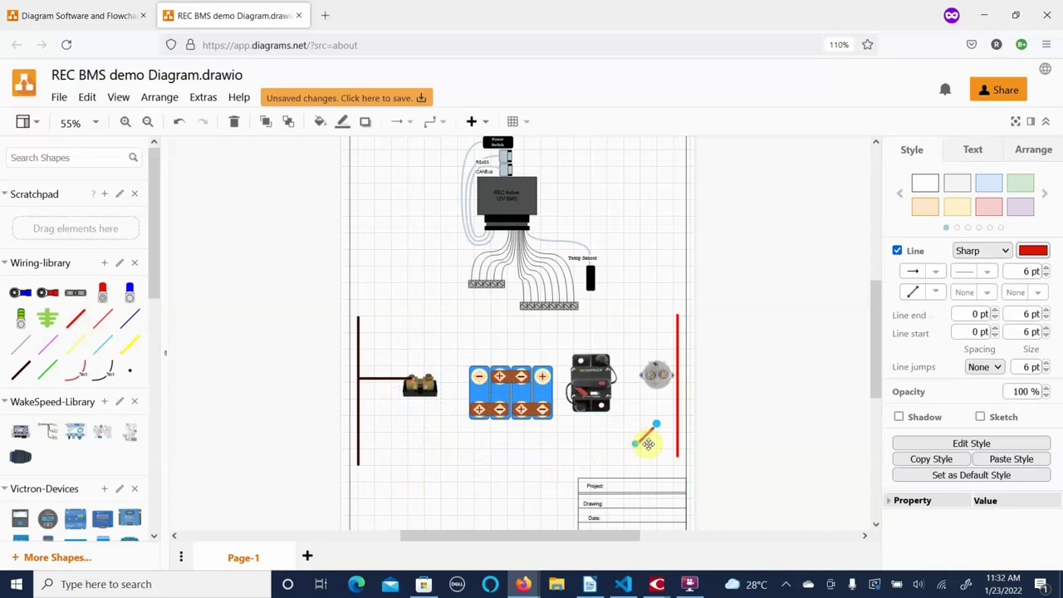
{"action": "left_click_drag", "start_coordinate": [636, 449], "coordinate": [603, 362]}
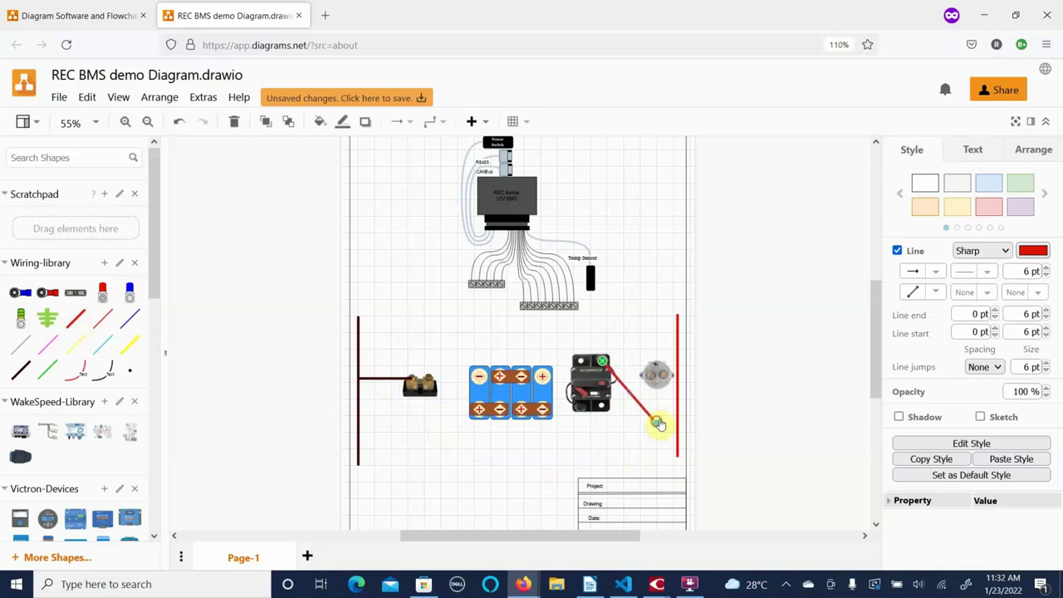
{"action": "left_click_drag", "start_coordinate": [657, 424], "coordinate": [648, 374]}
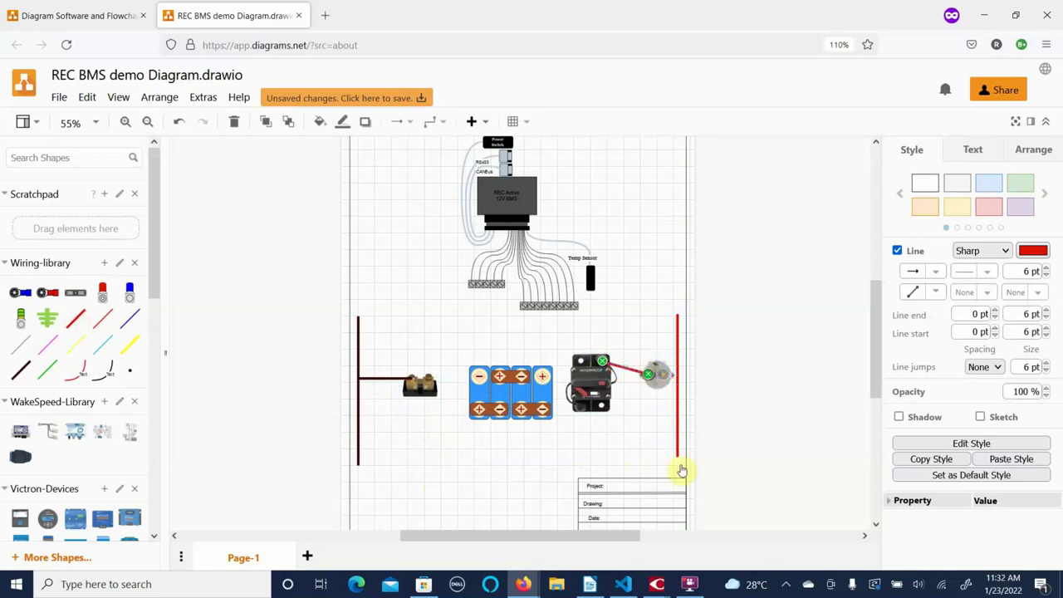
{"action": "left_click", "coordinate": [644, 434]}
Shift the circuit breaker down until its red wire to the contactor runs nearly level.
{"action": "left_click", "coordinate": [592, 390]}
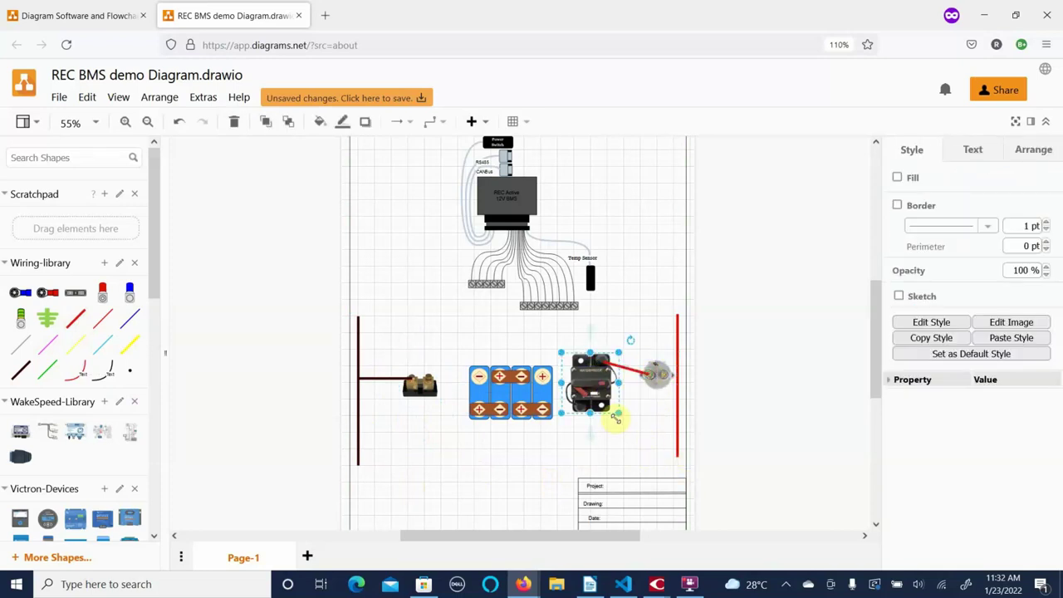
{"action": "key", "text": "shift+Down"}
{"action": "key", "text": "shift+Down"}
{"action": "key", "text": "shift+Down"}
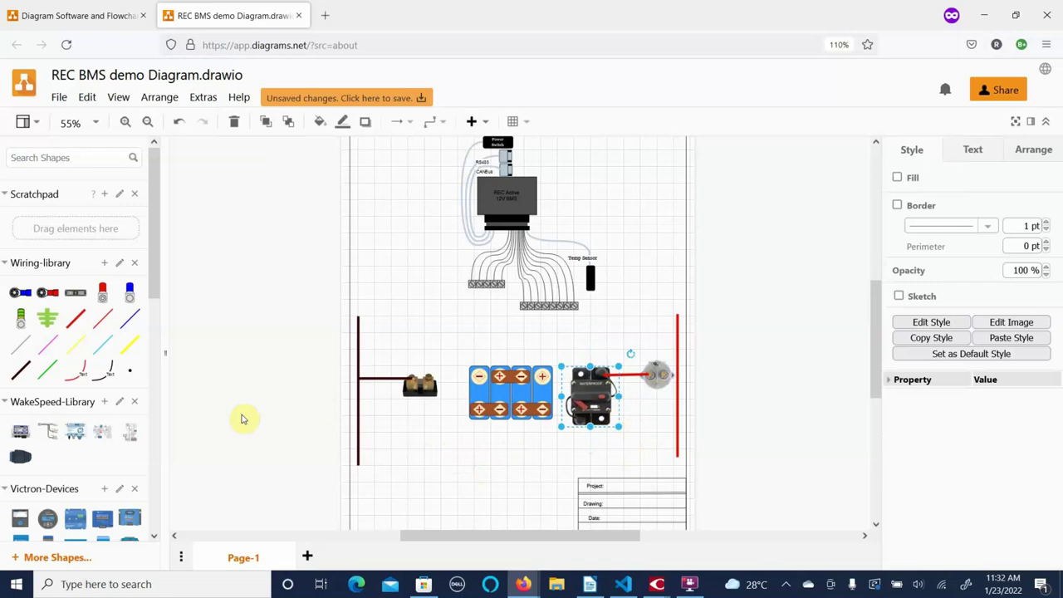
Connect the leftmost screw of the five-screw BMS terminal block to the first cell's upper negative terminal with a Curved Red wire.
{"action": "mouse_move", "coordinate": [79, 373]}
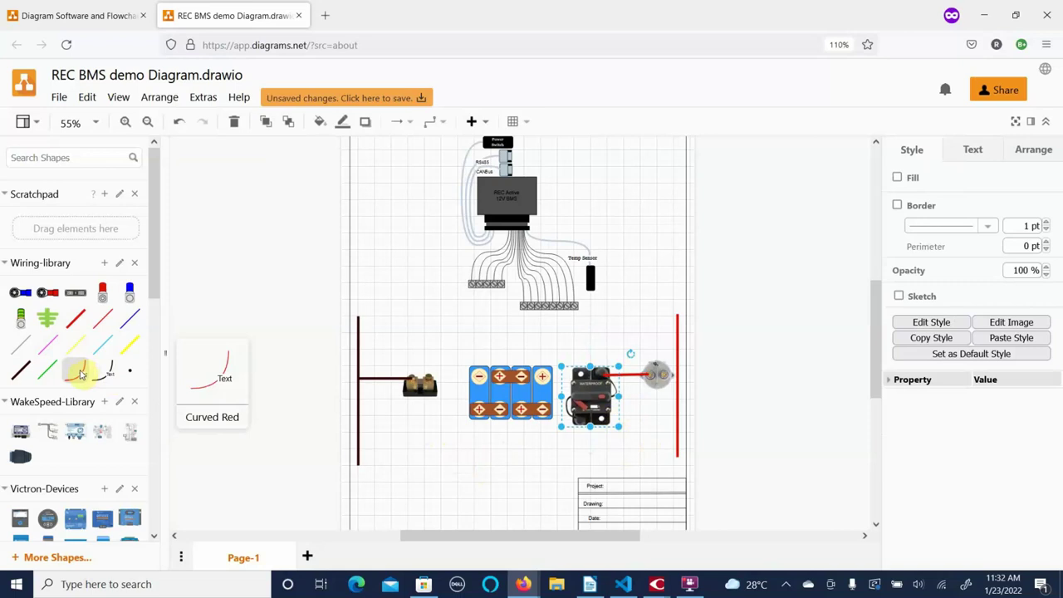
{"action": "left_click_drag", "start_coordinate": [79, 373], "coordinate": [429, 306]}
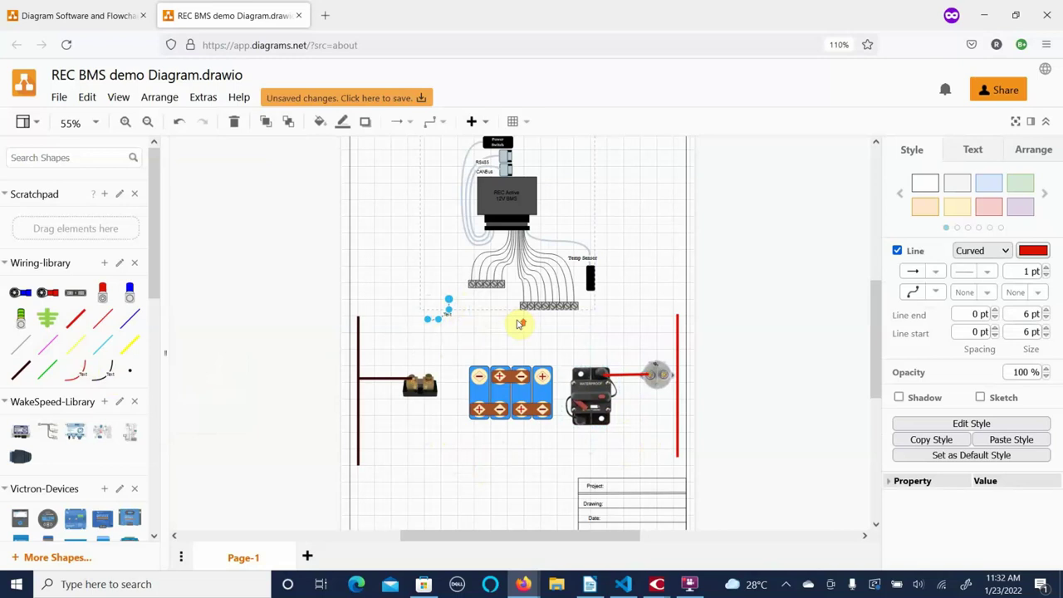
{"action": "scroll", "coordinate": [520, 324], "scroll_direction": "up", "scroll_amount": 5}
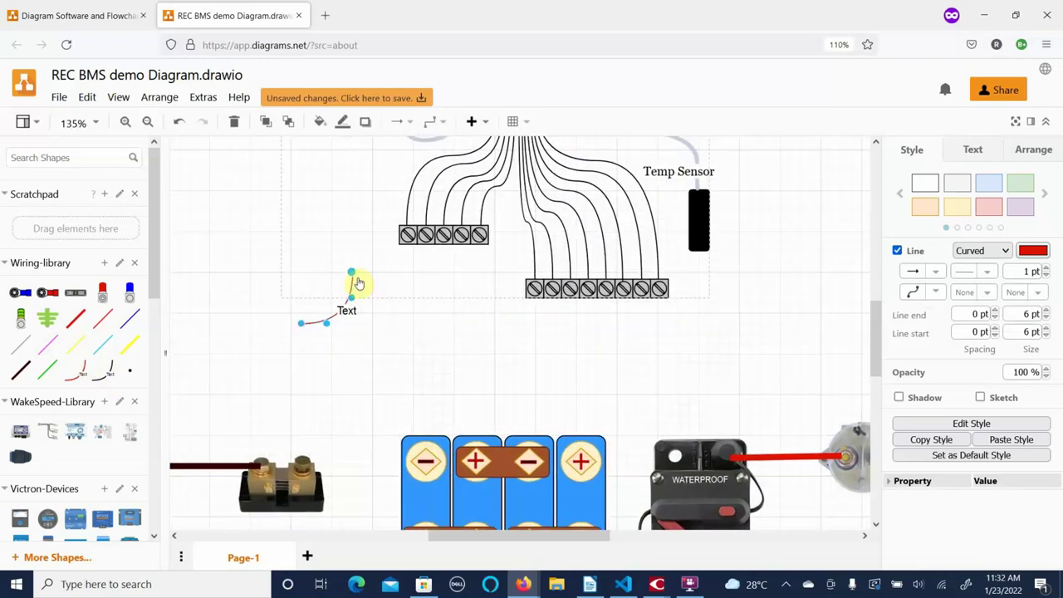
{"action": "left_click_drag", "start_coordinate": [351, 274], "coordinate": [407, 238]}
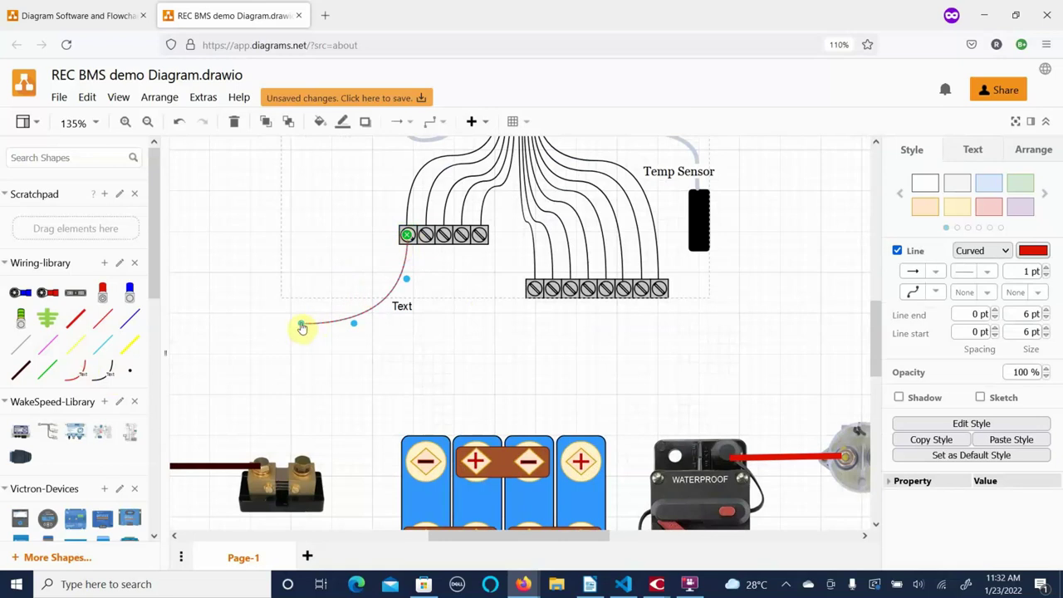
{"action": "left_click_drag", "start_coordinate": [303, 327], "coordinate": [425, 454]}
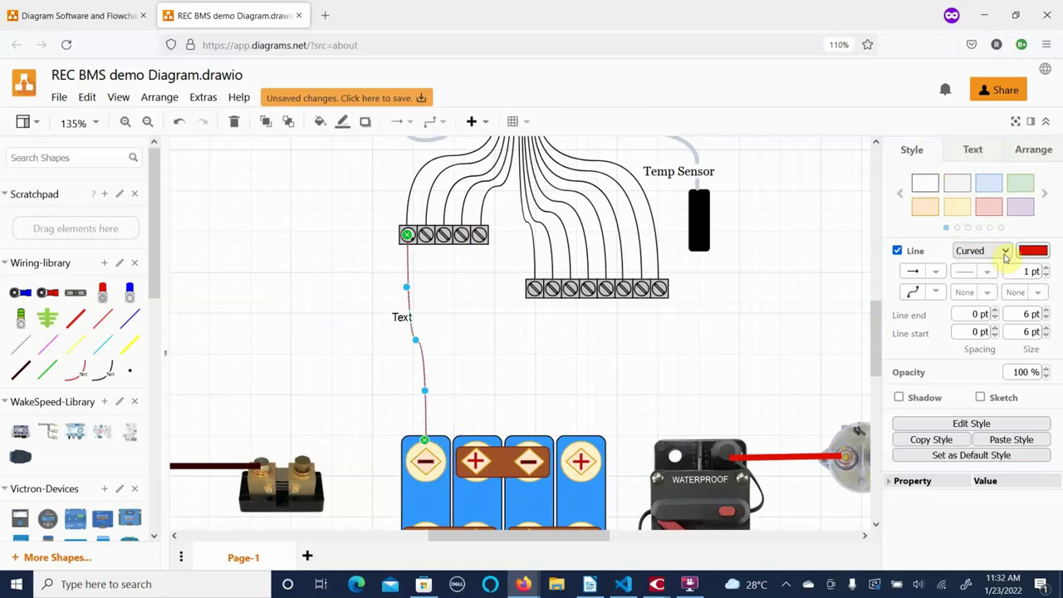
Change the line color of the curved wire between the five-screw terminal block and the first cell to black, 000000.
{"action": "left_click", "coordinate": [1030, 251]}
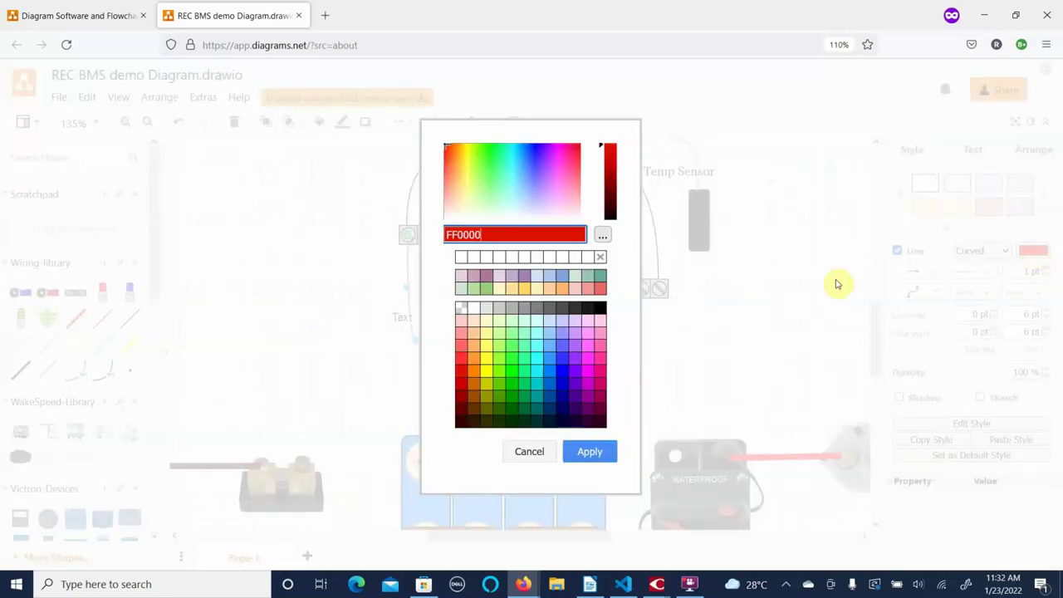
{"action": "left_click", "coordinate": [601, 308]}
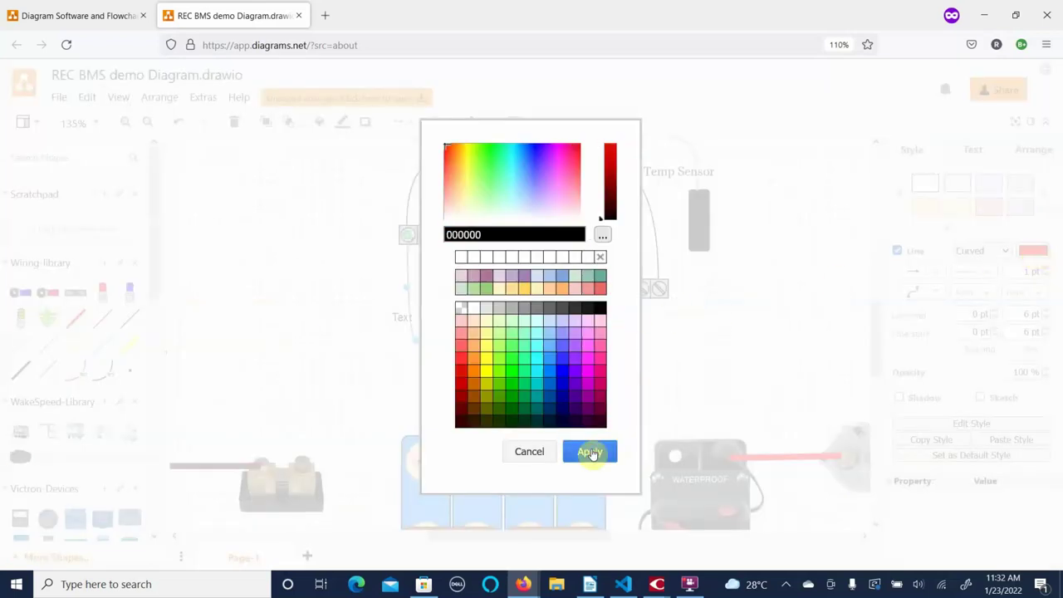
{"action": "left_click", "coordinate": [590, 451]}
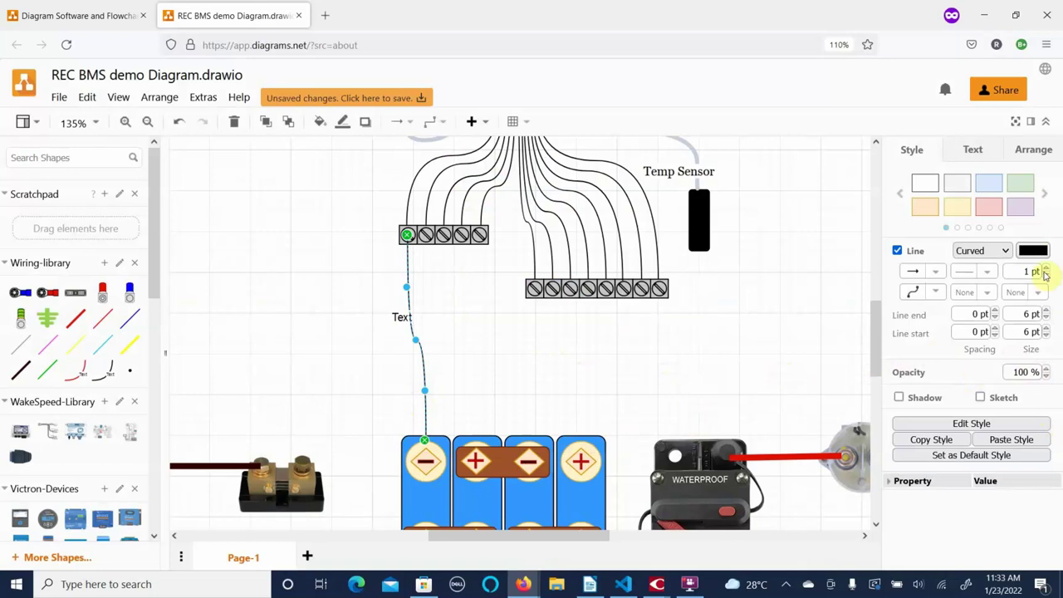
Try the Sharp line style on the black wire and return it to Curved.
{"action": "left_click", "coordinate": [992, 255]}
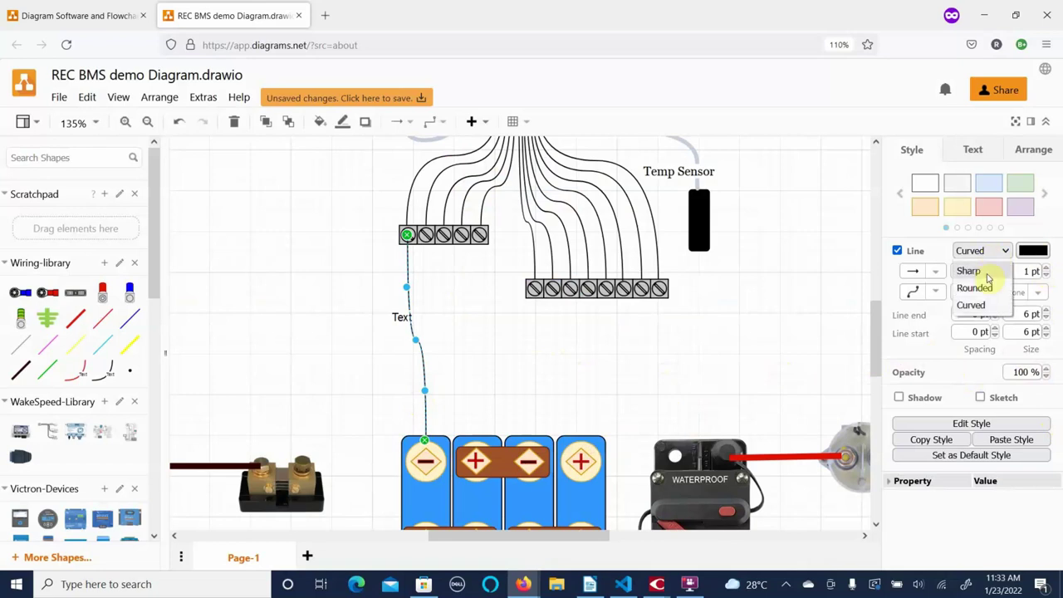
{"action": "left_click", "coordinate": [970, 272]}
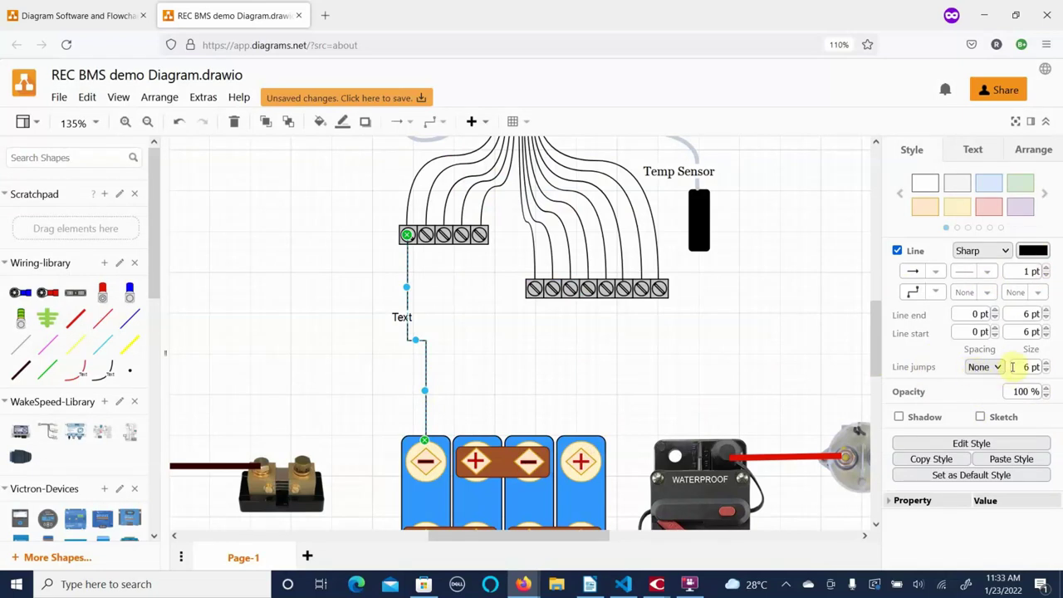
{"action": "left_click", "coordinate": [1006, 252]}
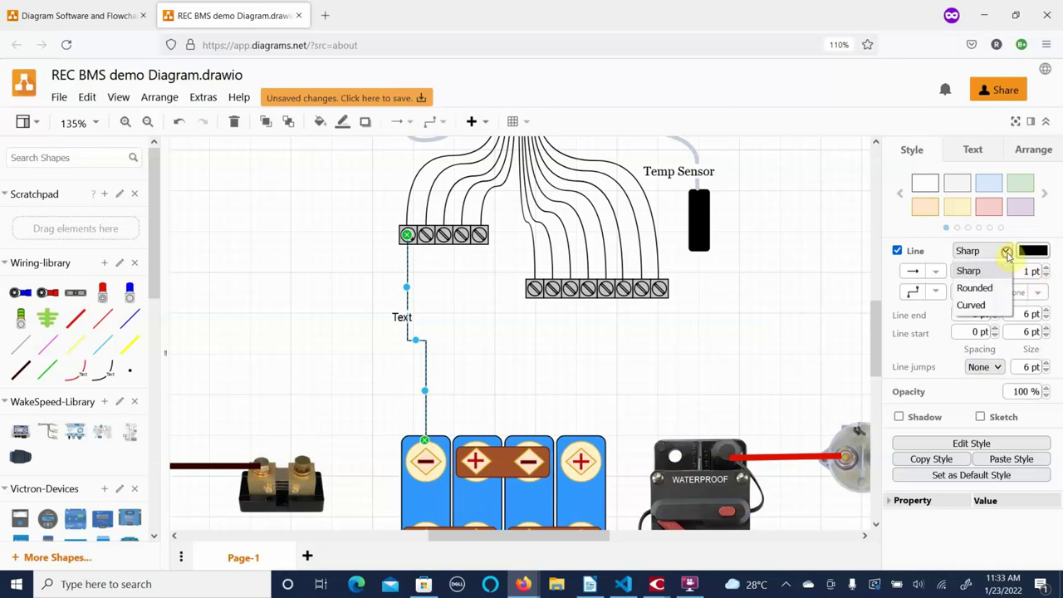
{"action": "left_click", "coordinate": [980, 304]}
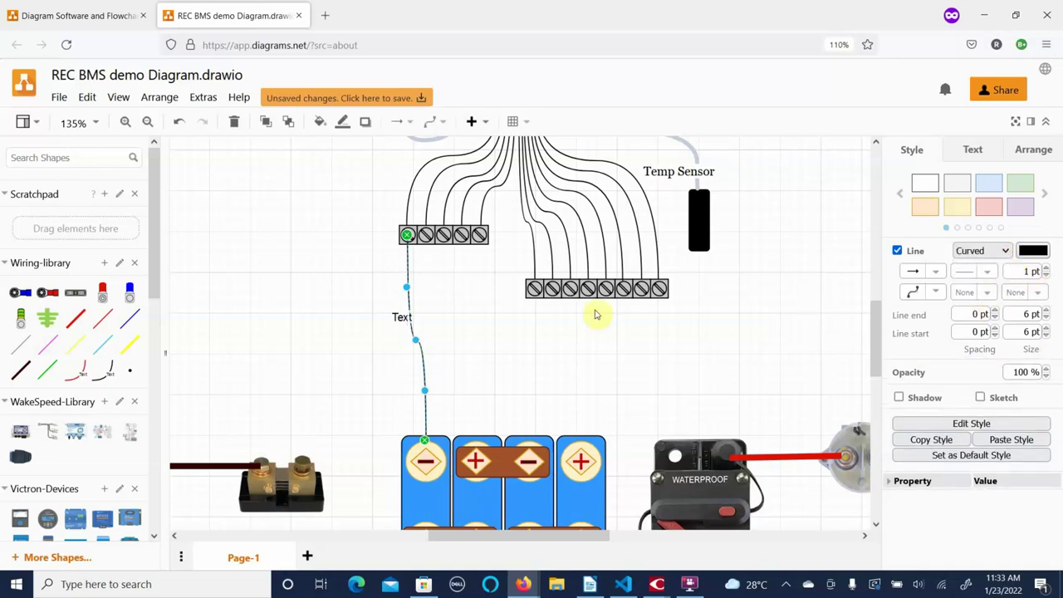
Bend the black curved wire into an S-shape that bulges left below the five-screw terminal block before reaching the first cell.
{"action": "left_click_drag", "start_coordinate": [413, 338], "coordinate": [346, 373]}
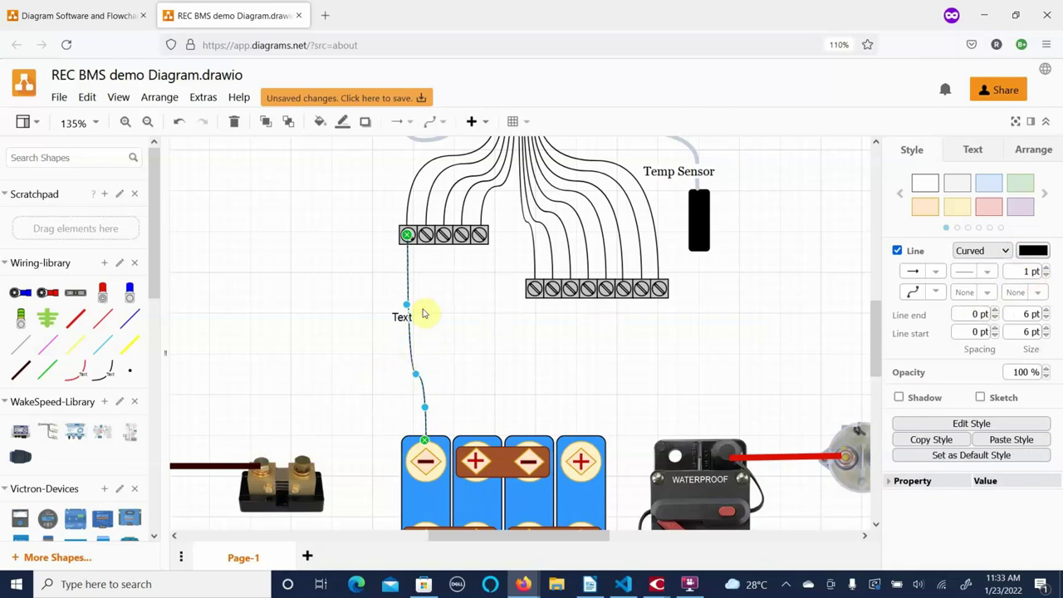
{"action": "left_click_drag", "start_coordinate": [406, 282], "coordinate": [344, 265]}
{"action": "double_click", "coordinate": [349, 352]}
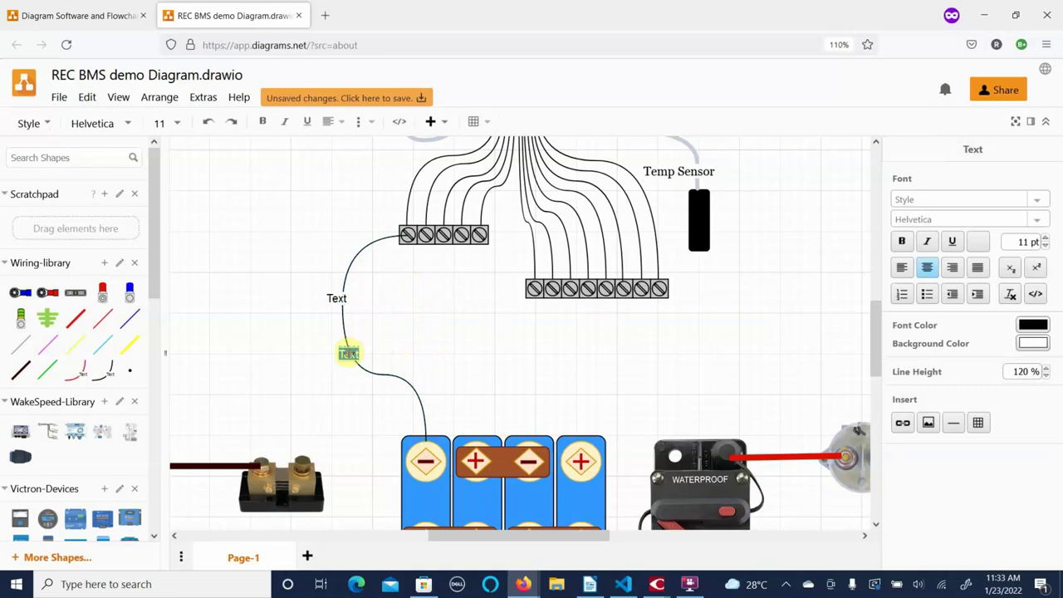
{"action": "left_click", "coordinate": [363, 371]}
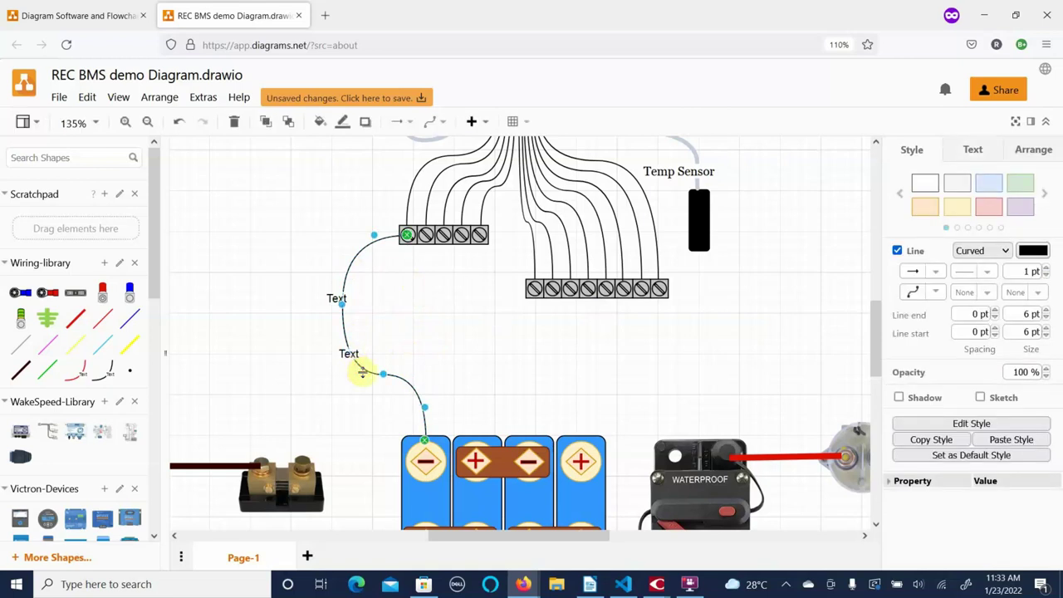
{"action": "left_click_drag", "start_coordinate": [381, 373], "coordinate": [428, 331]}
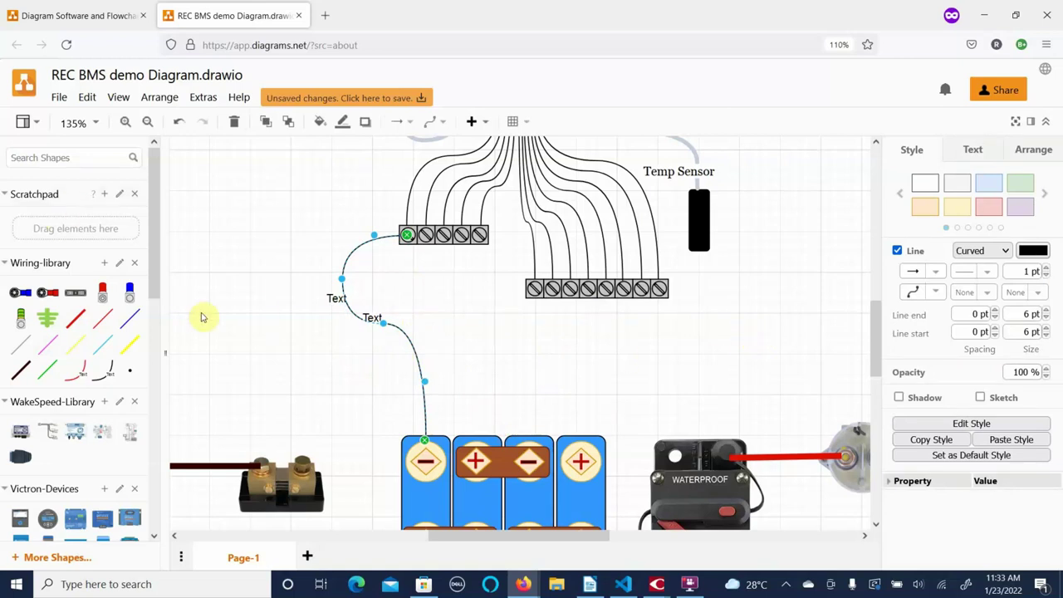
Connect the leftmost screw of the eight-screw terminal block to the second cell's upper positive terminal with a thin red + Wire.
{"action": "scroll", "coordinate": [261, 349], "scroll_direction": "up", "scroll_amount": 1}
{"action": "scroll", "coordinate": [302, 360], "scroll_direction": "down", "scroll_amount": 2}
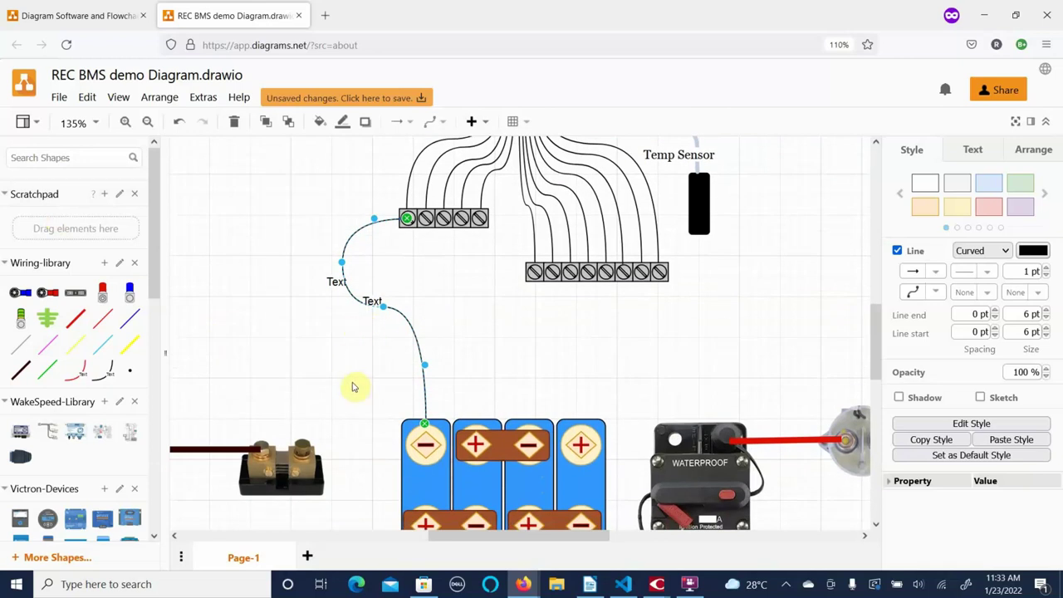
{"action": "scroll", "coordinate": [350, 392], "scroll_direction": "down", "scroll_amount": 3}
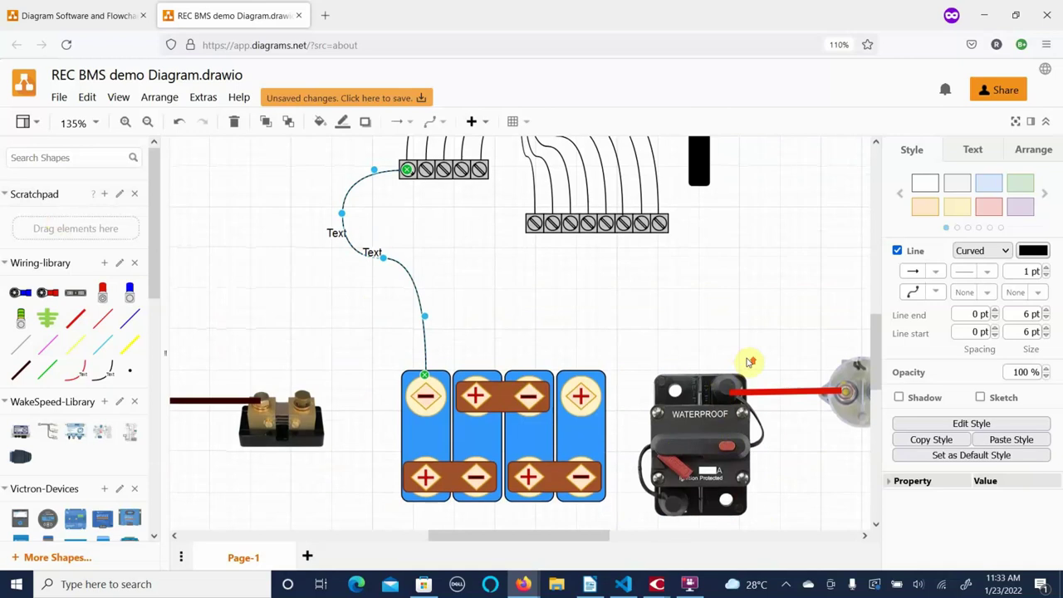
{"action": "scroll", "coordinate": [748, 361], "scroll_direction": "up", "scroll_amount": 2}
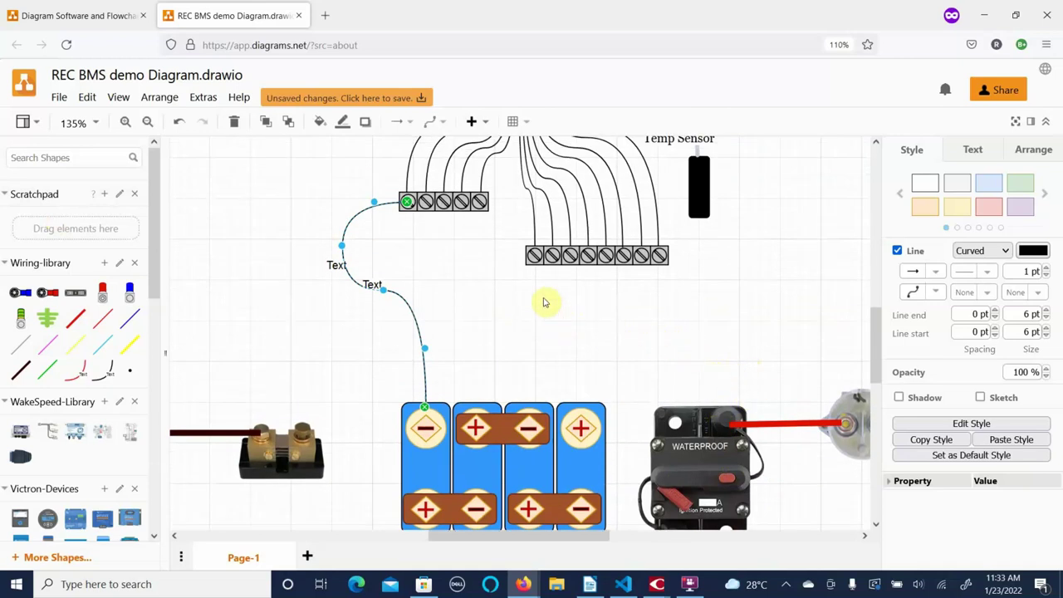
{"action": "mouse_move", "coordinate": [94, 323]}
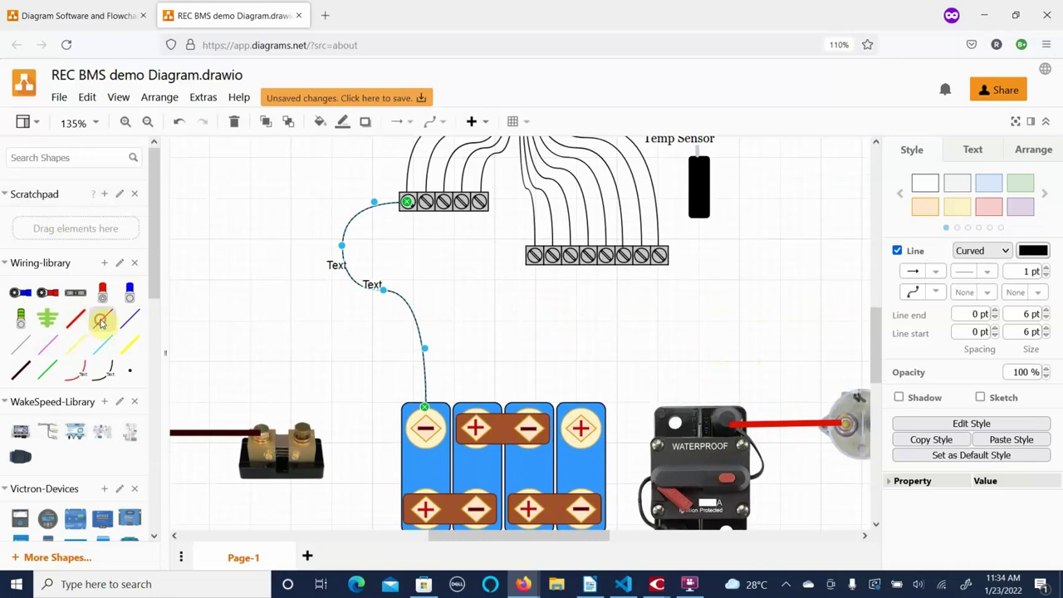
{"action": "left_click_drag", "start_coordinate": [94, 323], "coordinate": [521, 339]}
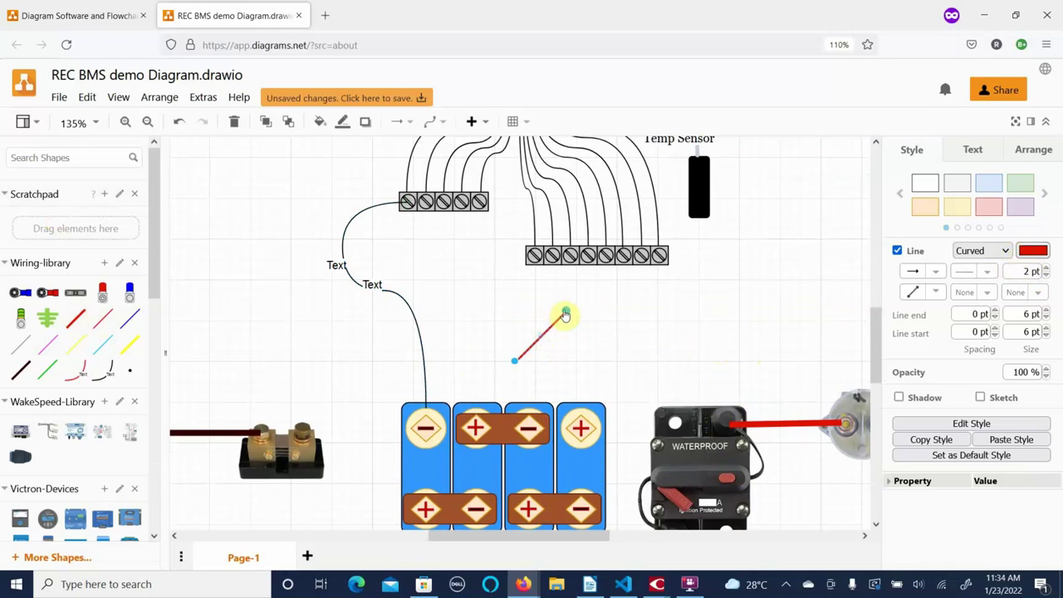
{"action": "left_click_drag", "start_coordinate": [564, 313], "coordinate": [534, 265]}
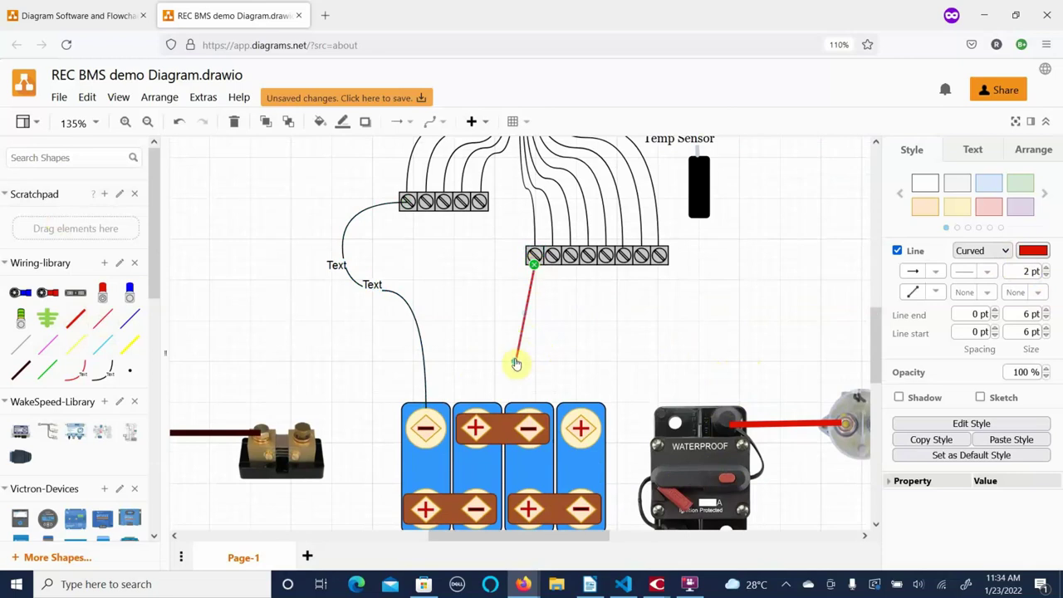
{"action": "left_click_drag", "start_coordinate": [515, 363], "coordinate": [475, 427]}
{"action": "left_click", "coordinate": [548, 370]}
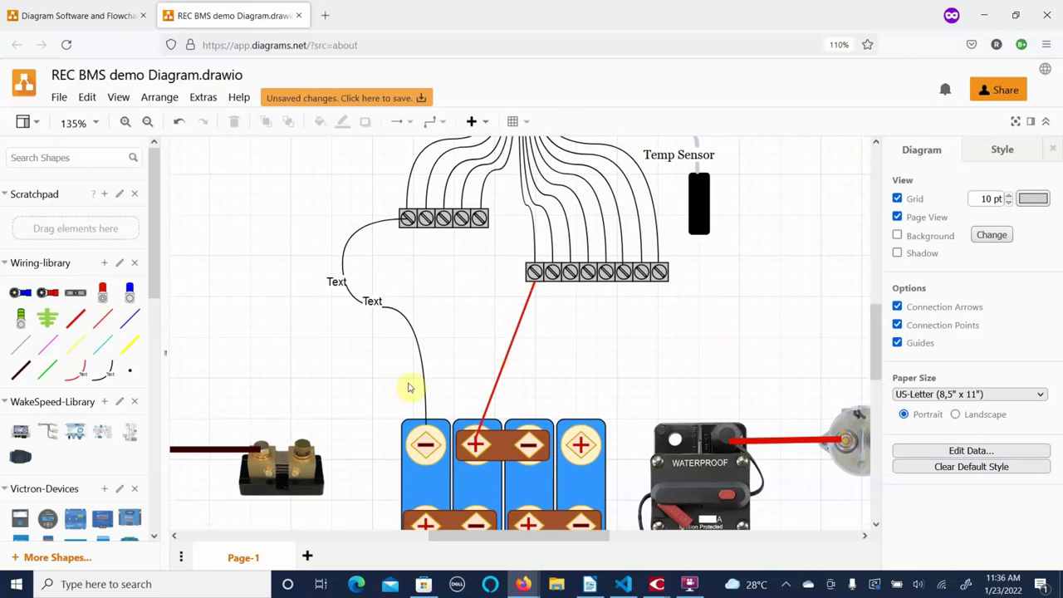
Connect the rightmost screw of the eight-screw block to the shunt's right terminal with a + Wire, and set its line jump size to 11 pt.
{"action": "mouse_move", "coordinate": [104, 321]}
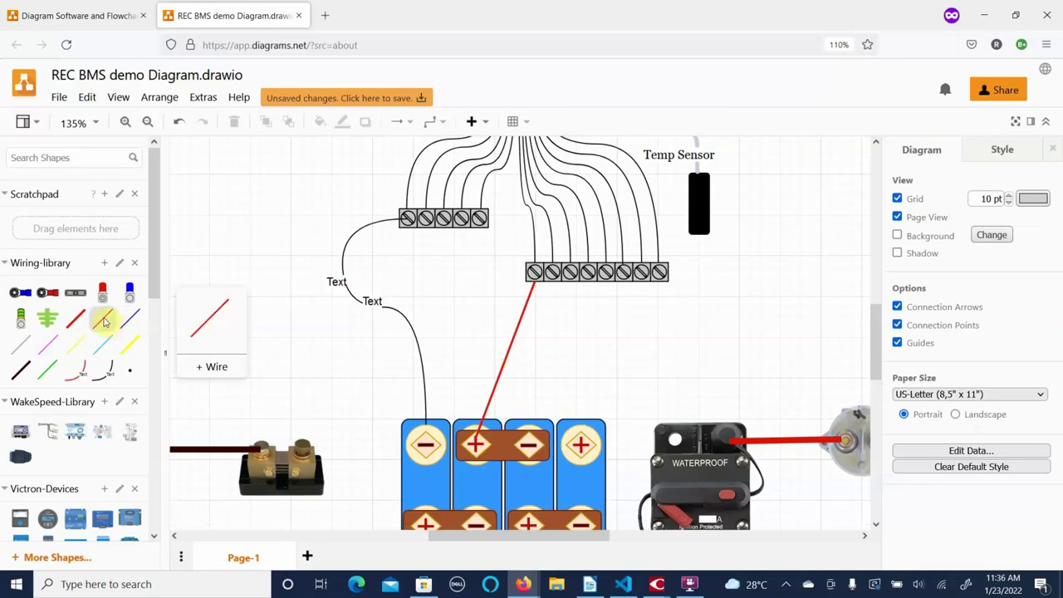
{"action": "left_click_drag", "start_coordinate": [104, 321], "coordinate": [615, 337]}
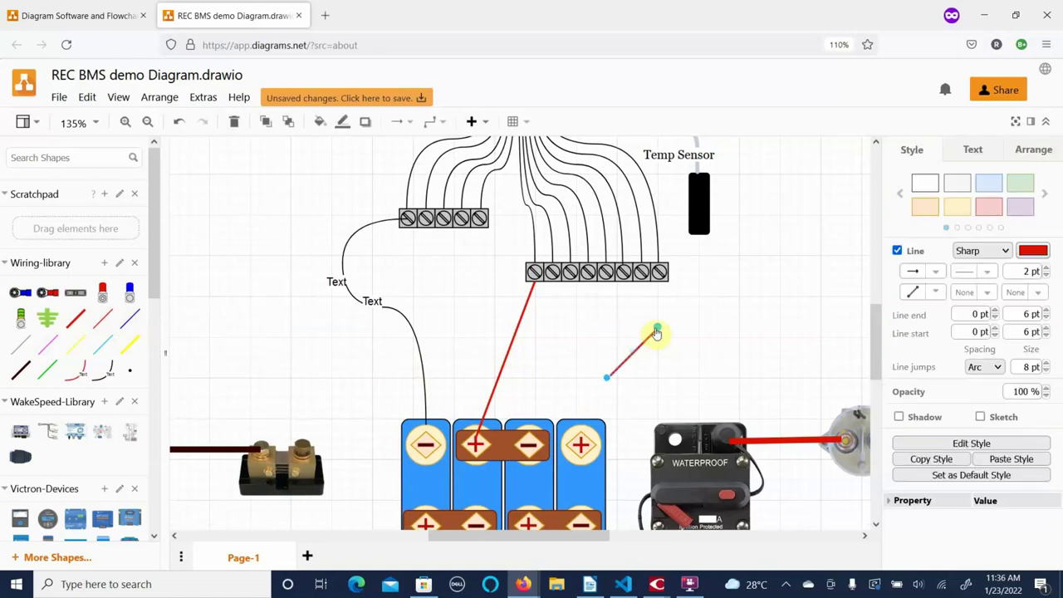
{"action": "left_click_drag", "start_coordinate": [655, 332], "coordinate": [656, 275]}
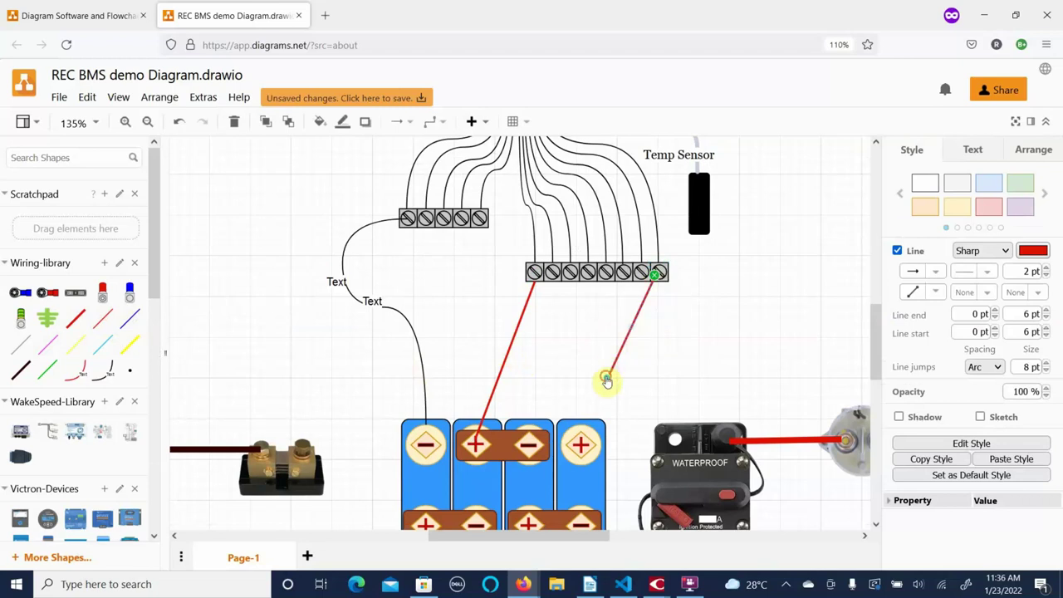
{"action": "left_click_drag", "start_coordinate": [606, 372], "coordinate": [300, 448]}
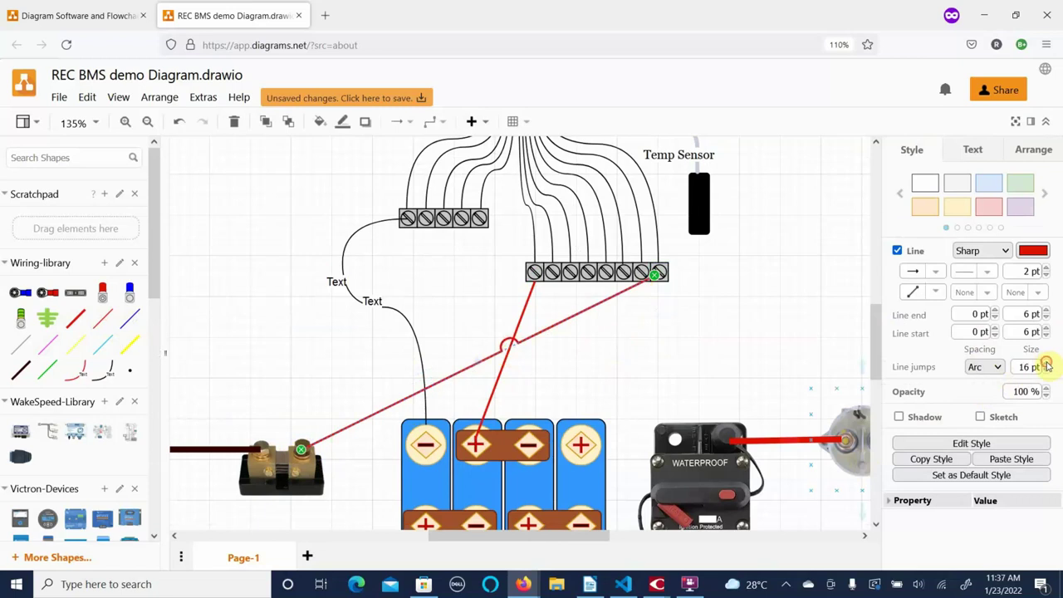
{"action": "left_click", "coordinate": [1047, 371]}
{"action": "left_click", "coordinate": [1047, 371]}
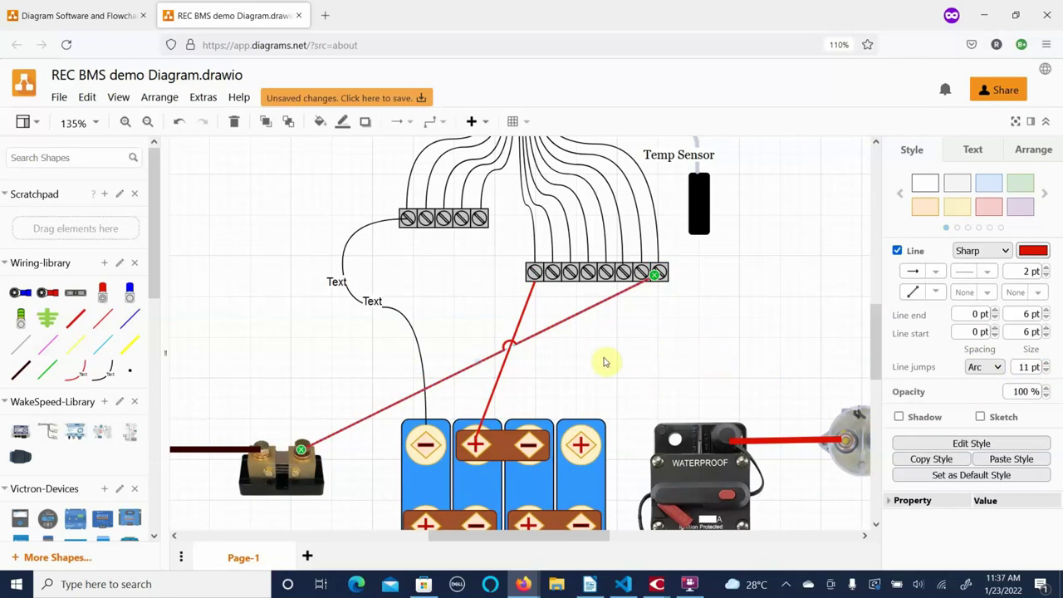
Delete both red wires running from the eight-screw terminal block to the shunt and the second cell.
{"action": "key", "text": "Delete"}
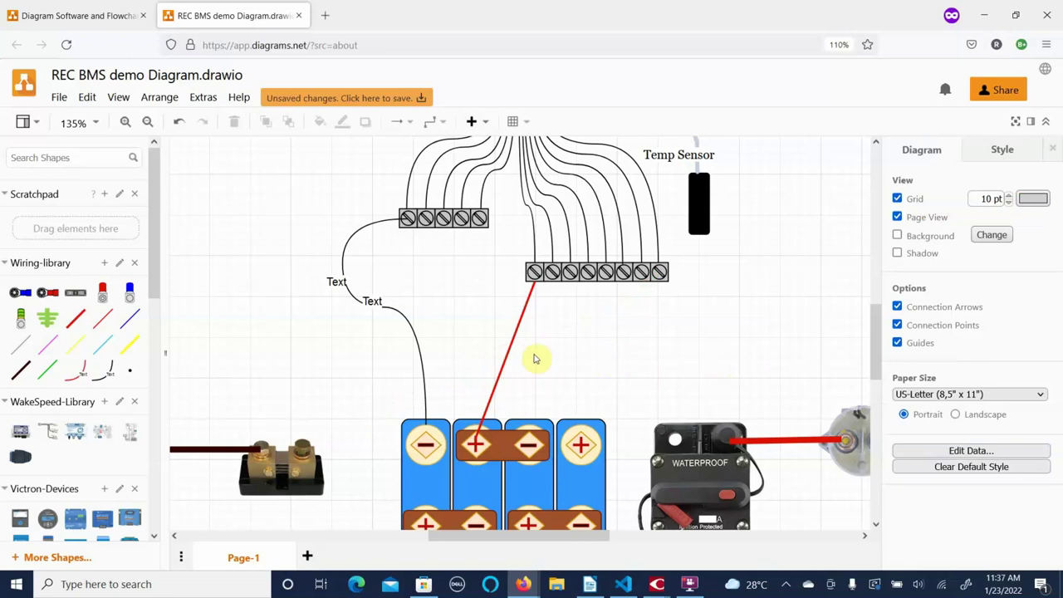
{"action": "left_click", "coordinate": [506, 349]}
{"action": "key", "text": "Delete"}
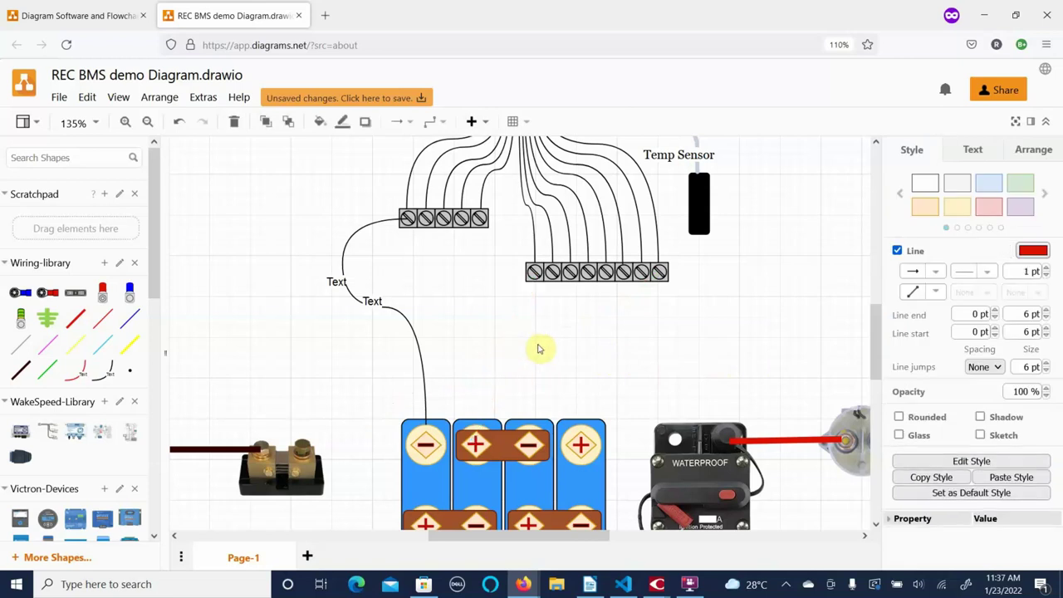
Examine how the battery pack is built by selecting its group, a single busbar and all its parts, and view their arrangement and grouping options.
{"action": "scroll", "coordinate": [670, 424], "scroll_direction": "down", "scroll_amount": 2}
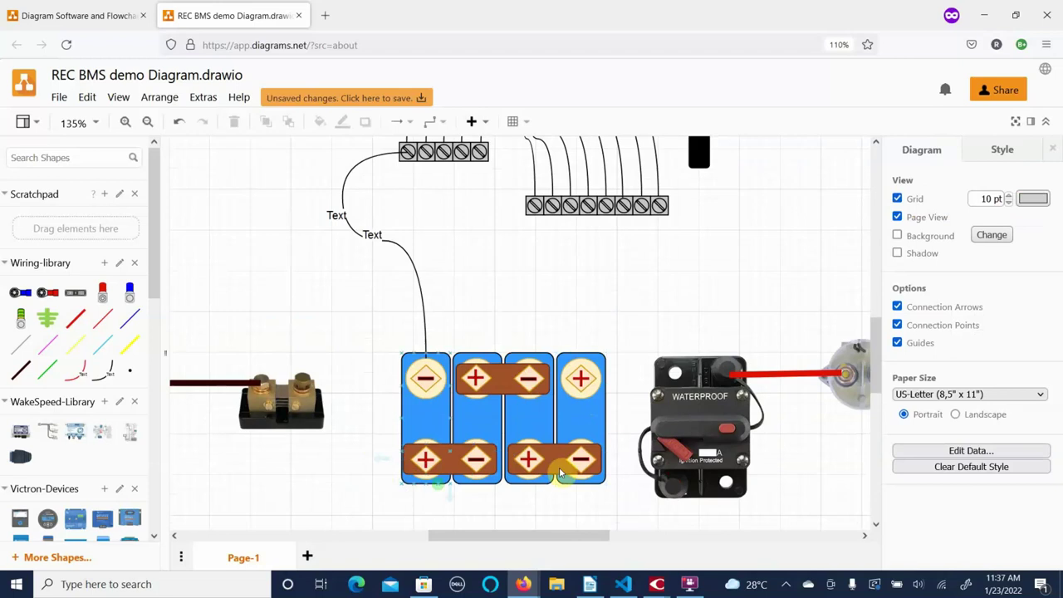
{"action": "scroll", "coordinate": [676, 328], "scroll_direction": "up", "scroll_amount": 3}
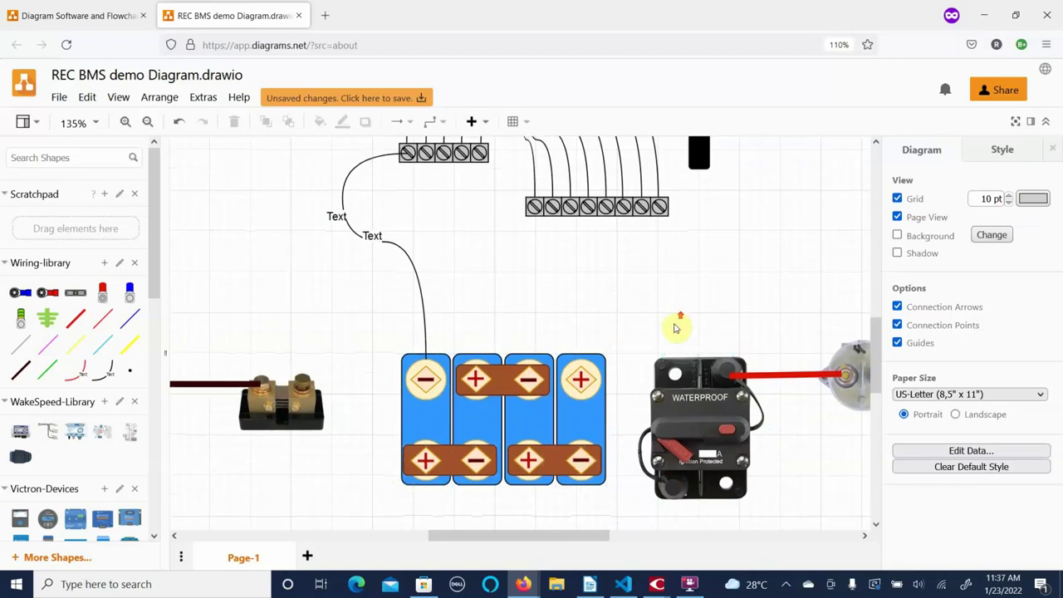
{"action": "scroll", "coordinate": [677, 341], "scroll_direction": "down", "scroll_amount": 2}
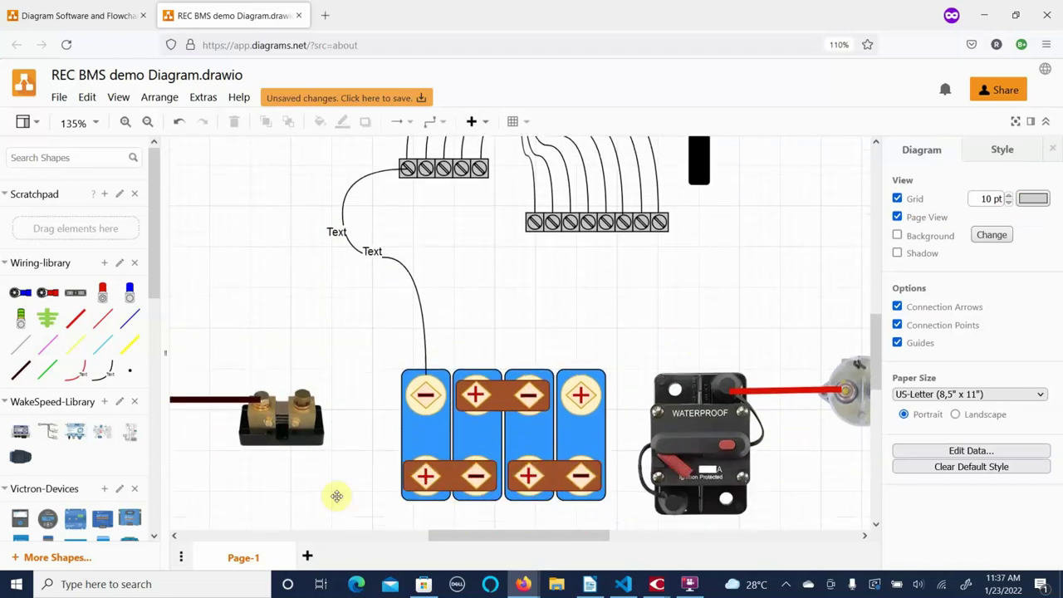
{"action": "scroll", "coordinate": [371, 515], "scroll_direction": "down", "scroll_amount": 2}
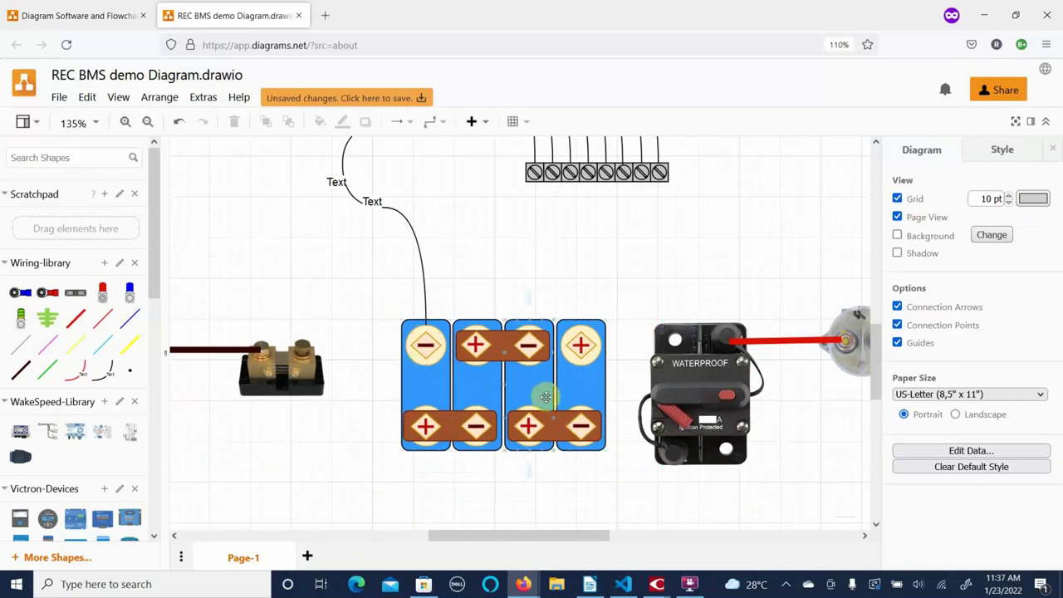
{"action": "left_click", "coordinate": [502, 343]}
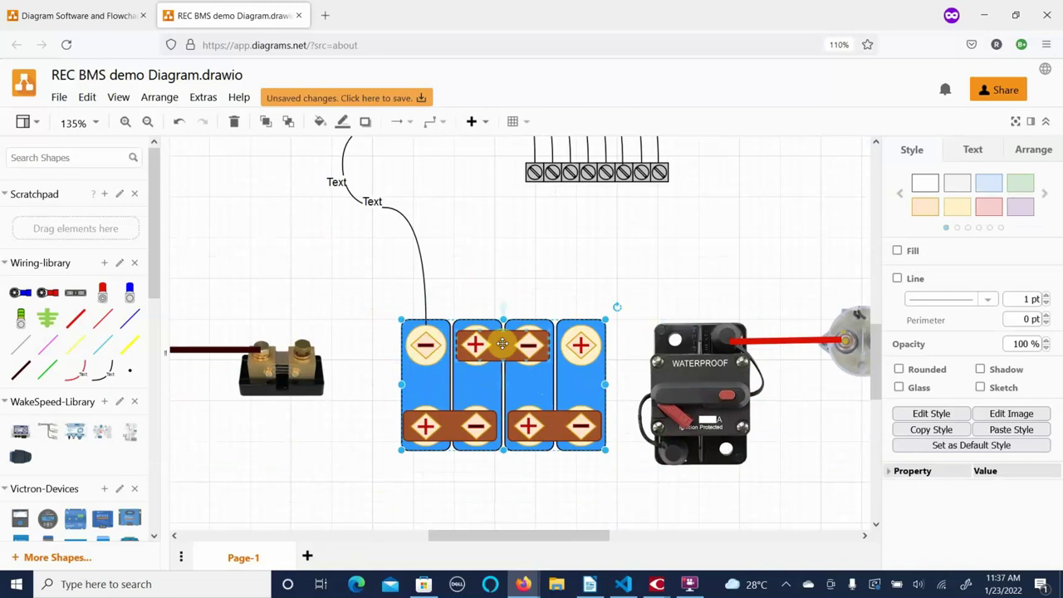
{"action": "left_click", "coordinate": [502, 343]}
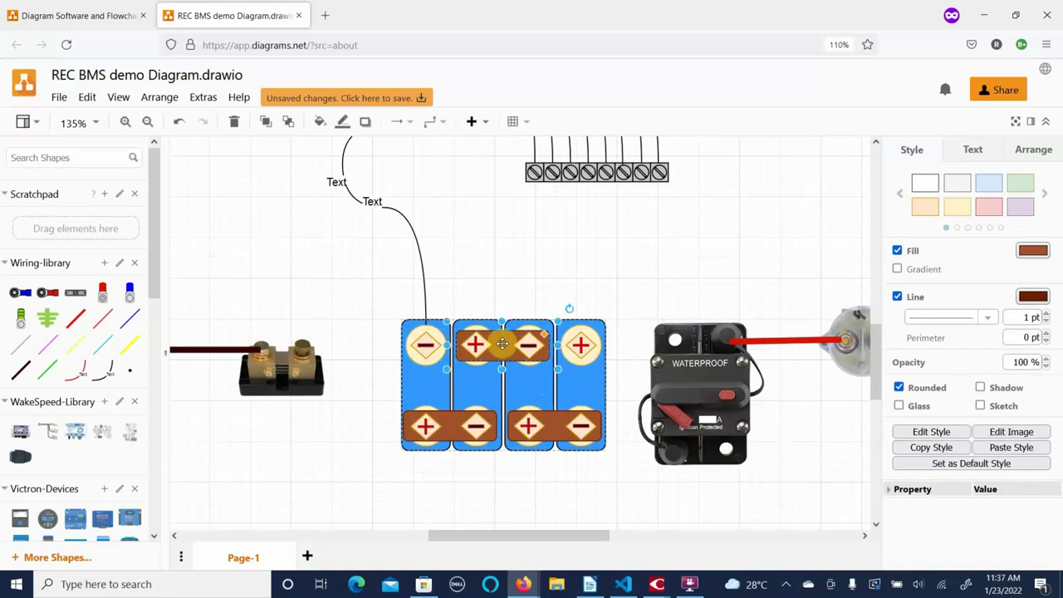
{"action": "left_click", "coordinate": [356, 463]}
{"action": "left_click_drag", "start_coordinate": [351, 273], "coordinate": [624, 496]}
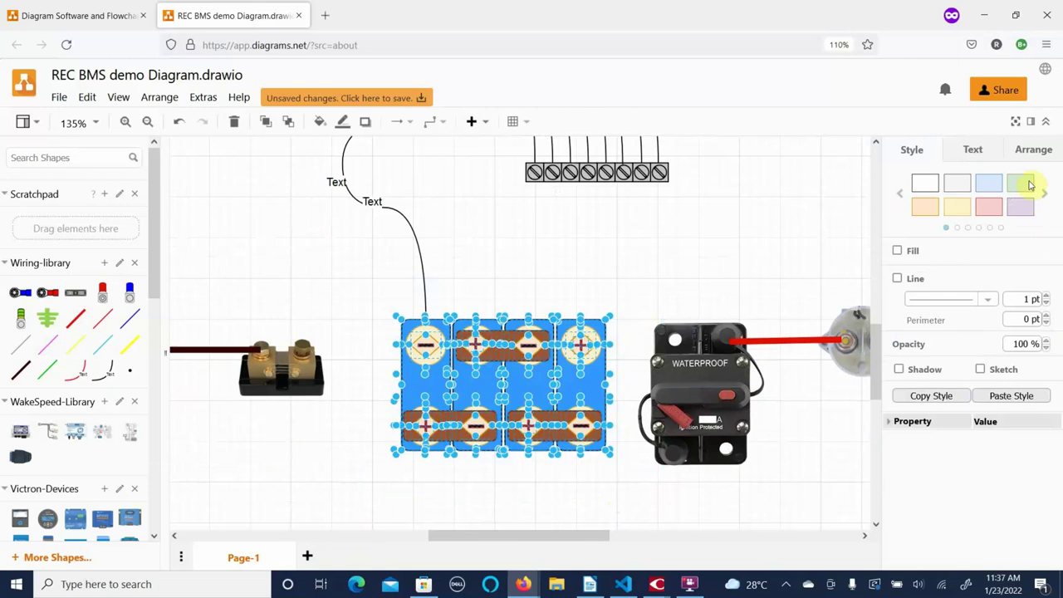
{"action": "left_click", "coordinate": [1035, 151]}
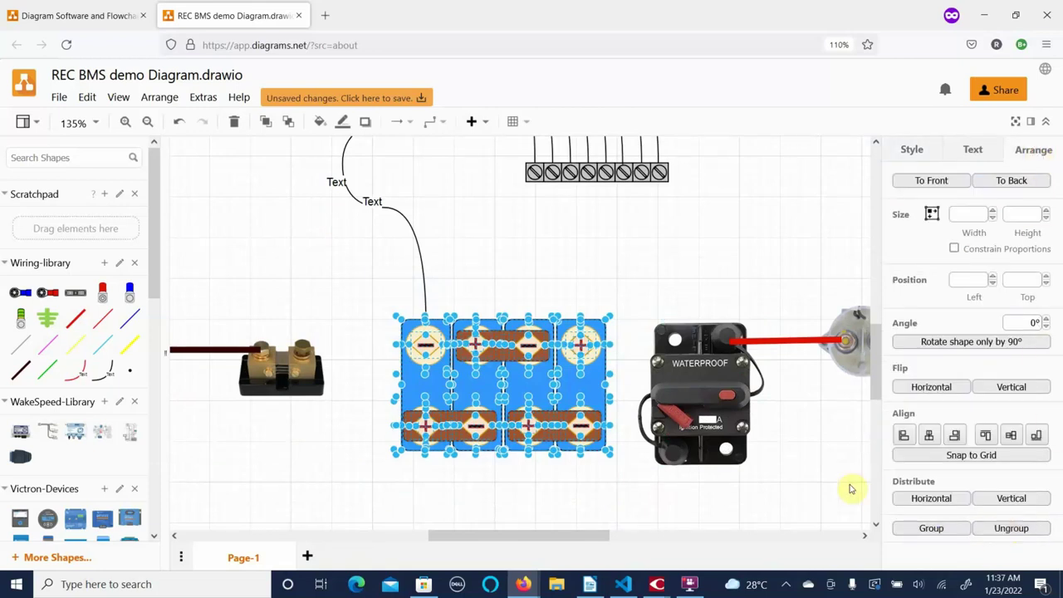
{"action": "left_click", "coordinate": [785, 459]}
{"action": "scroll", "coordinate": [283, 465], "scroll_direction": "down", "scroll_amount": 2}
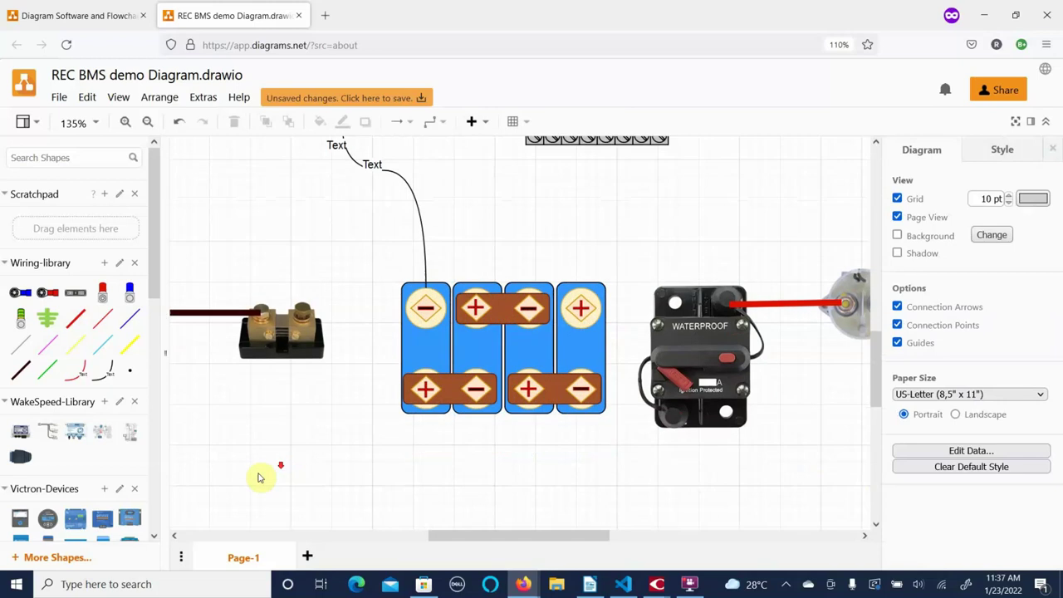
{"action": "scroll", "coordinate": [116, 475], "scroll_direction": "down", "scroll_amount": 5}
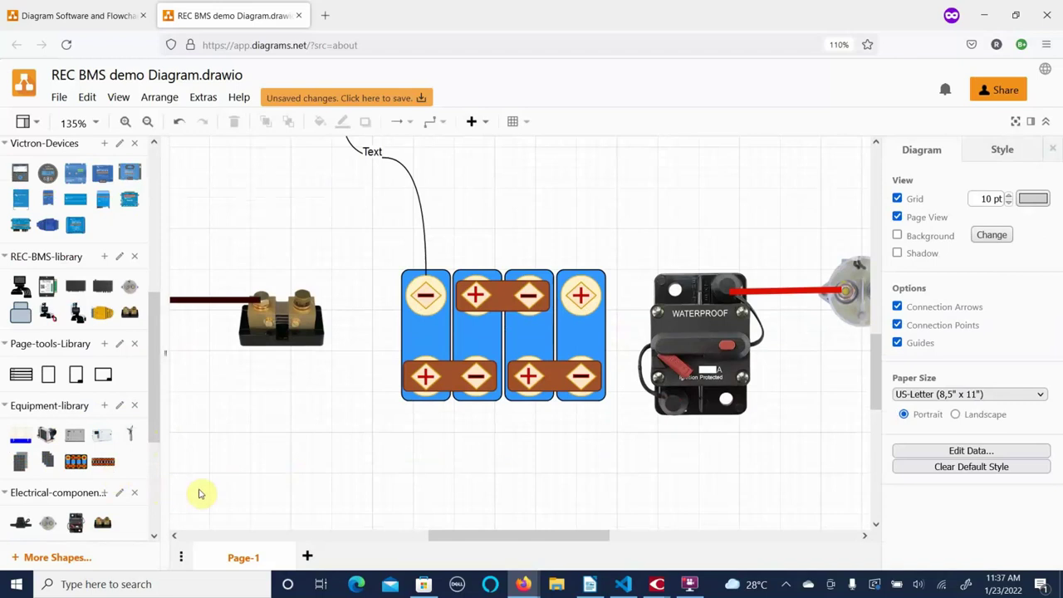
Place the in-line fuse holder from the Electrical-components library at the title block's upper edge, below the circuit breaker.
{"action": "left_click_drag", "start_coordinate": [152, 427], "coordinate": [151, 470]}
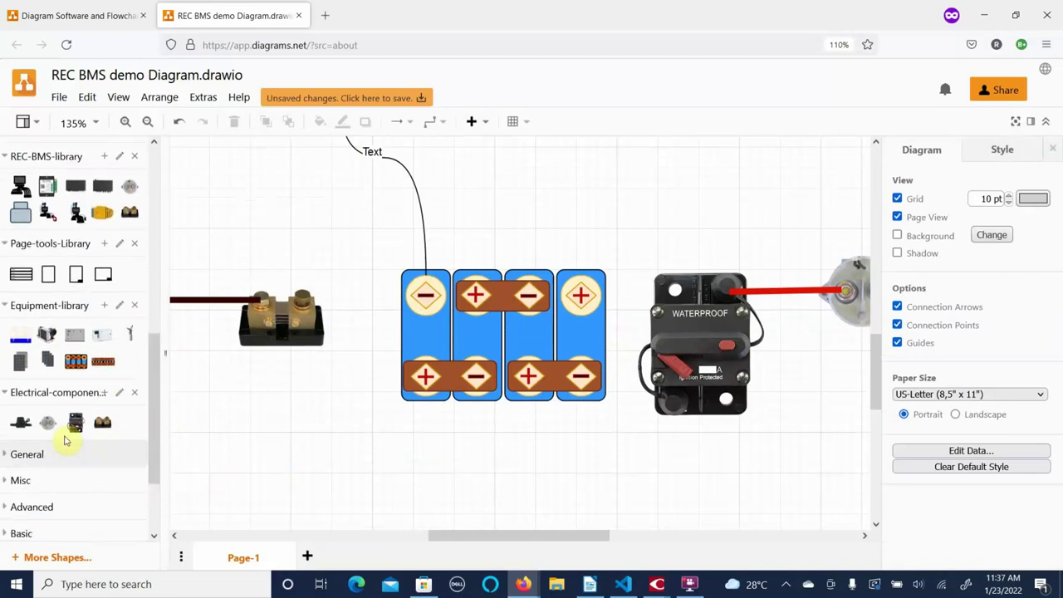
{"action": "left_click_drag", "start_coordinate": [22, 421], "coordinate": [734, 481]}
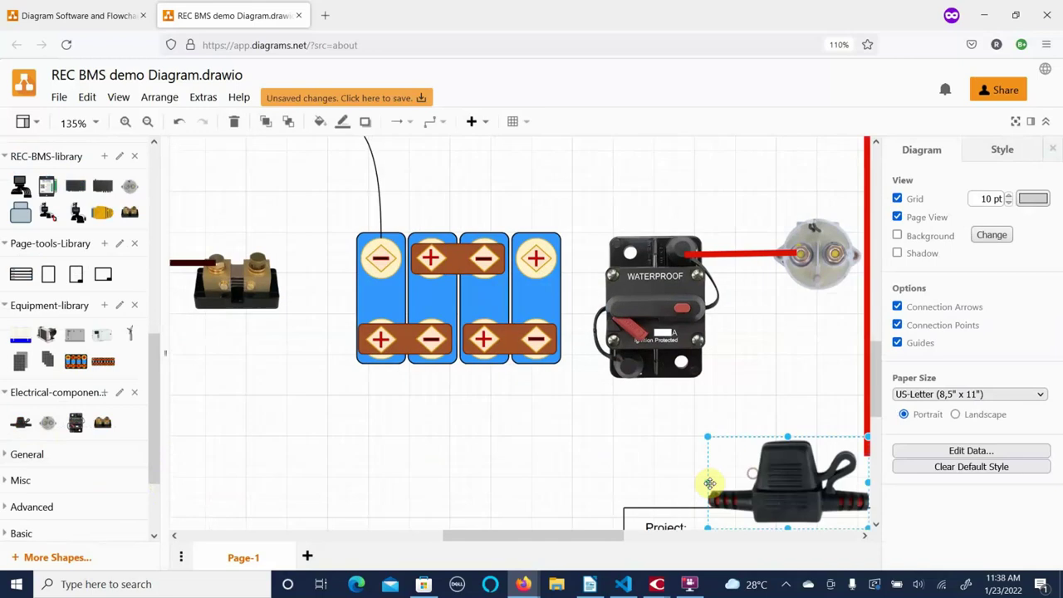
{"action": "scroll", "coordinate": [615, 415], "scroll_direction": "down", "scroll_amount": 2}
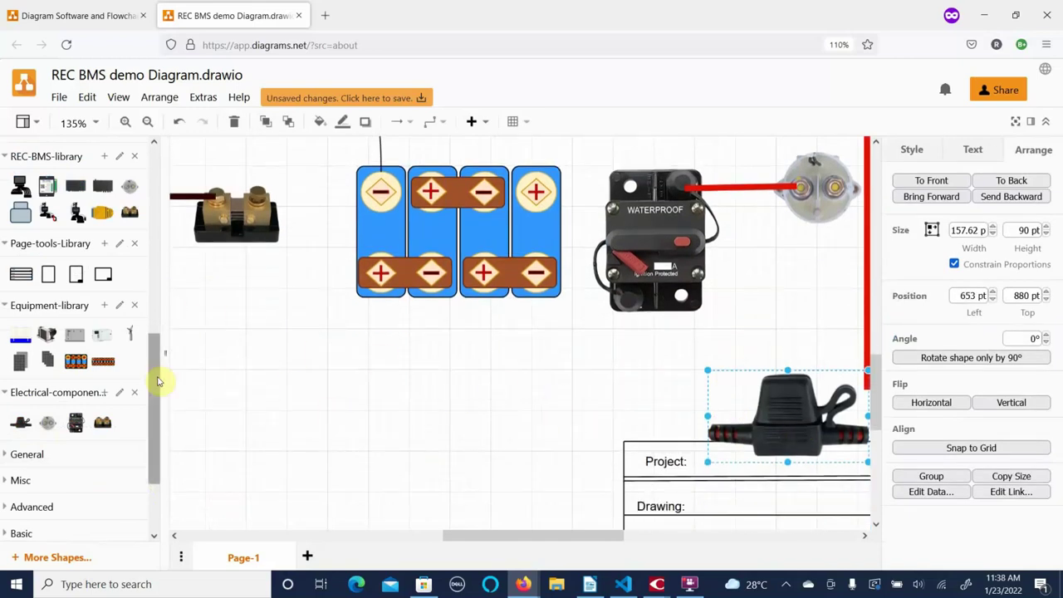
Add a thick red wire from the Wiring-library, running from the fuse holder's left lead leftward to the empty area below the battery pack.
{"action": "left_click_drag", "start_coordinate": [152, 391], "coordinate": [112, 237]}
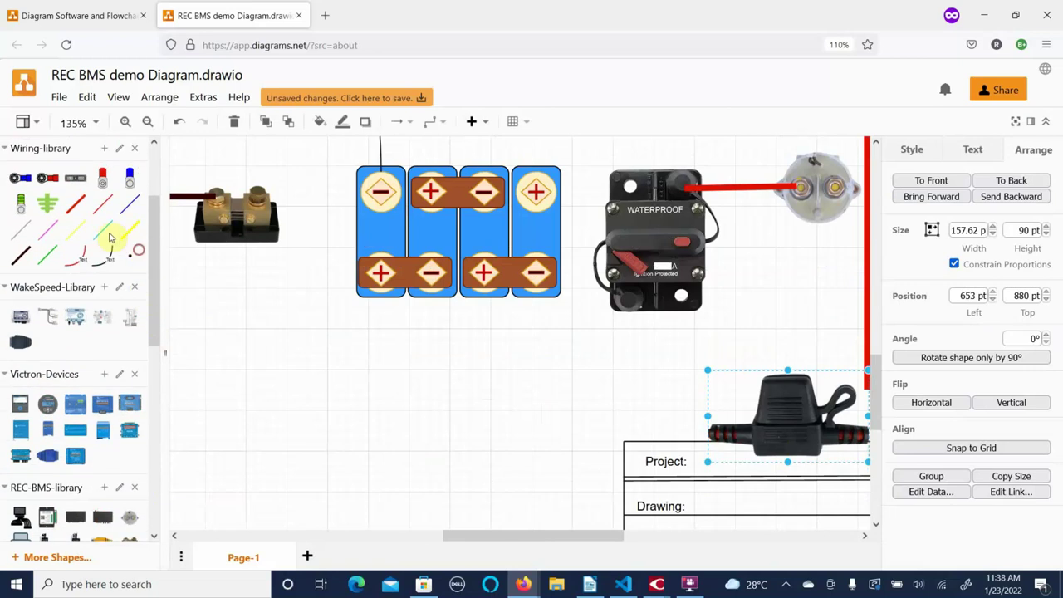
{"action": "left_click", "coordinate": [73, 204]}
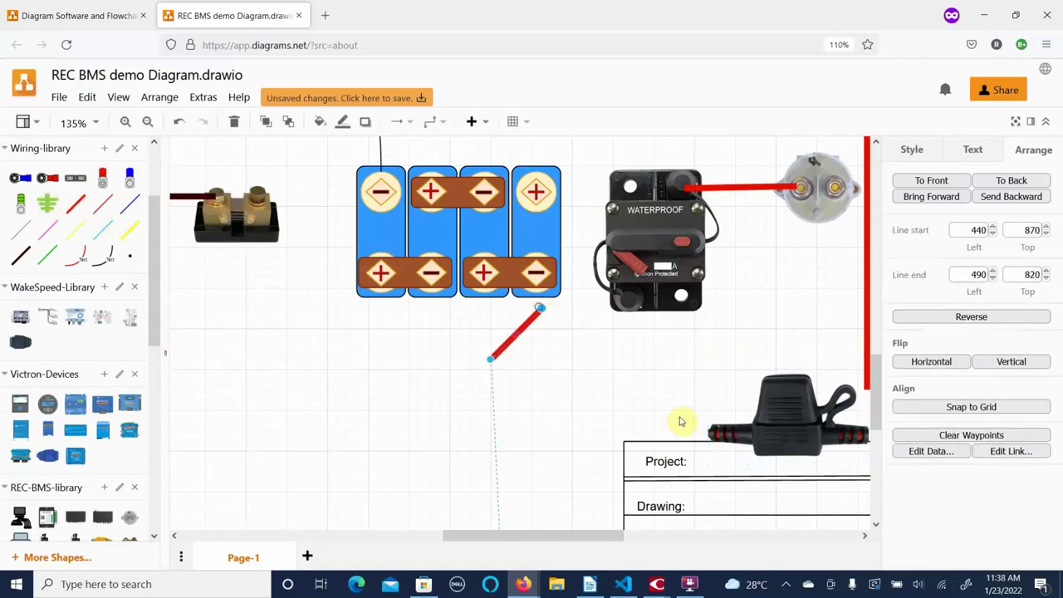
{"action": "left_click_drag", "start_coordinate": [688, 431], "coordinate": [723, 433]}
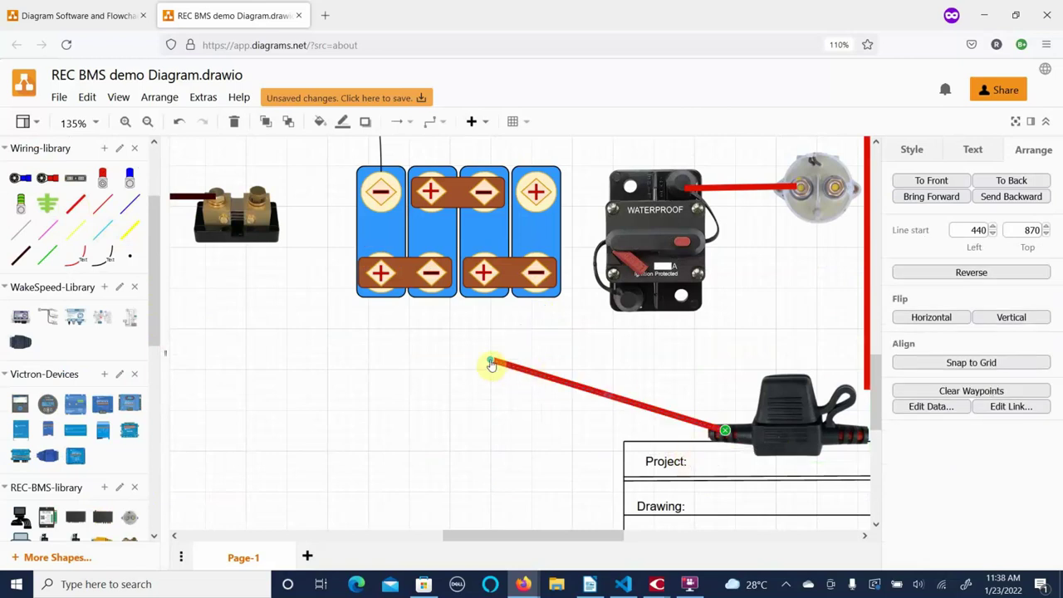
{"action": "left_click_drag", "start_coordinate": [490, 363], "coordinate": [380, 422]}
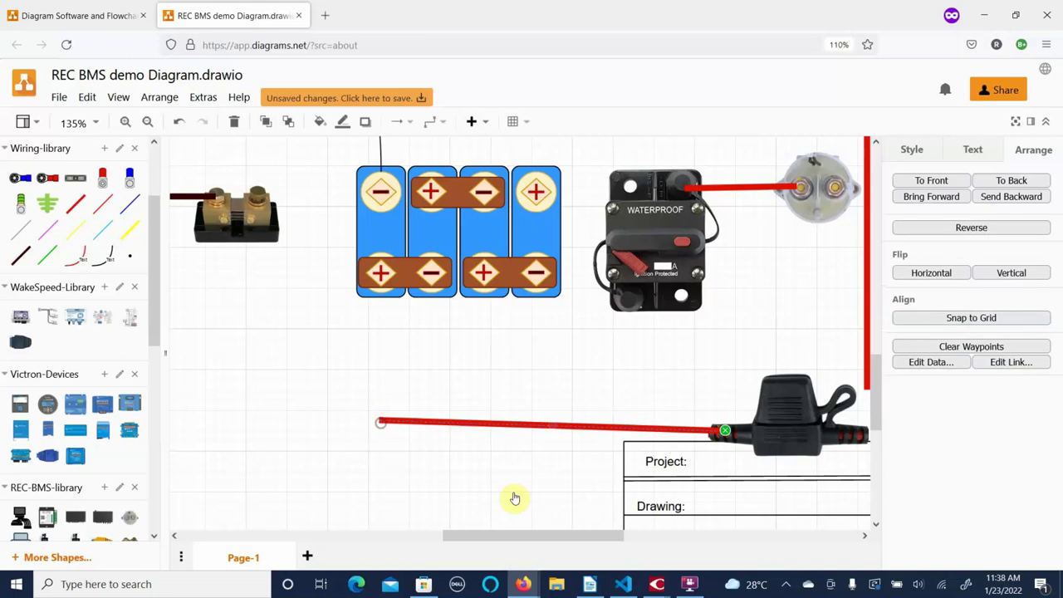
{"action": "left_click", "coordinate": [683, 410]}
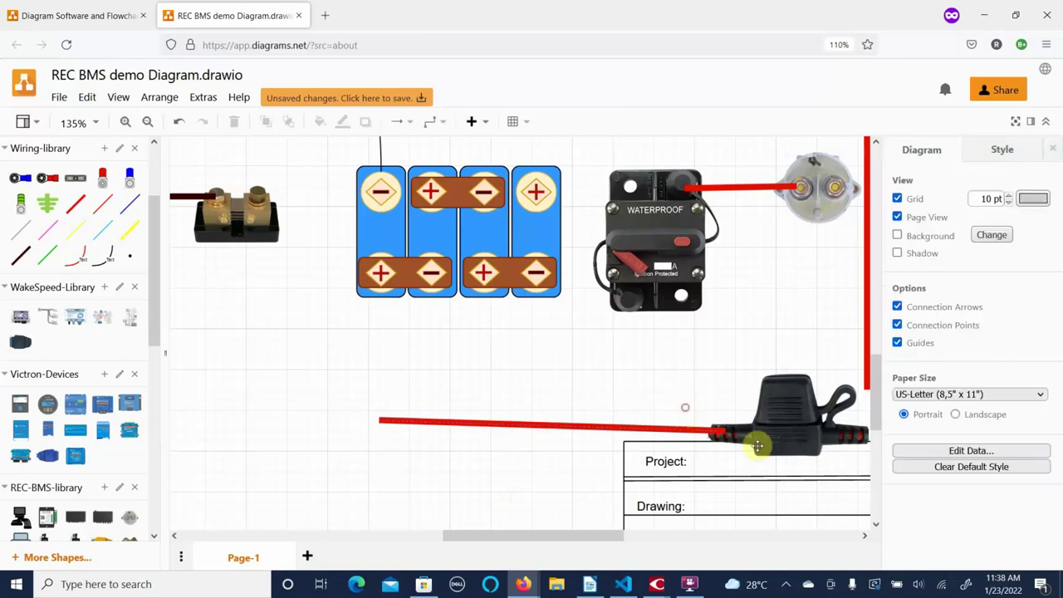
Bring the fuse holder to the front so that it covers the end of the red wire.
{"action": "left_click", "coordinate": [784, 431]}
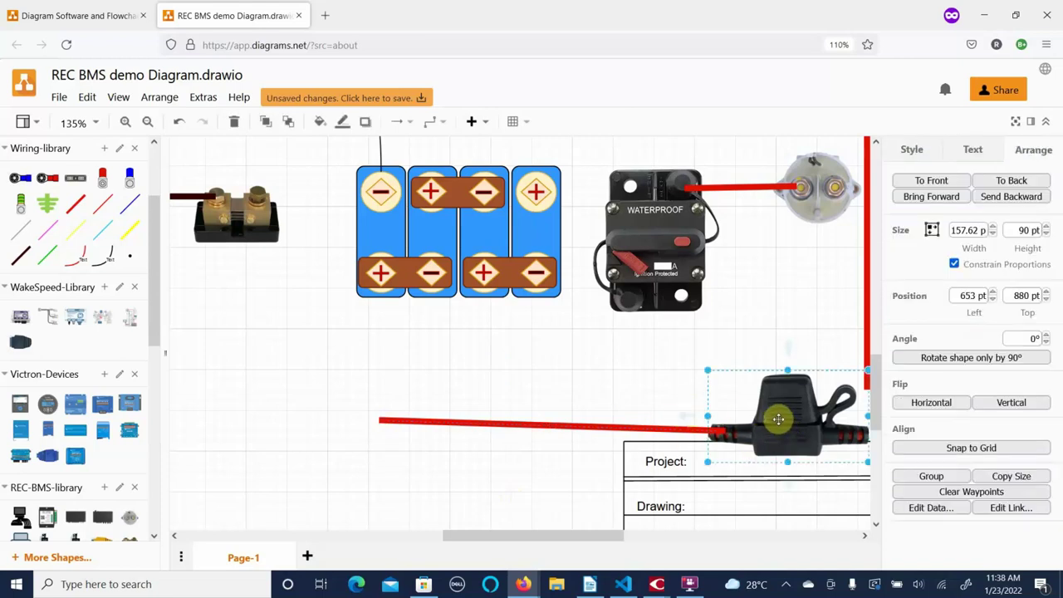
{"action": "right_click", "coordinate": [778, 419]}
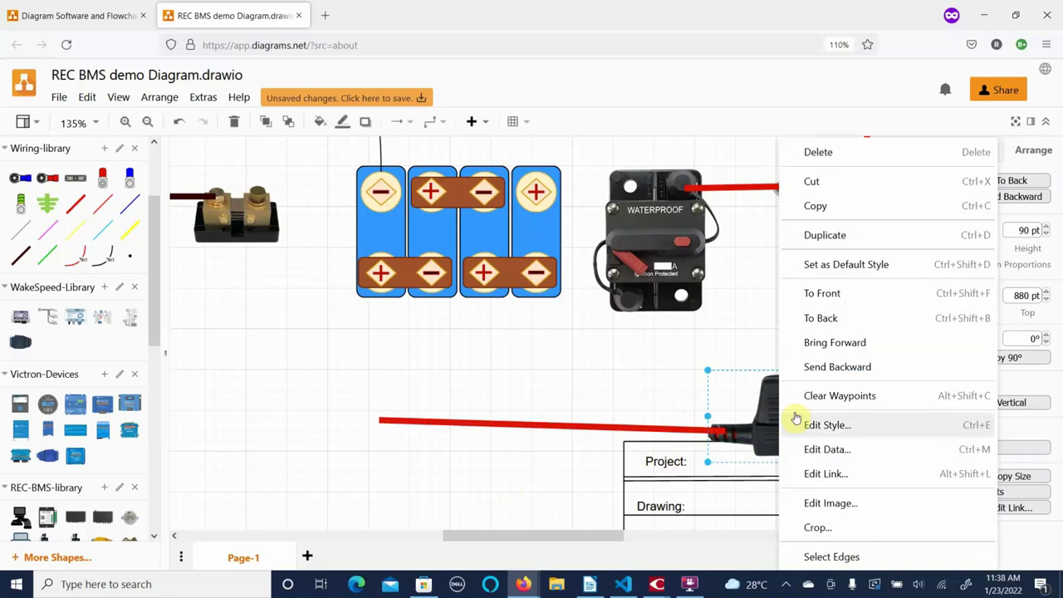
{"action": "left_click", "coordinate": [833, 293]}
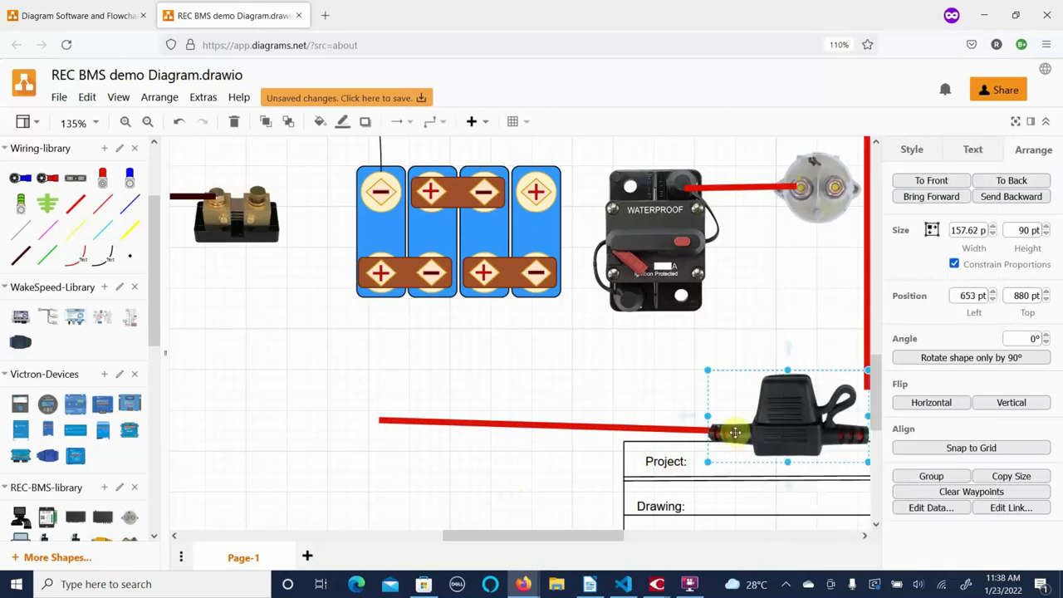
{"action": "right_click", "coordinate": [759, 415]}
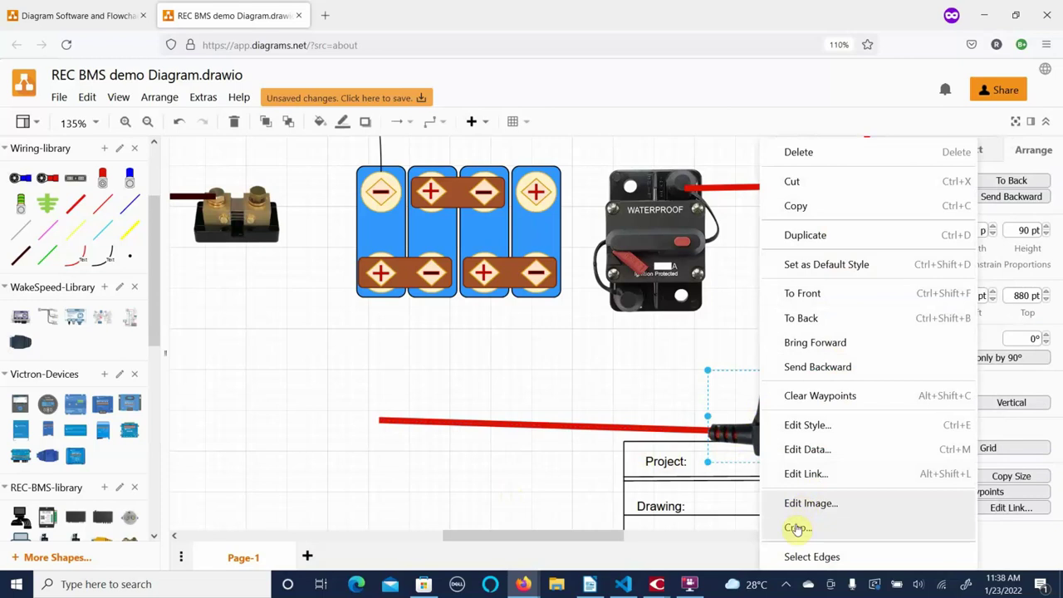
{"action": "left_click", "coordinate": [488, 460]}
{"action": "left_click", "coordinate": [488, 457]}
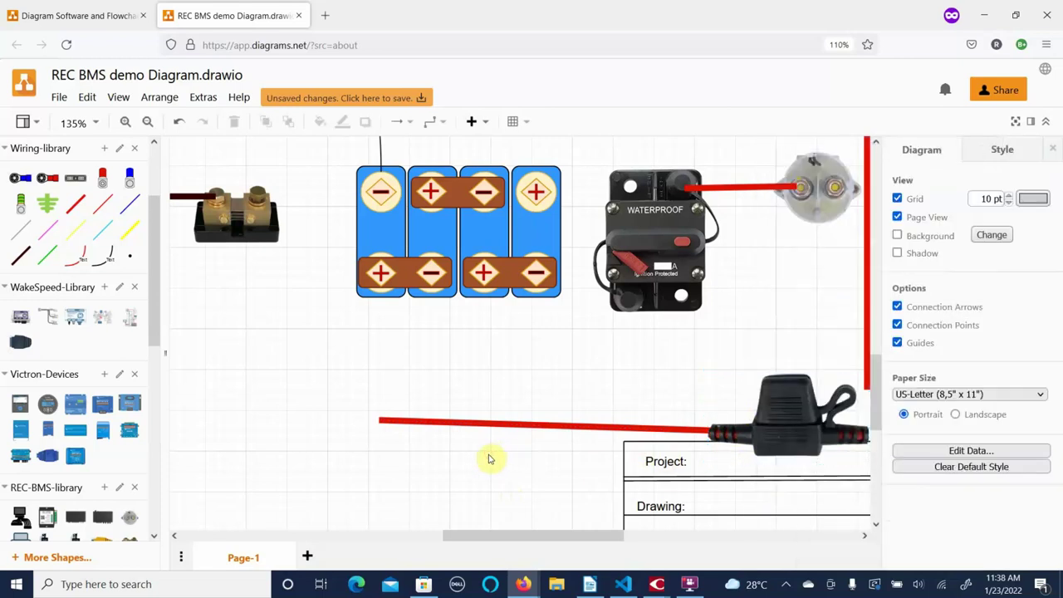
Insert a 120 × 60 pt rectangle and move it to the blank area right of the REC Active BMS, at 600 pt left, 180 pt top.
{"action": "scroll", "coordinate": [524, 444], "scroll_direction": "down", "scroll_amount": 2}
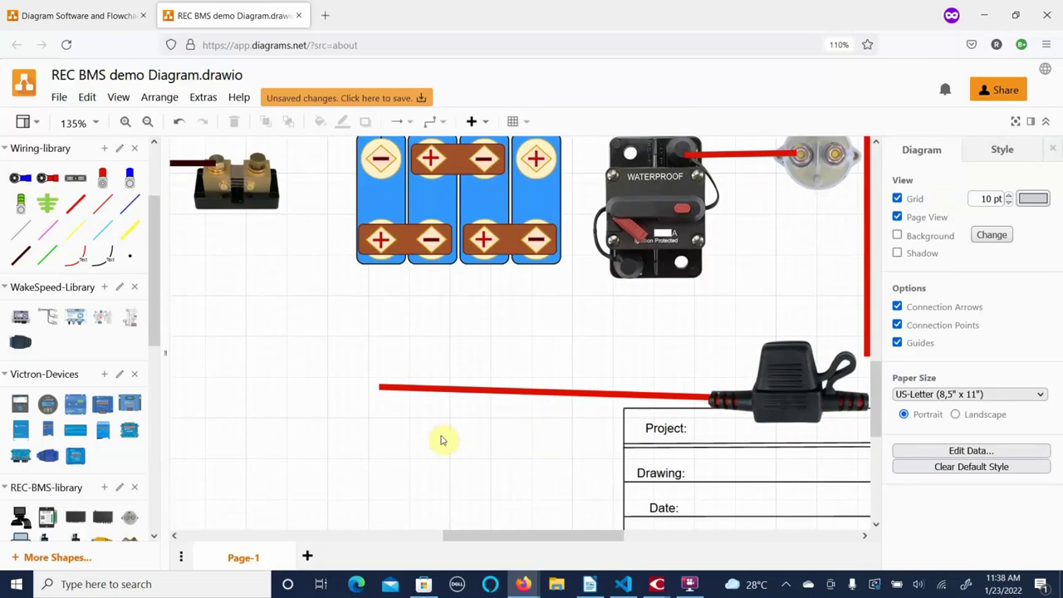
{"action": "scroll", "coordinate": [442, 435], "scroll_direction": "down", "scroll_amount": 5}
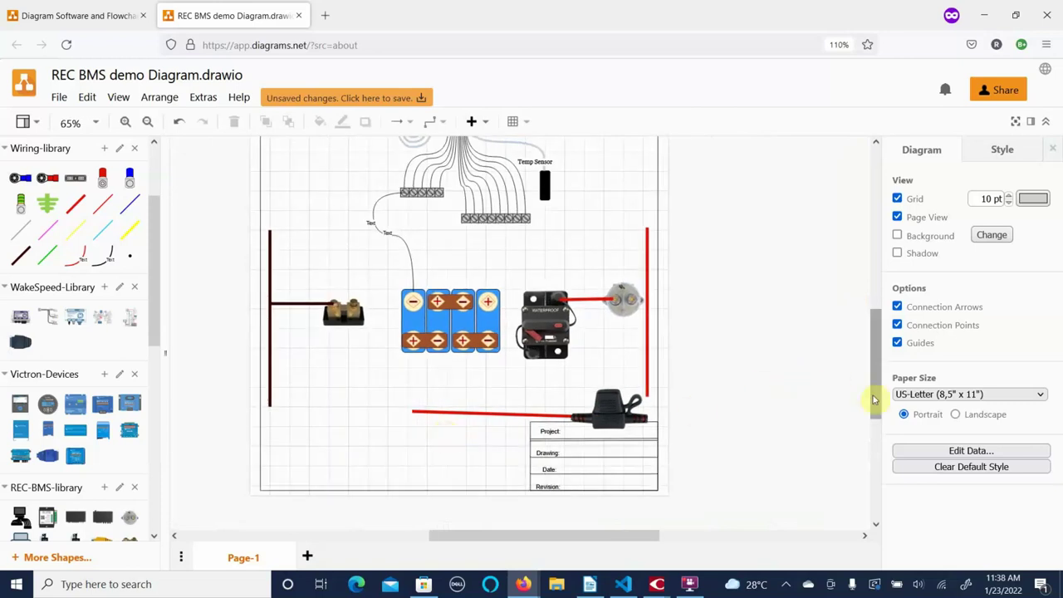
{"action": "left_click_drag", "start_coordinate": [873, 399], "coordinate": [864, 351]}
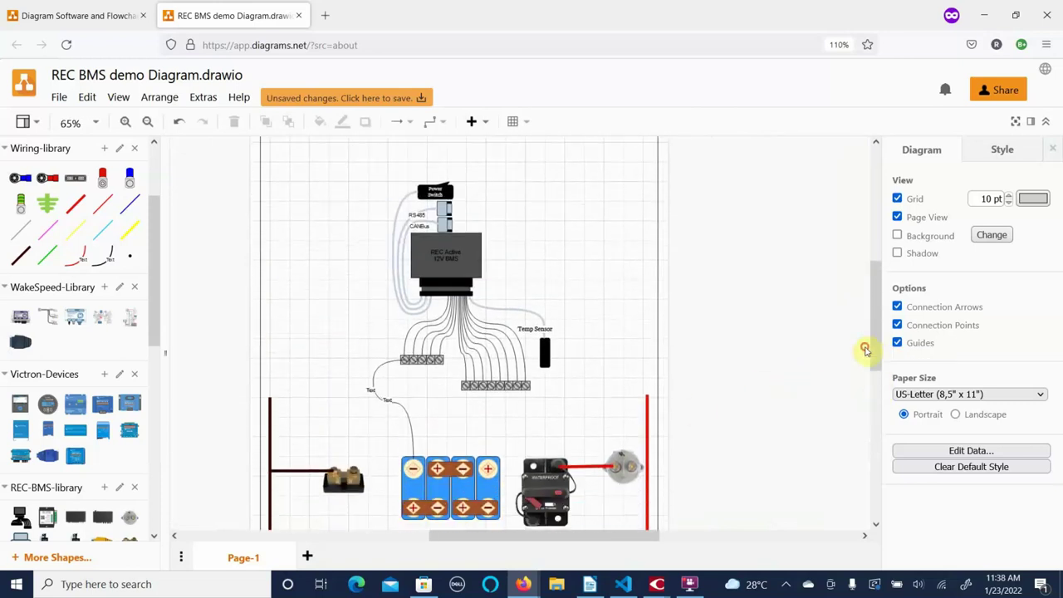
{"action": "left_click", "coordinate": [486, 127]}
{"action": "left_click", "coordinate": [488, 147]}
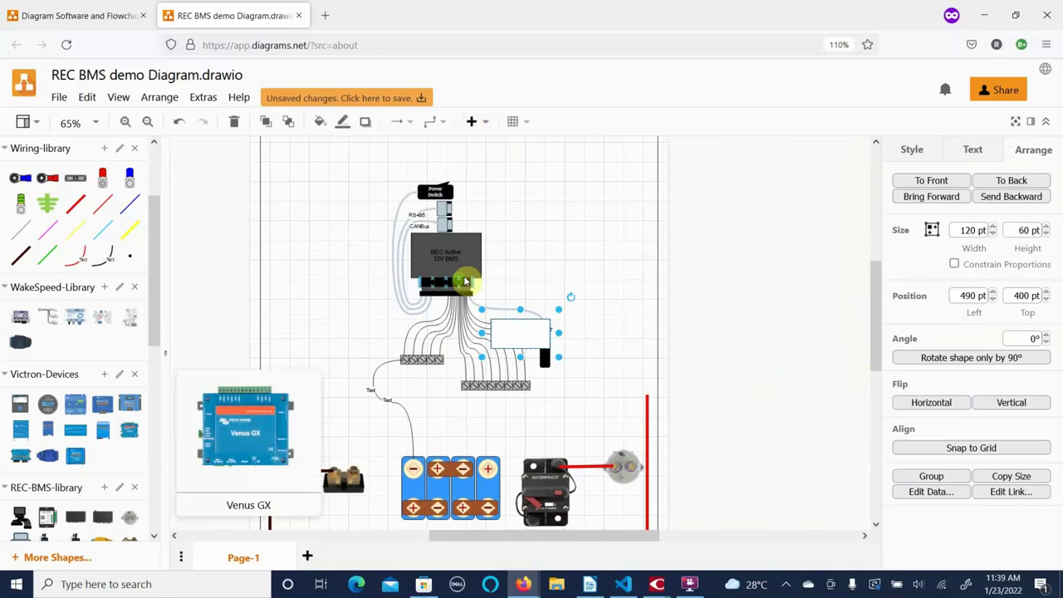
{"action": "left_click_drag", "start_coordinate": [529, 191], "coordinate": [596, 245]}
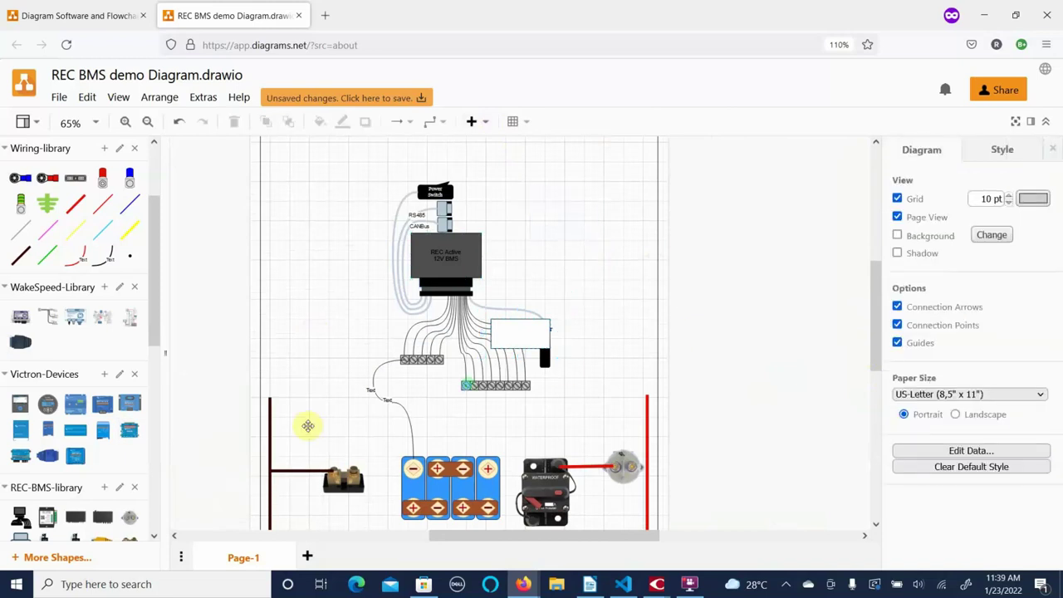
{"action": "scroll", "coordinate": [307, 425], "scroll_direction": "down", "scroll_amount": 1}
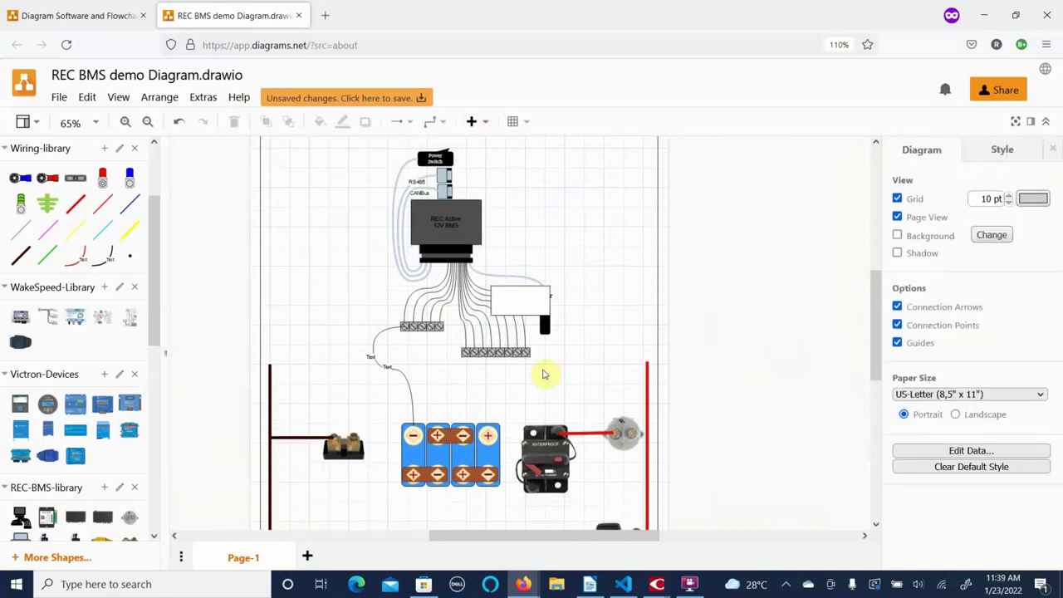
{"action": "left_click_drag", "start_coordinate": [518, 301], "coordinate": [586, 175]}
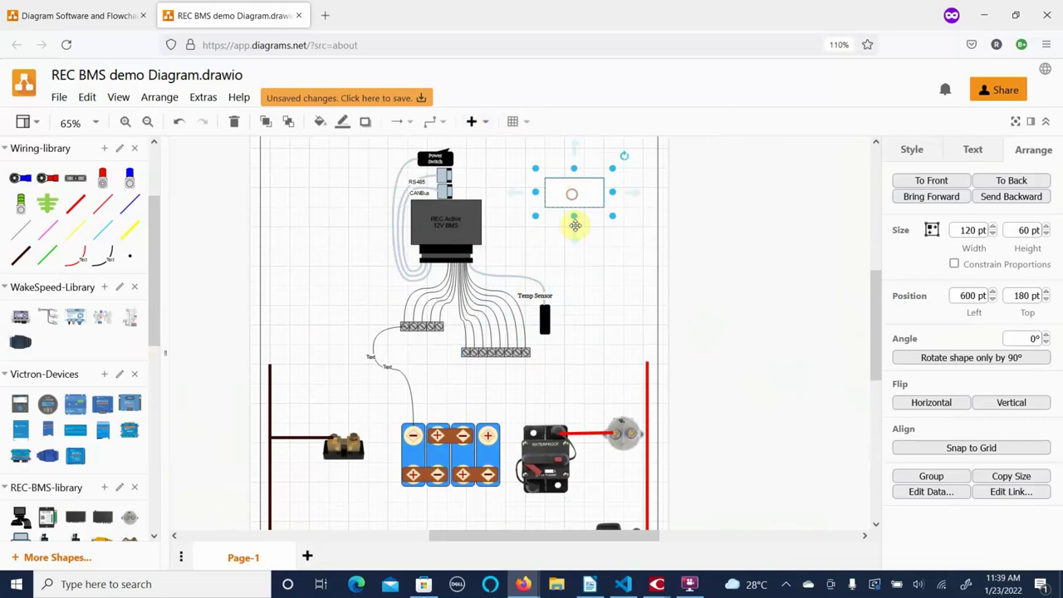
Apply the light blue preset style to the rectangle and view its text formatting options.
{"action": "left_click", "coordinate": [912, 151]}
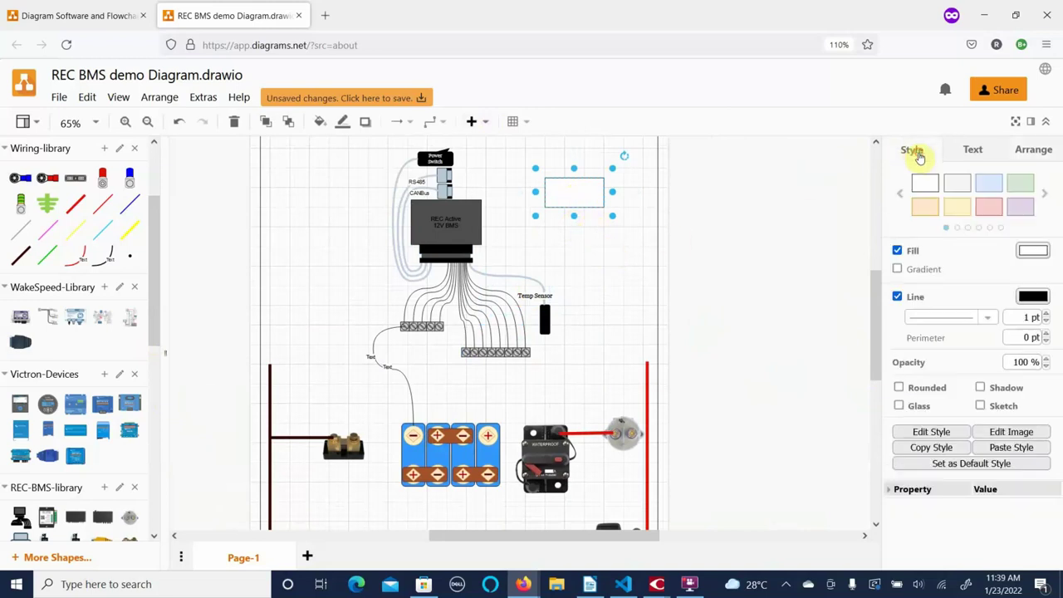
{"action": "left_click", "coordinate": [996, 184]}
{"action": "left_click", "coordinate": [975, 154]}
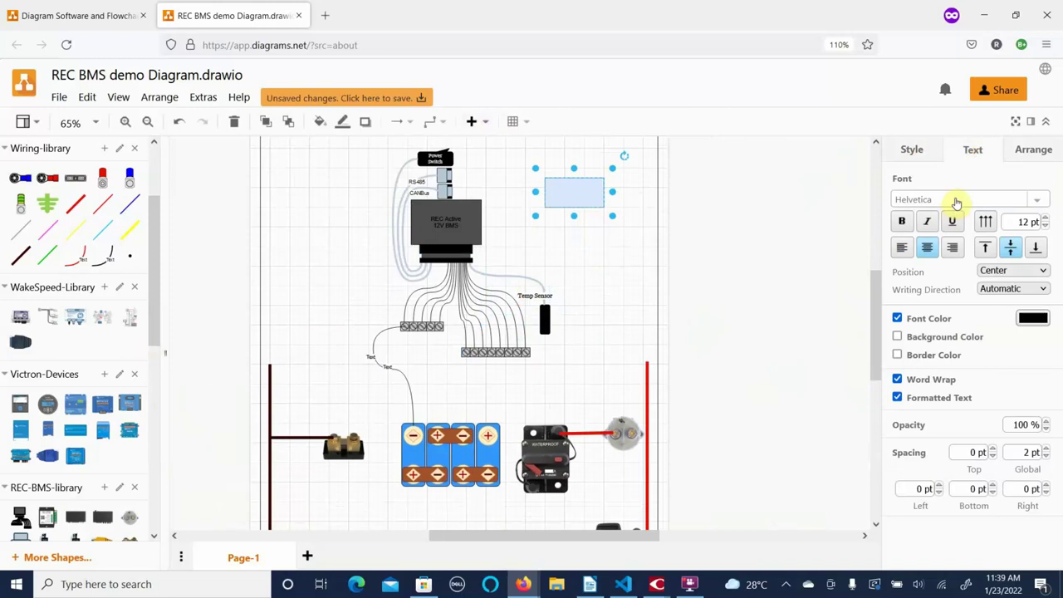
Rotate the light blue rectangle to 75° and label it "test".
{"action": "left_click", "coordinate": [1035, 149]}
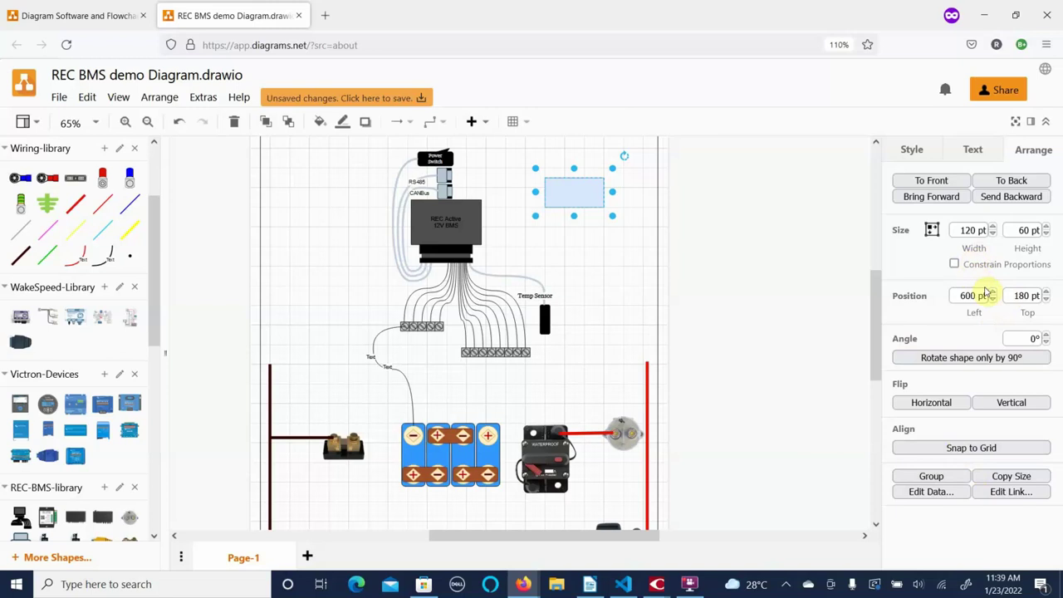
{"action": "left_click_drag", "start_coordinate": [625, 156], "coordinate": [631, 291]}
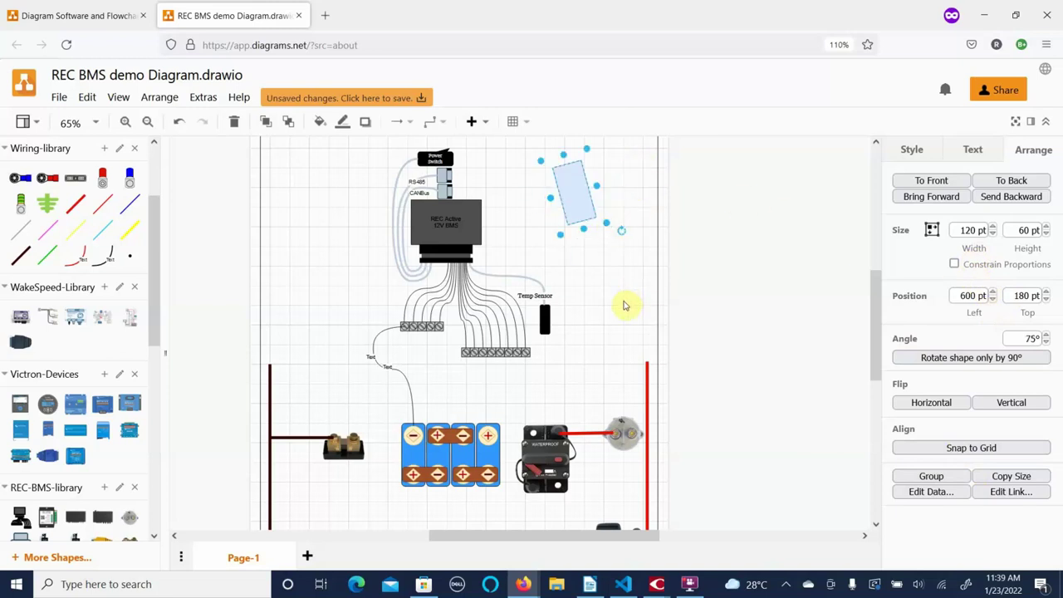
{"action": "left_click", "coordinate": [613, 287]}
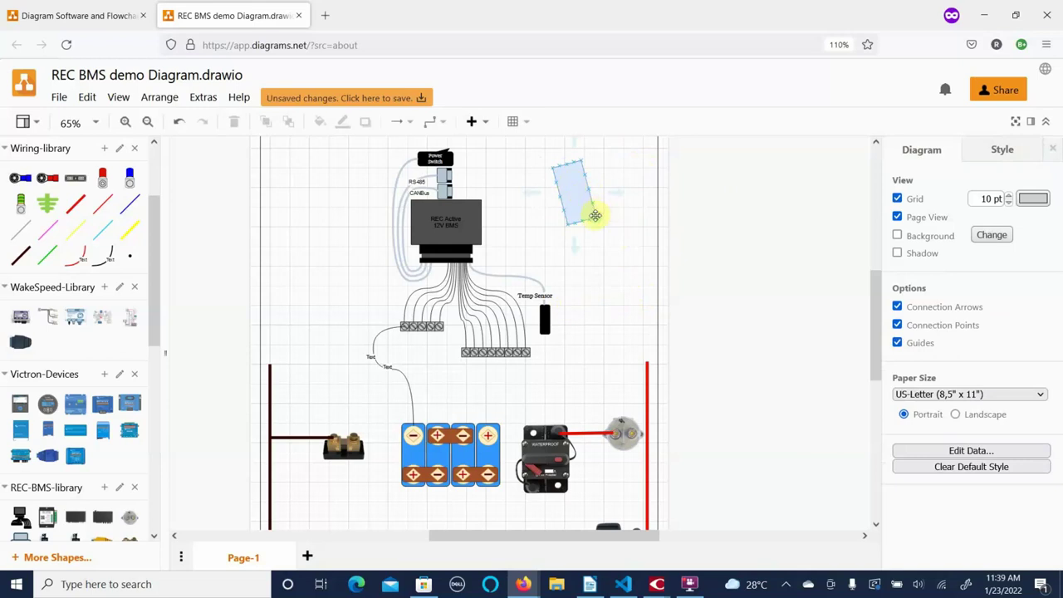
{"action": "double_click", "coordinate": [569, 189]}
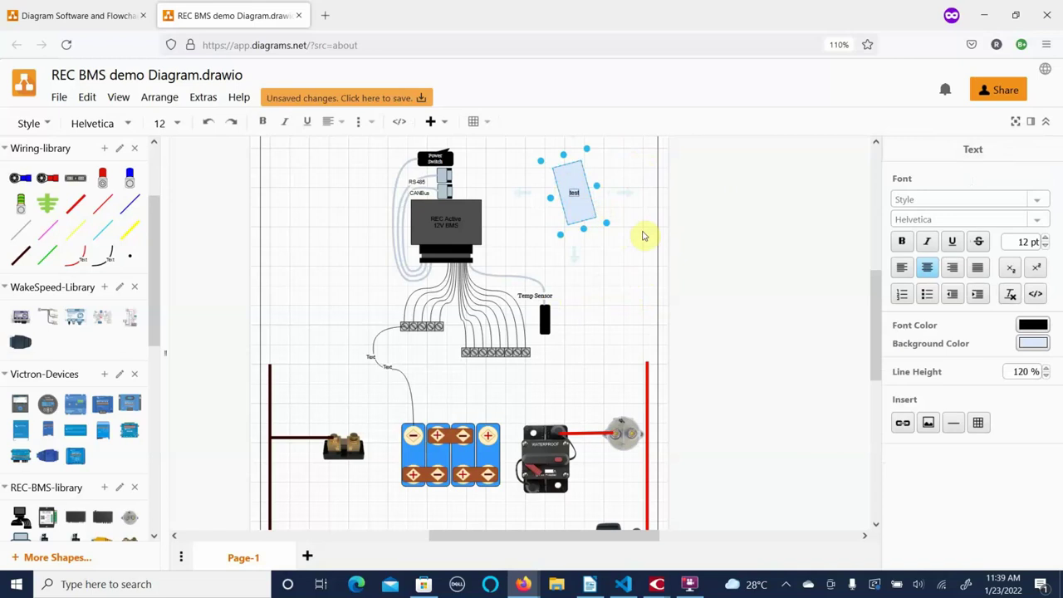
{"action": "left_click", "coordinate": [625, 211]}
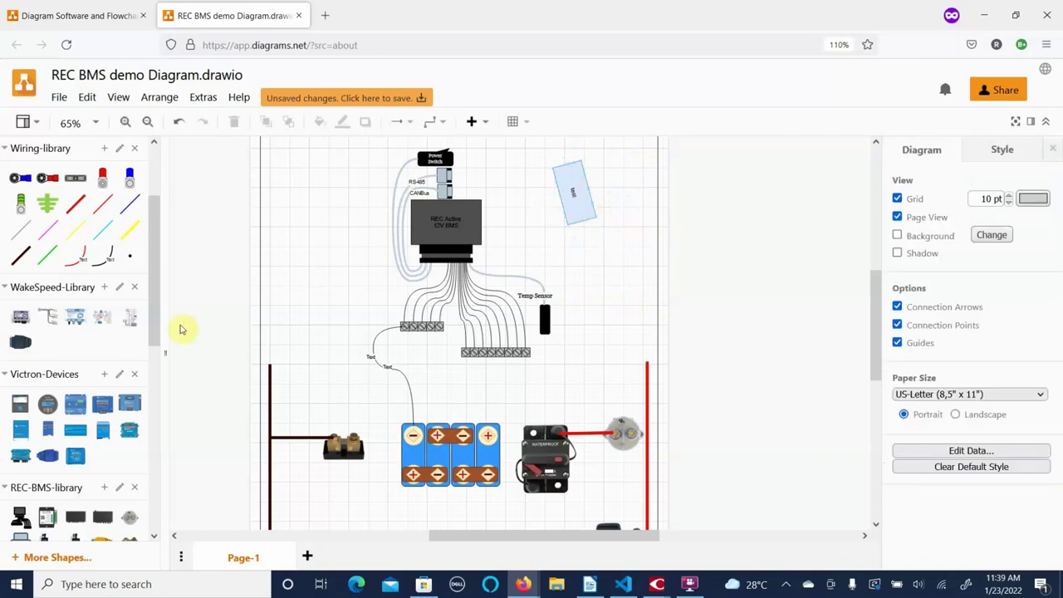
Add the labelled blue rectangle to the Page-tools-Library and name its entry "Demo symbol".
{"action": "scroll", "coordinate": [151, 332], "scroll_direction": "down", "scroll_amount": 6}
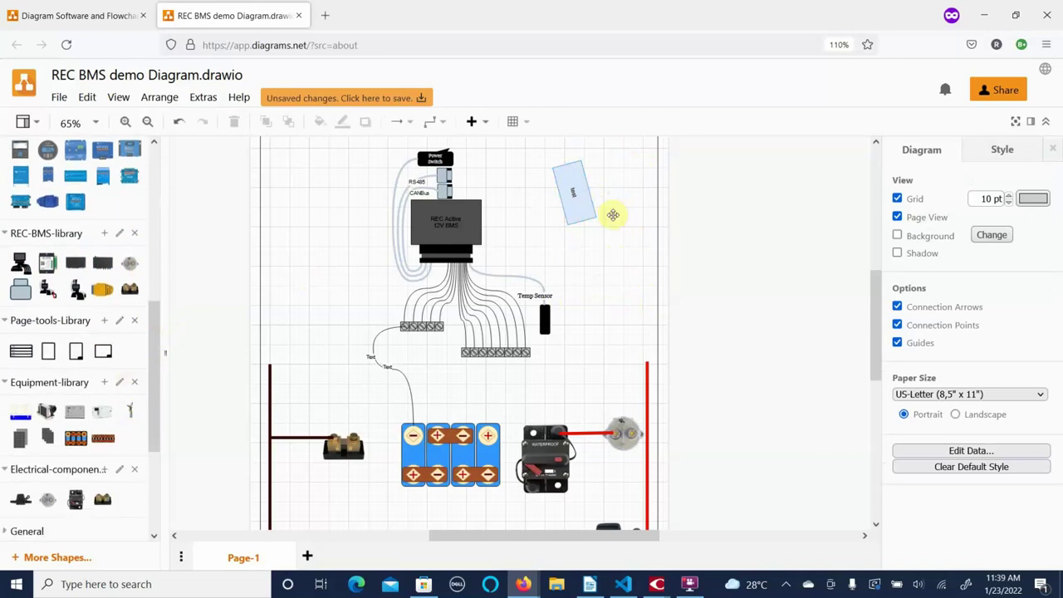
{"action": "left_click_drag", "start_coordinate": [571, 172], "coordinate": [126, 353]}
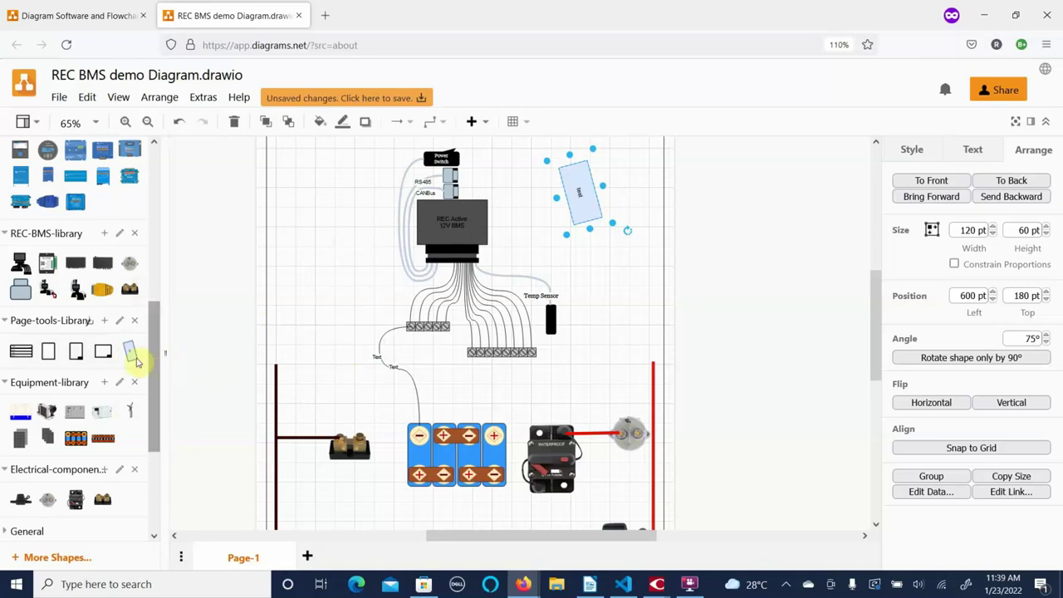
{"action": "mouse_move", "coordinate": [102, 352]}
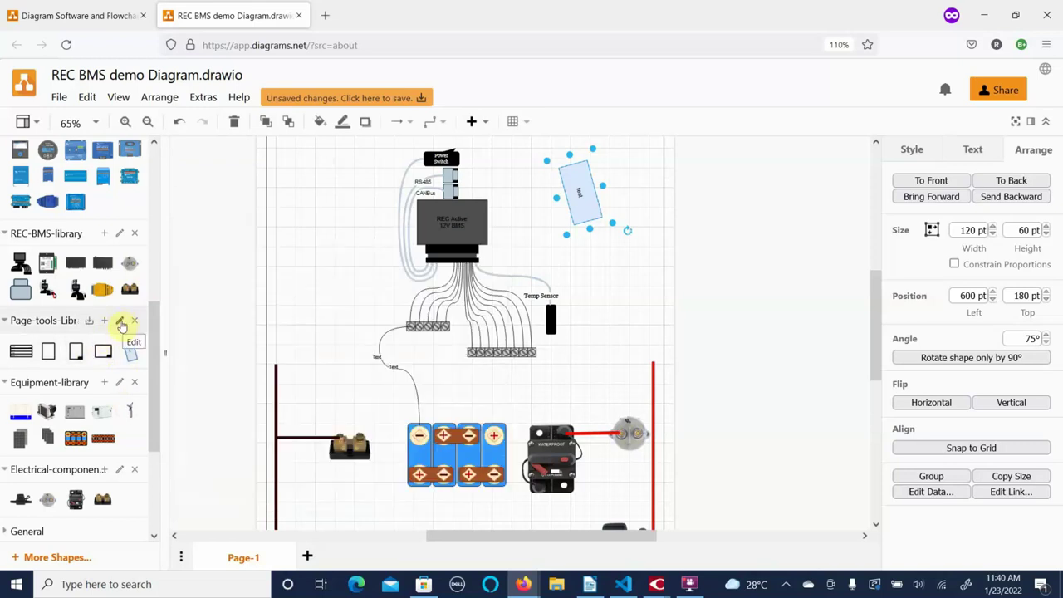
{"action": "left_click", "coordinate": [120, 321]}
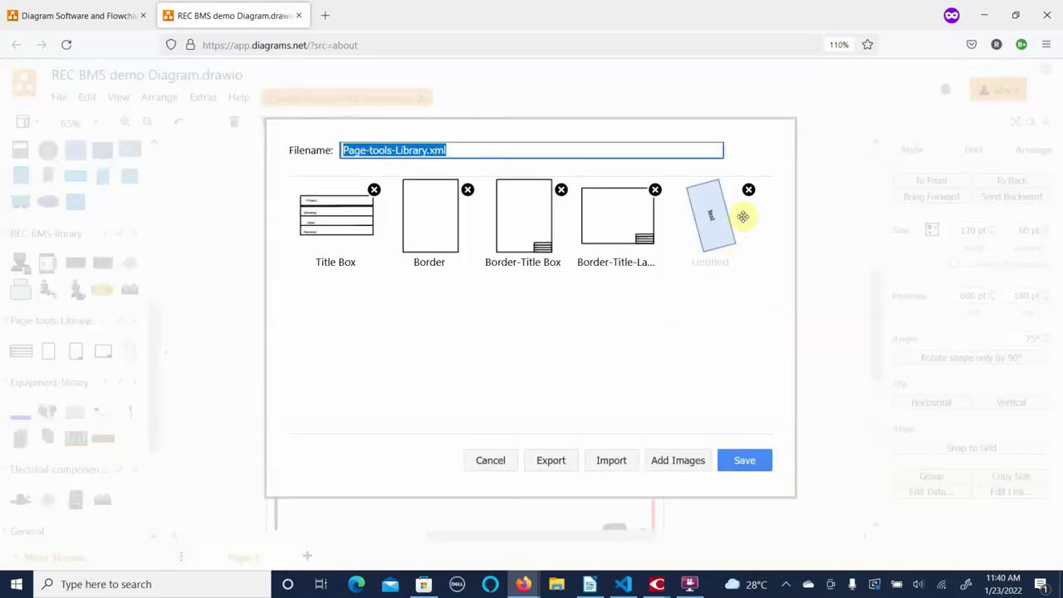
{"action": "left_click", "coordinate": [719, 264]}
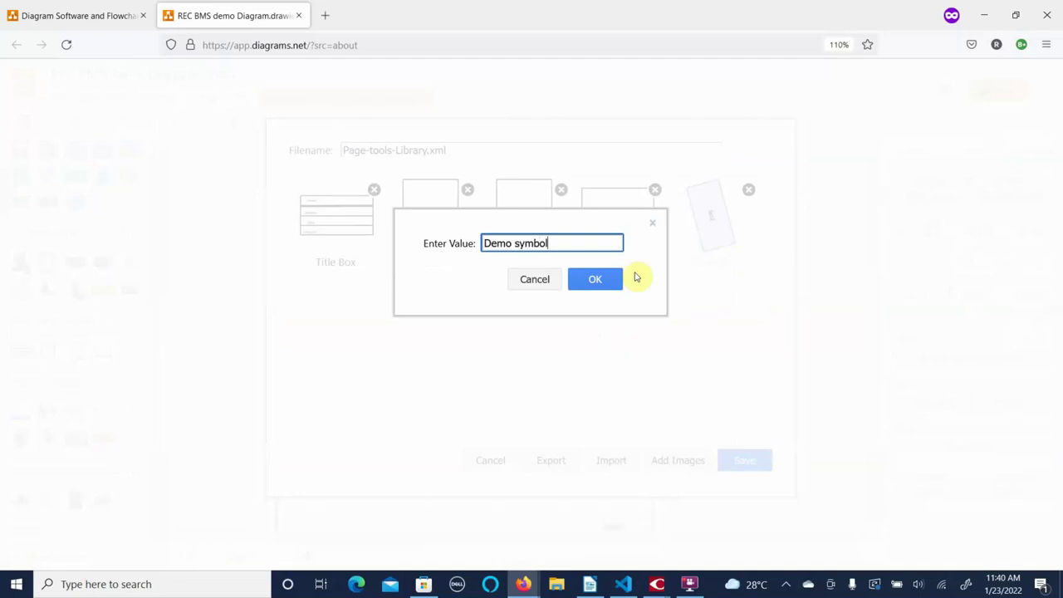
{"action": "left_click", "coordinate": [586, 275]}
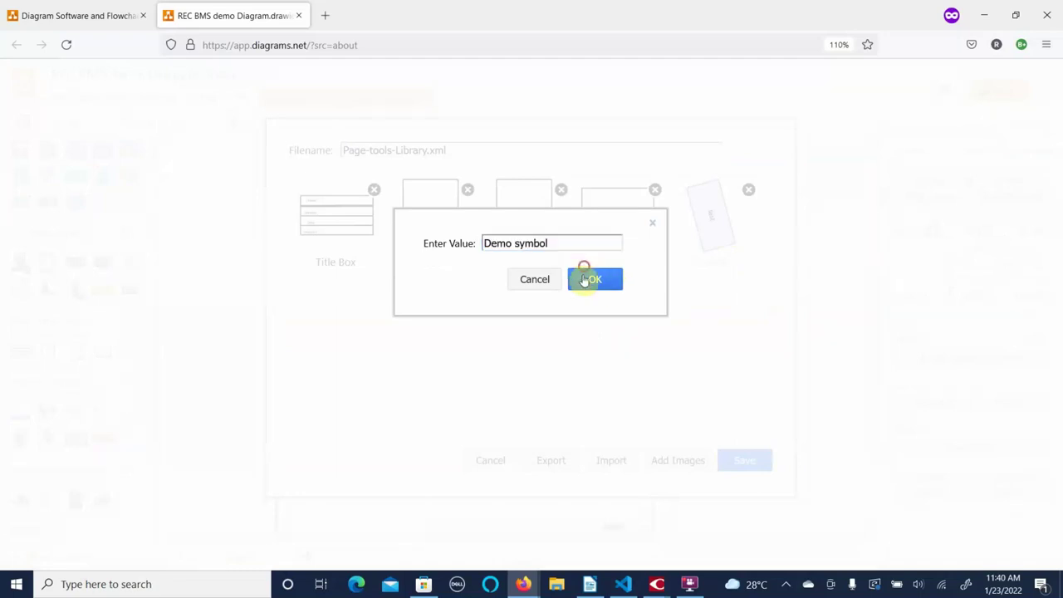
Save the edited library and download it as the file Page-tools-Library.xml.
{"action": "left_click", "coordinate": [747, 465]}
{"action": "left_click", "coordinate": [443, 375]}
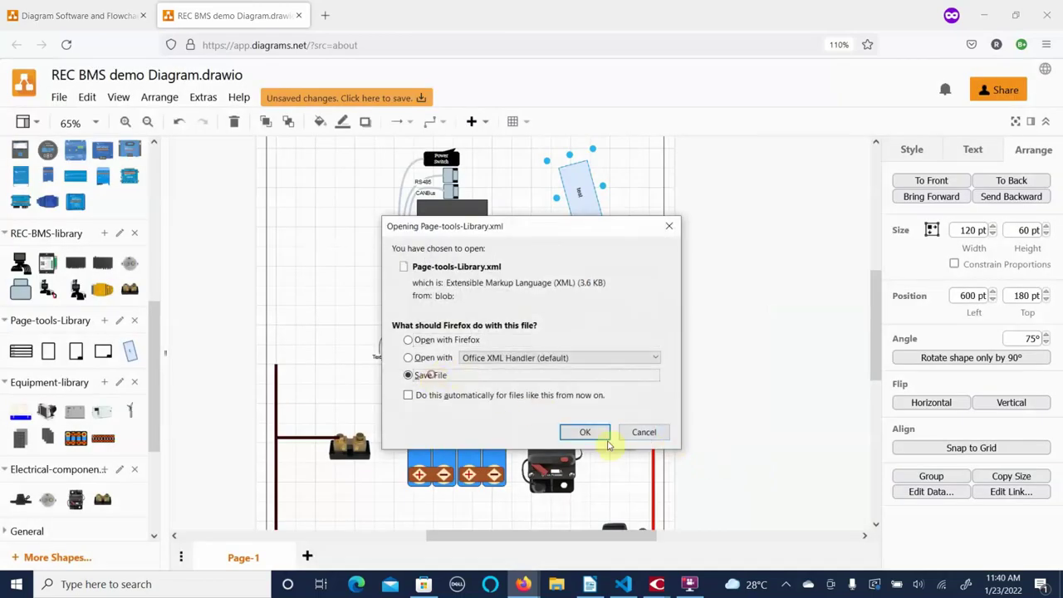
{"action": "left_click", "coordinate": [602, 435]}
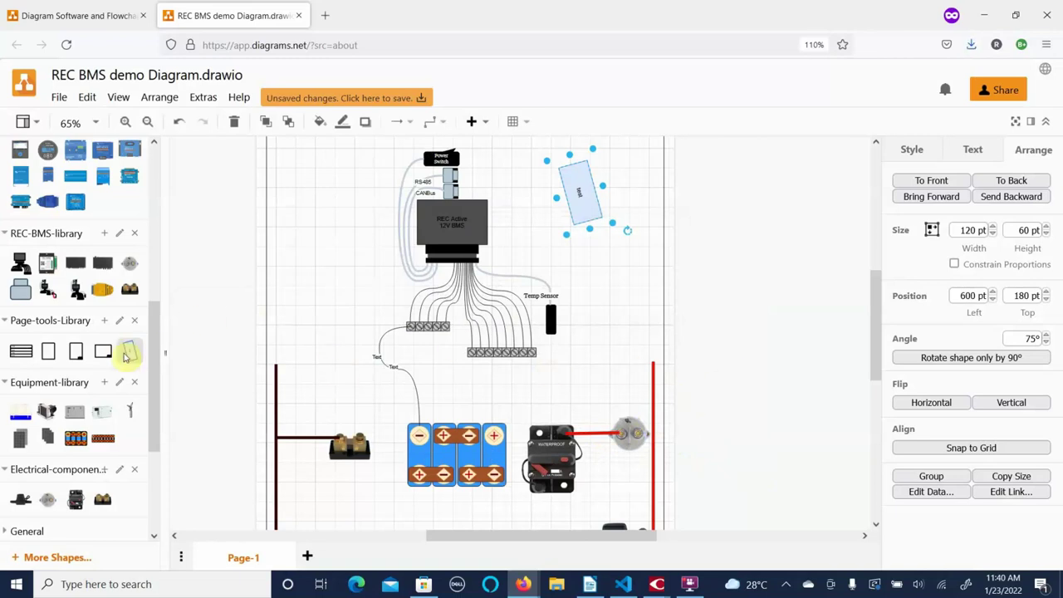
Place a copy of the Demo symbol from the Page-tools-Library on the page.
{"action": "mouse_move", "coordinate": [126, 355]}
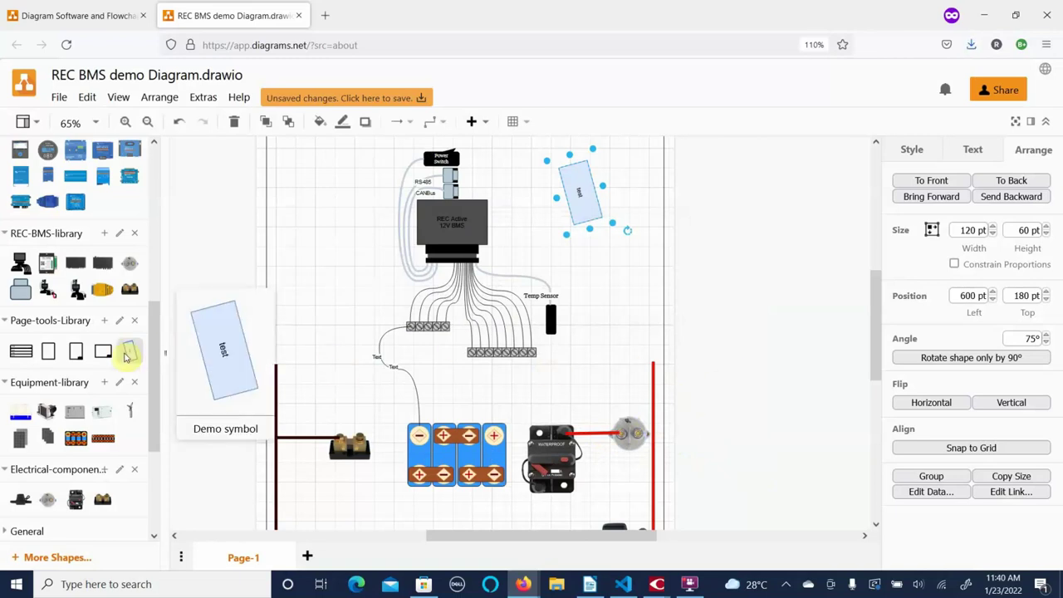
{"action": "left_click_drag", "start_coordinate": [135, 353], "coordinate": [314, 253]}
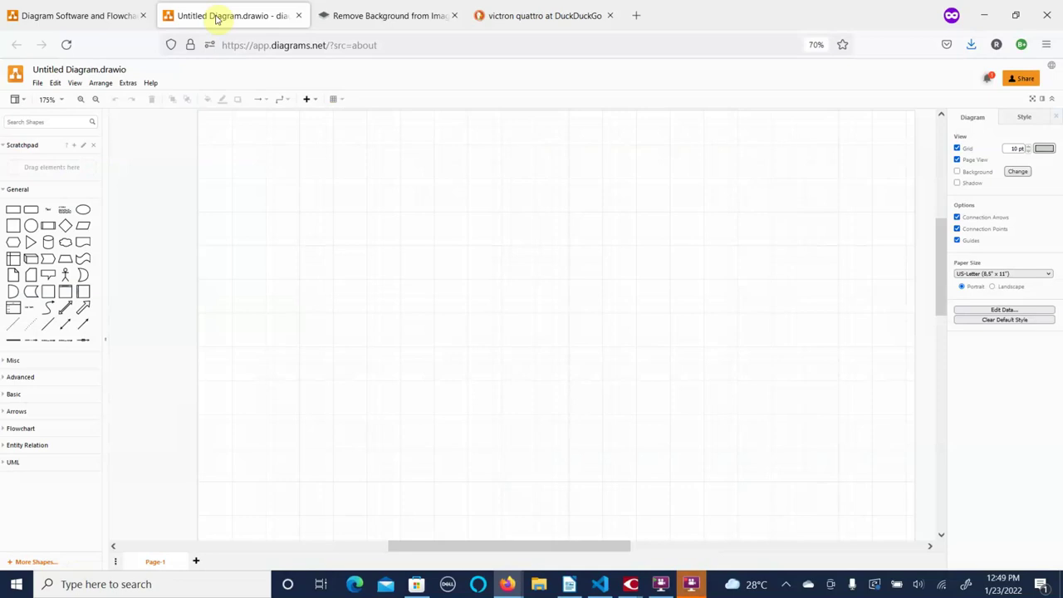
Switch to the DuckDuckGo victron quattro image results and open the Victron Energy QUA485021100 Quattro picture at full size.
{"action": "left_click", "coordinate": [551, 17]}
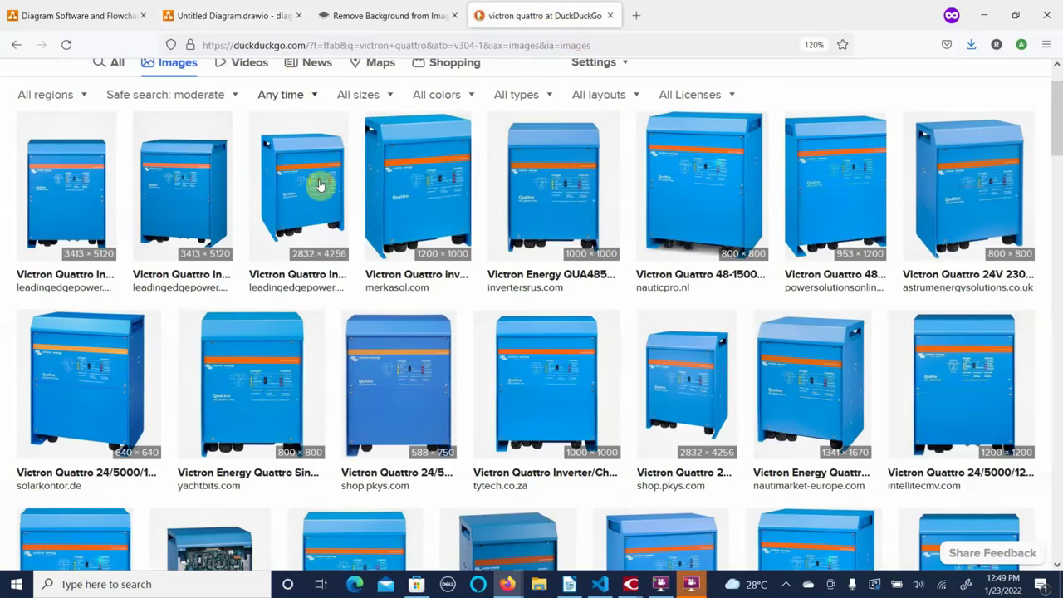
{"action": "left_click", "coordinate": [561, 220]}
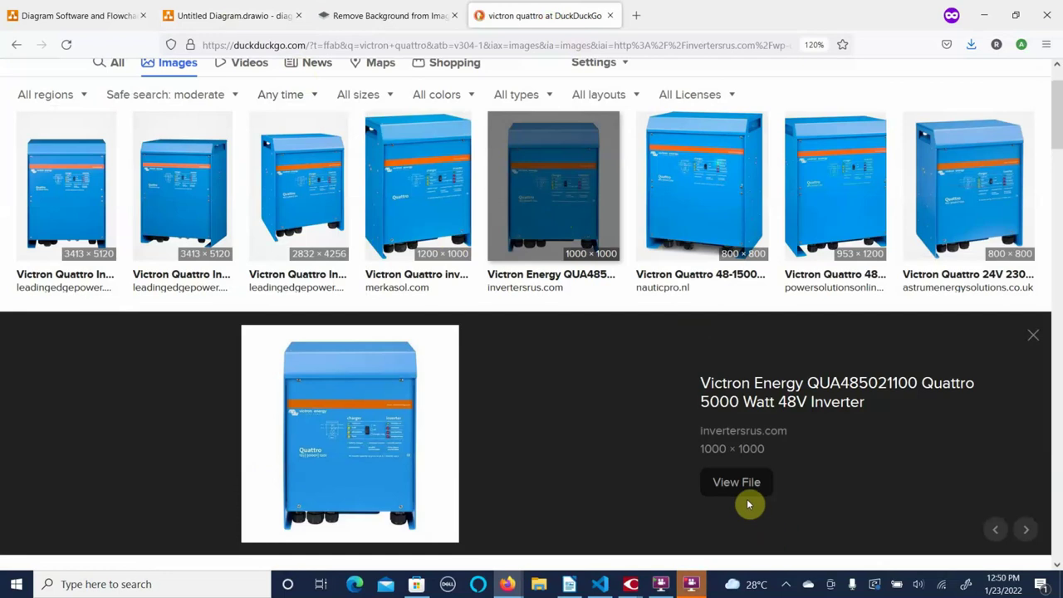
{"action": "left_click", "coordinate": [736, 483]}
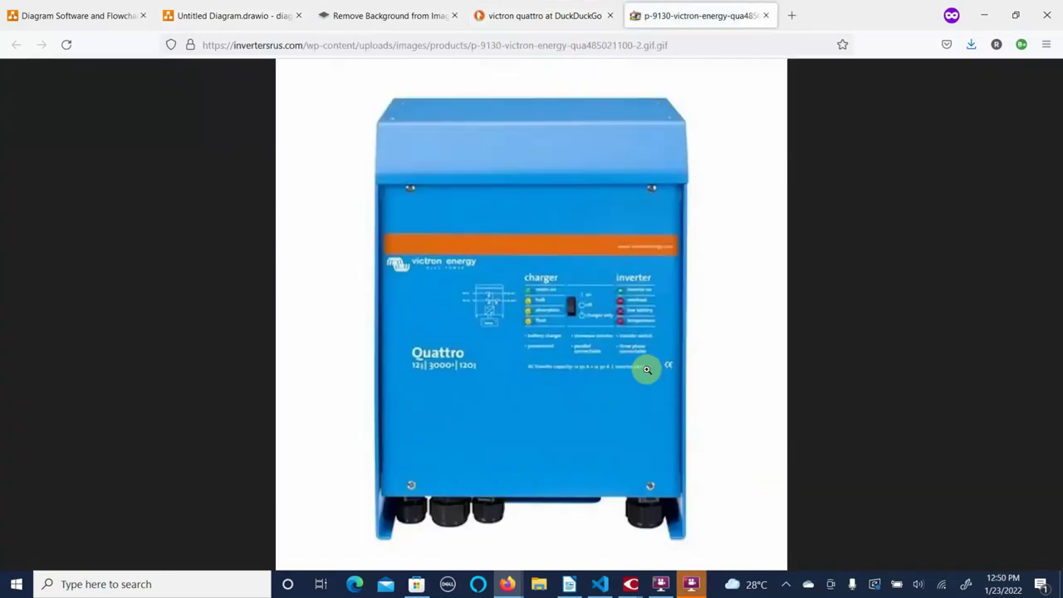
{"action": "right_click", "coordinate": [432, 175]}
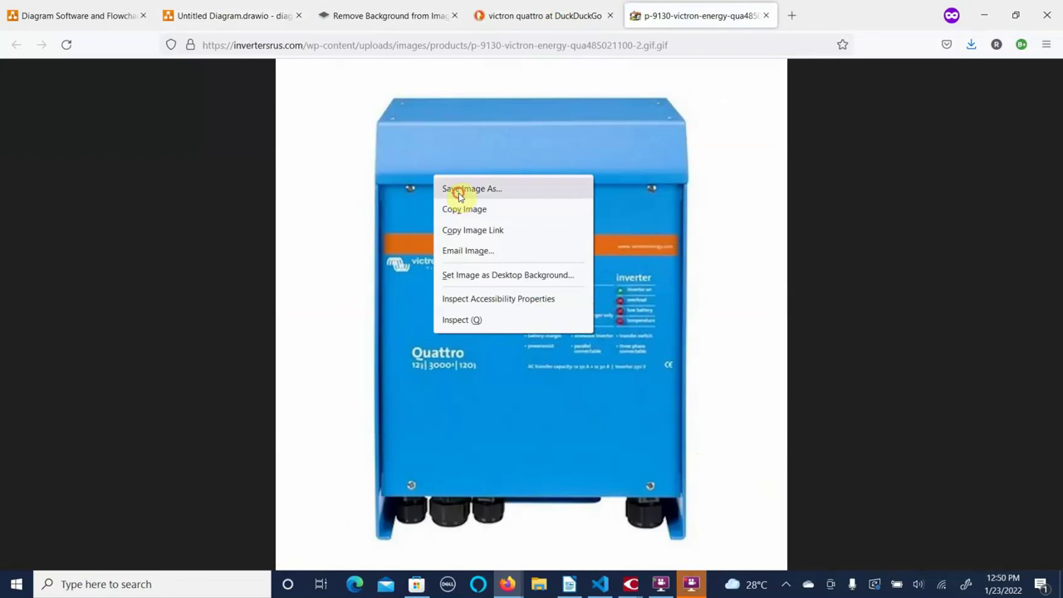
{"action": "left_click", "coordinate": [458, 191]}
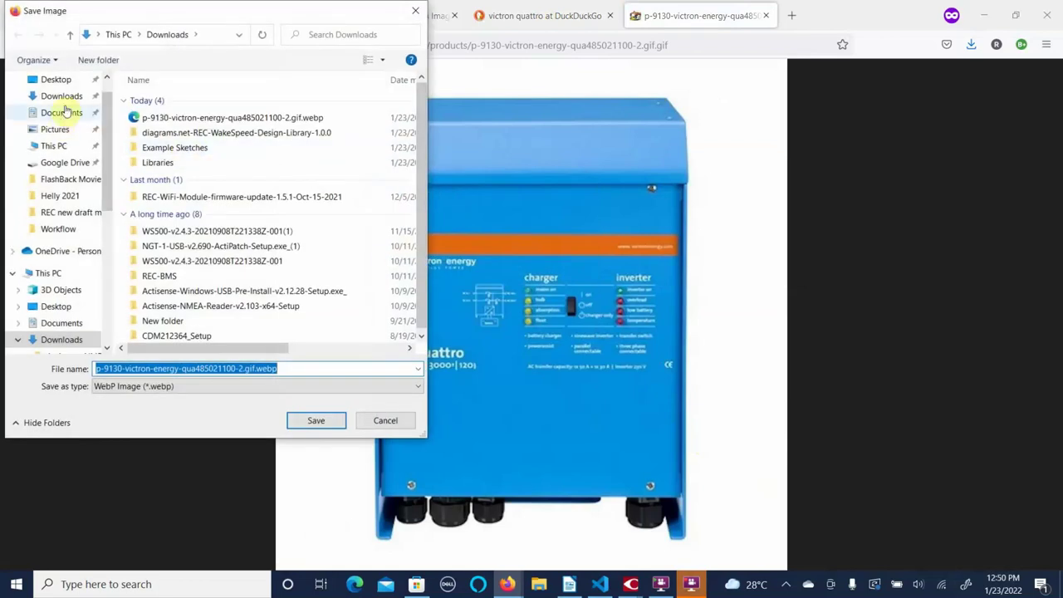
{"action": "left_click", "coordinate": [41, 95]}
{"action": "left_click", "coordinate": [323, 422]}
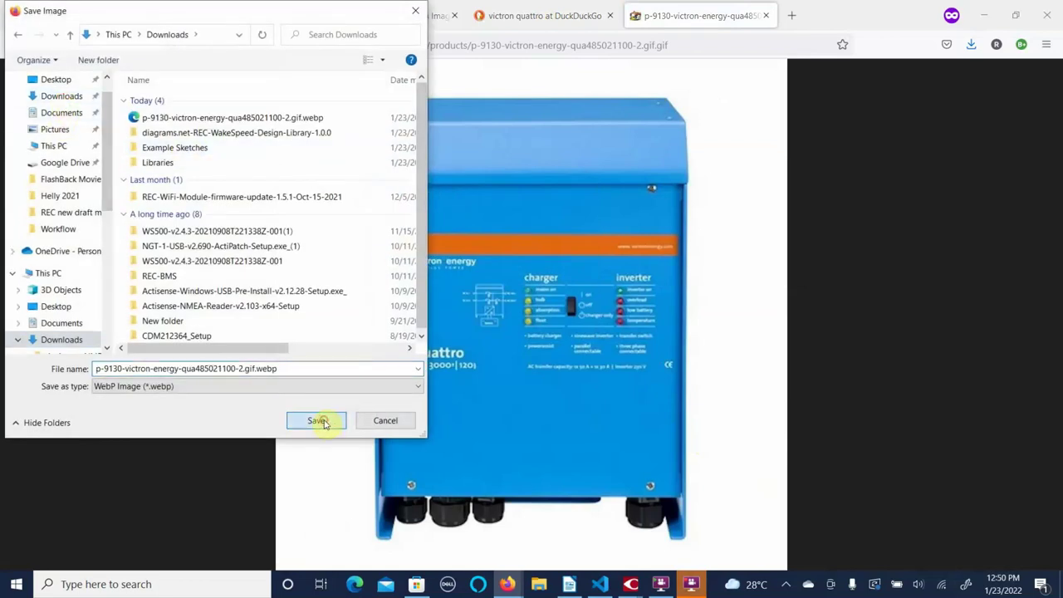
{"action": "left_click", "coordinate": [393, 424]}
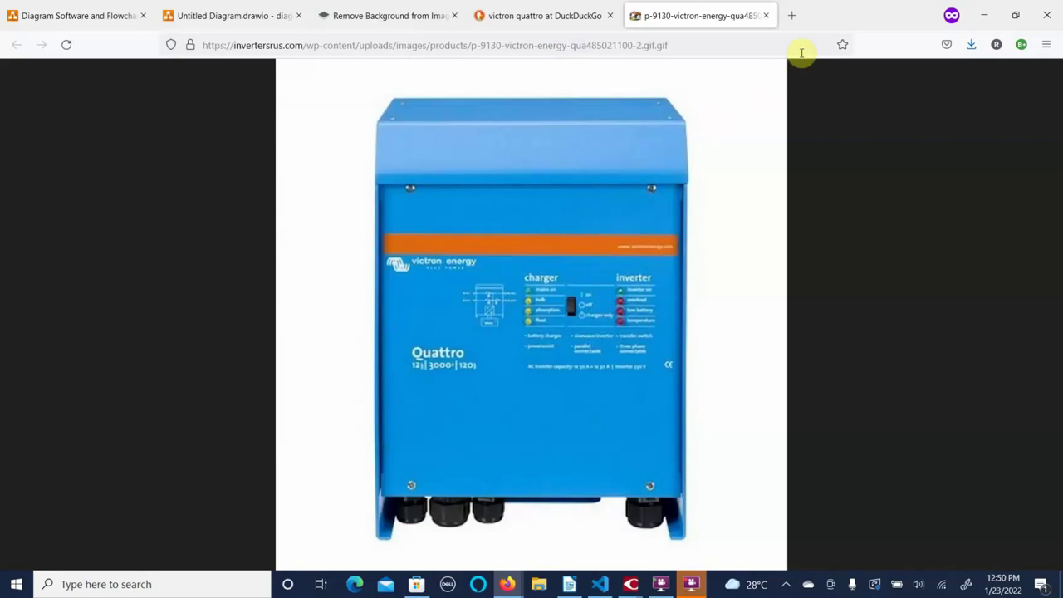
{"action": "left_click", "coordinate": [769, 15]}
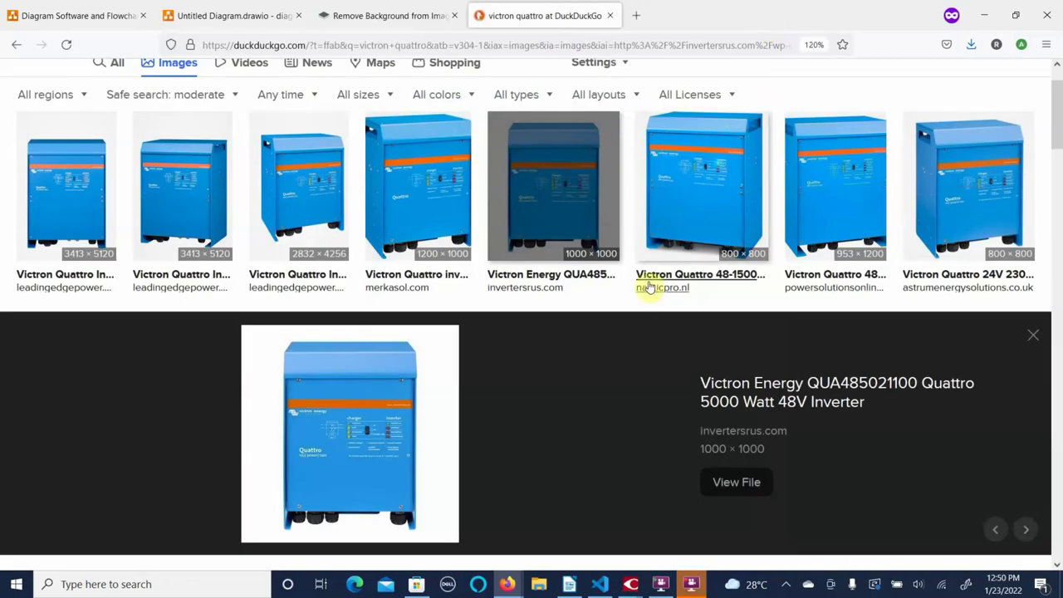
Save the first Victron Quattro image in the search results to Downloads as external-content.duckduckgo.com.jpg.
{"action": "left_click", "coordinate": [706, 191]}
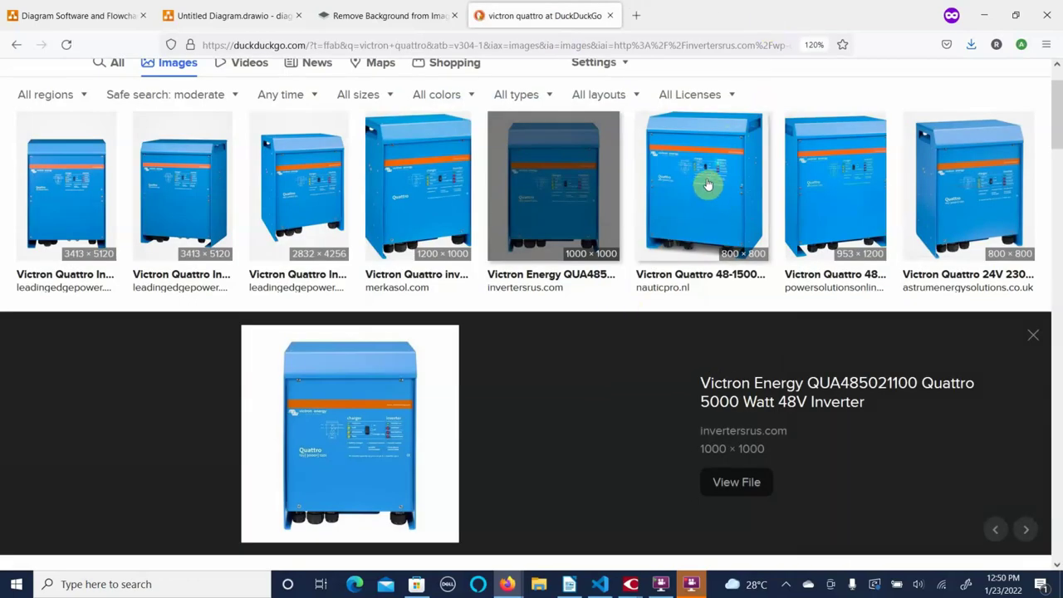
{"action": "right_click", "coordinate": [68, 206]}
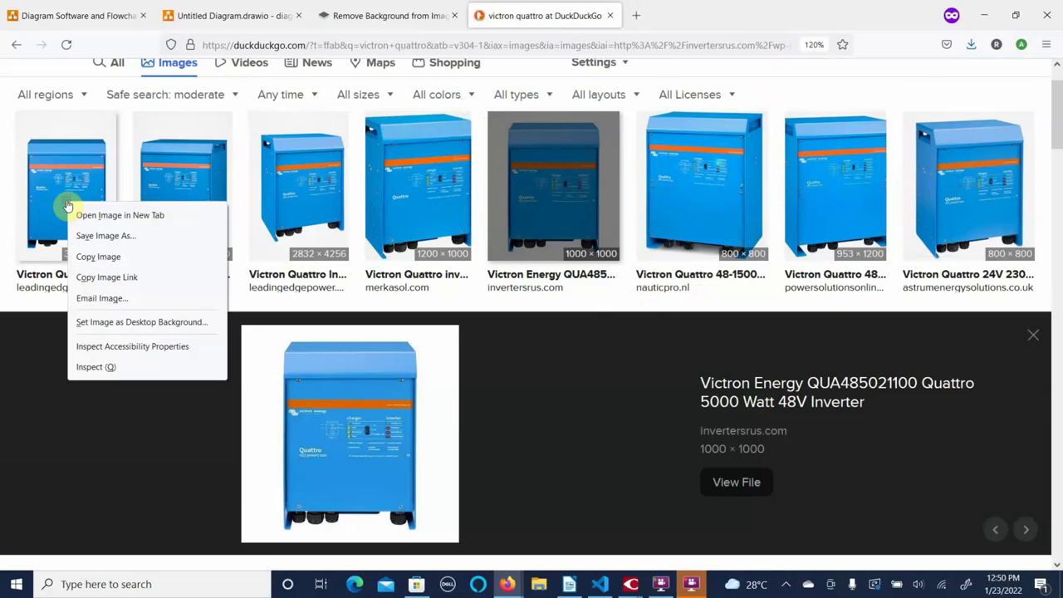
{"action": "left_click", "coordinate": [108, 236]}
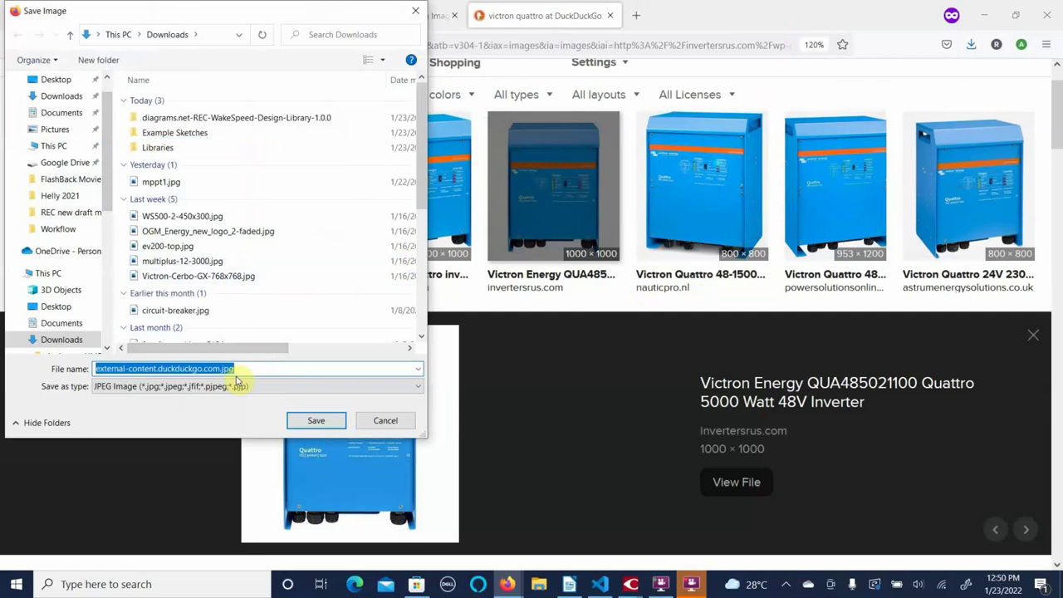
{"action": "left_click", "coordinate": [330, 422]}
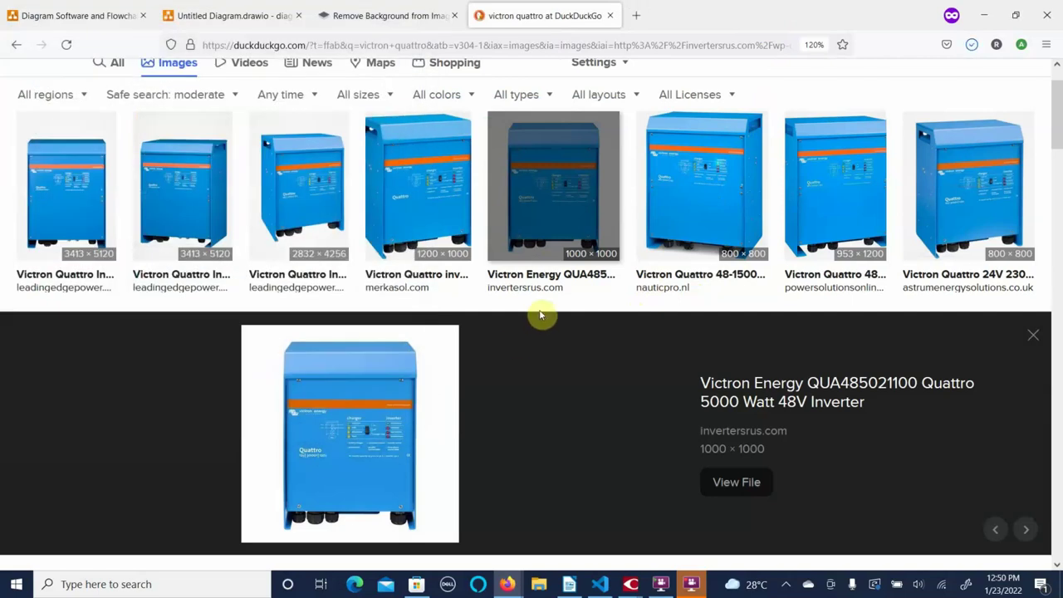
Remove the background of external-content.duckduckgo.com.jpg with the remove.bg website and save the preview-size PNG.
{"action": "left_click", "coordinate": [378, 19]}
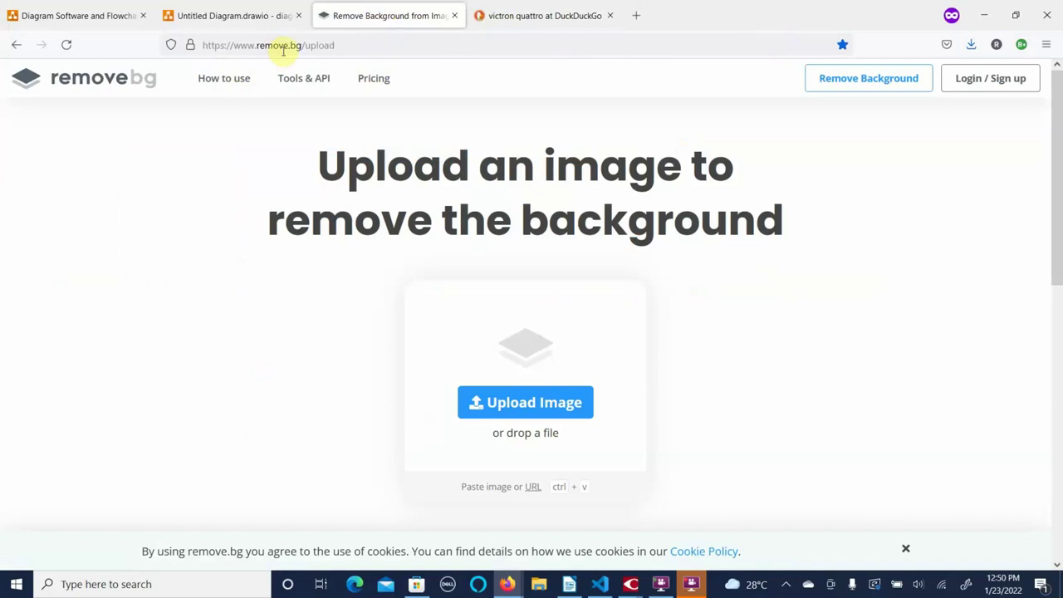
{"action": "left_click", "coordinate": [538, 407]}
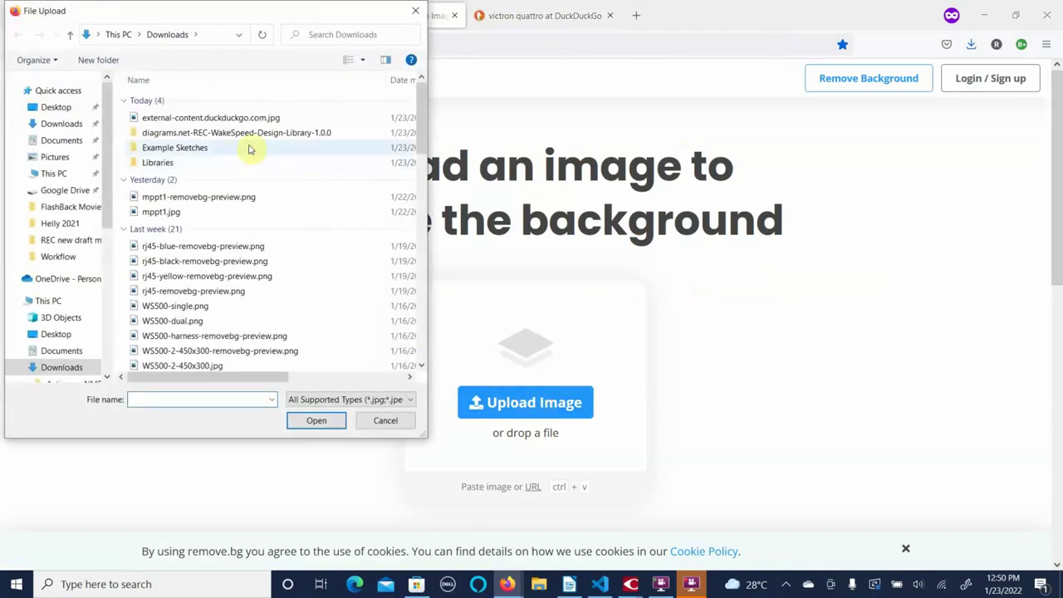
{"action": "left_click", "coordinate": [225, 119]}
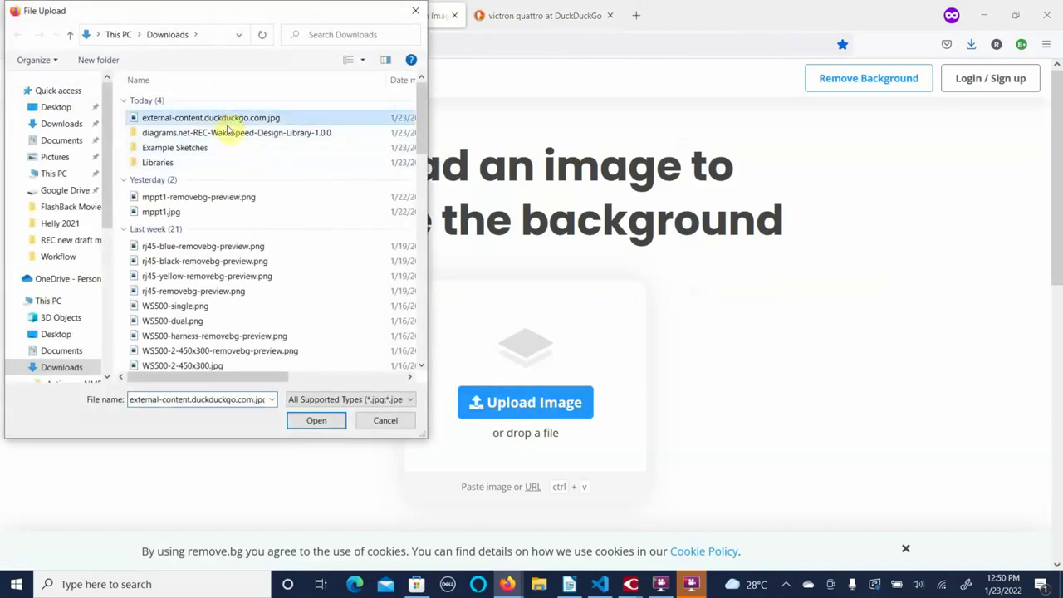
{"action": "left_click", "coordinate": [316, 421]}
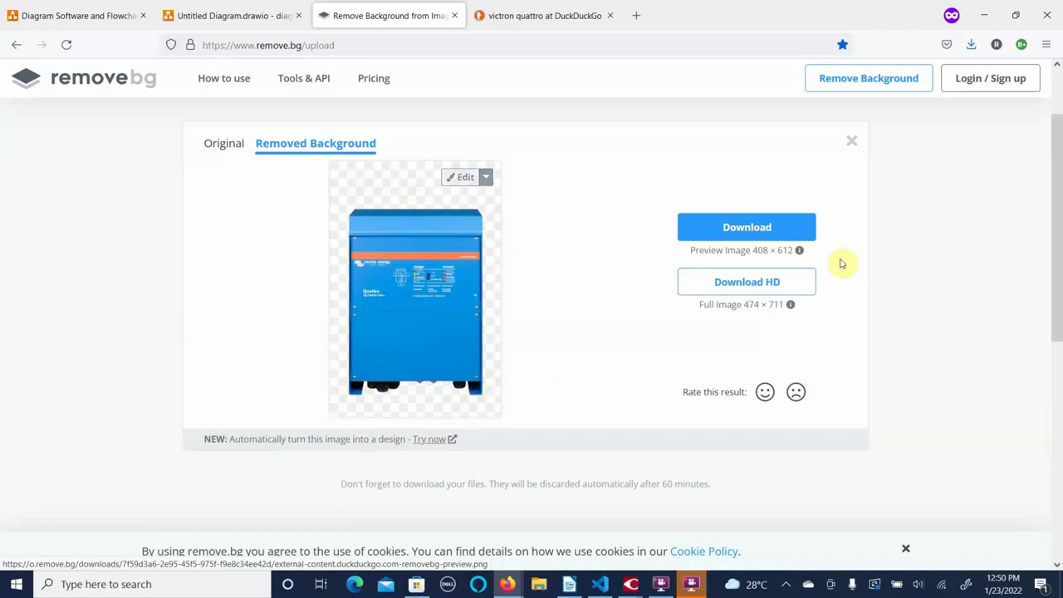
{"action": "left_click", "coordinate": [762, 231]}
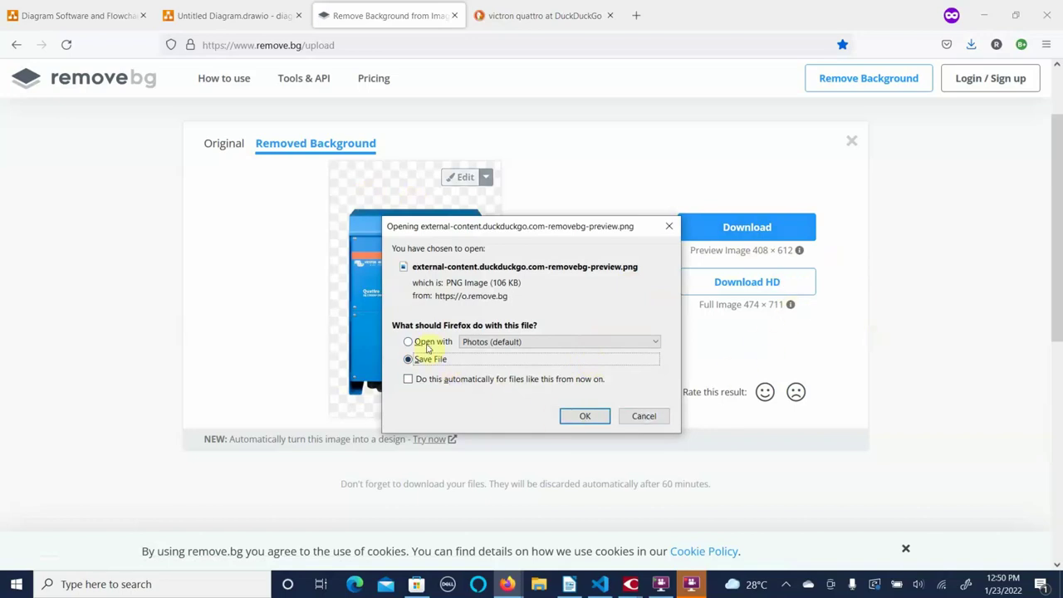
{"action": "left_click", "coordinate": [594, 416]}
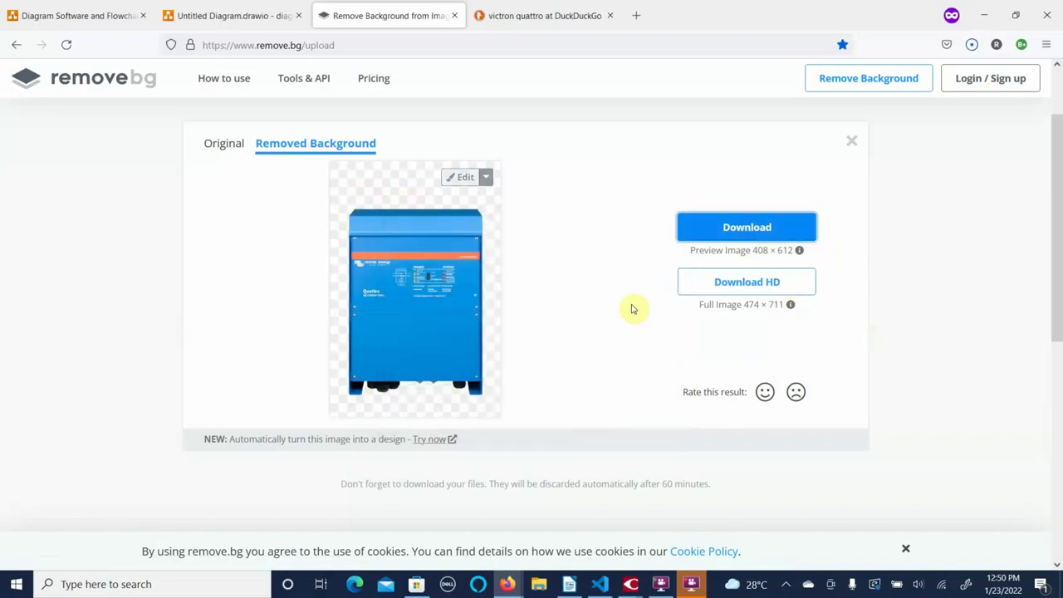
Switch to the untitled diagrams.net drawing and insert external-content.duckduckgo.com-removebg-preview.png from Downloads with the Resize option.
{"action": "left_click", "coordinate": [240, 15]}
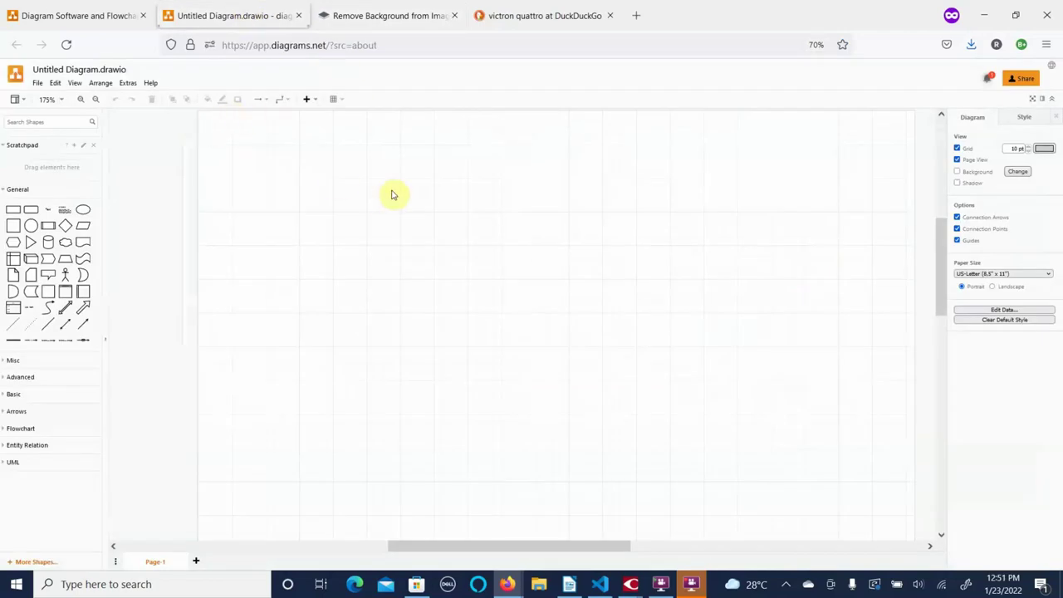
{"action": "left_click", "coordinate": [355, 181]}
{"action": "scroll", "coordinate": [356, 180], "scroll_direction": "down", "scroll_amount": 1}
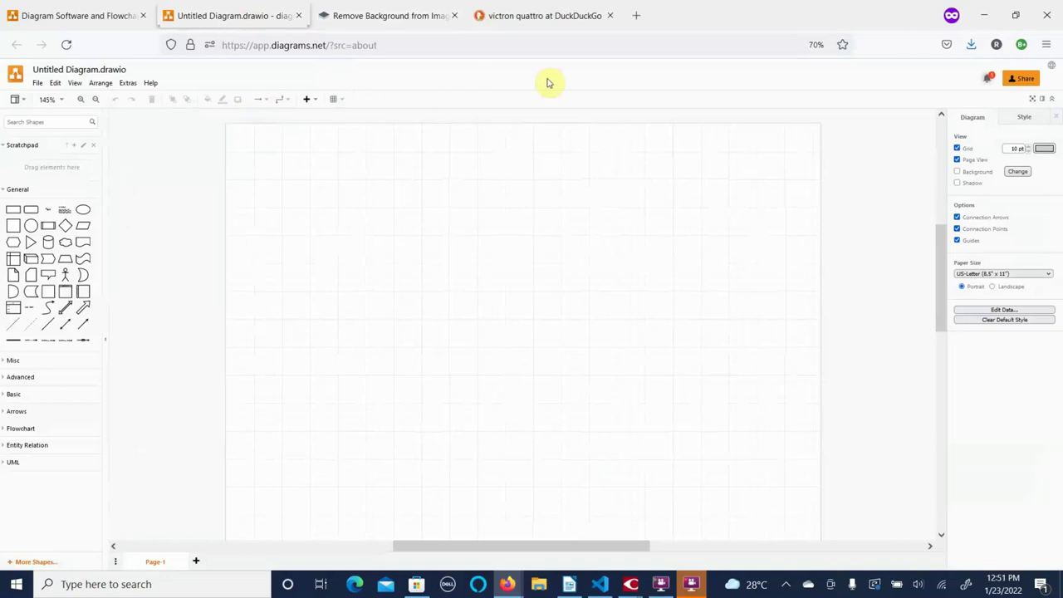
{"action": "left_click", "coordinate": [816, 45]}
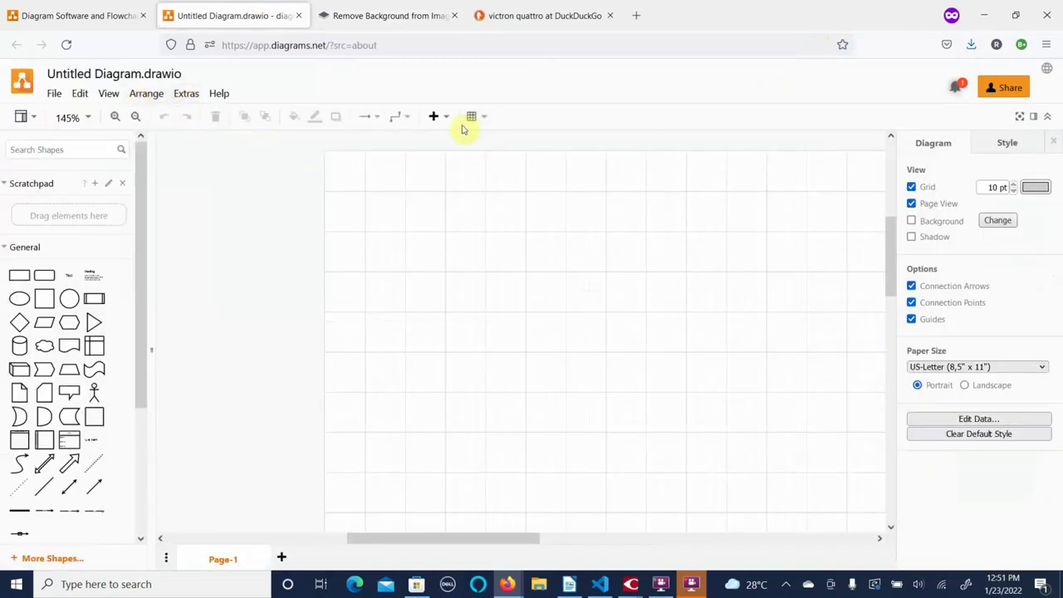
{"action": "left_click", "coordinate": [435, 119]}
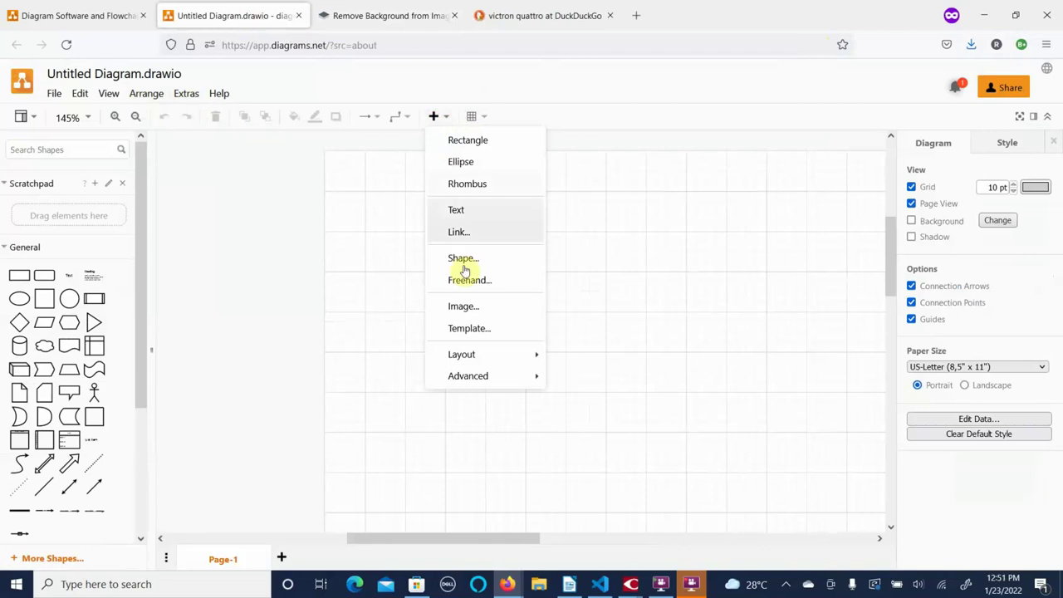
{"action": "left_click", "coordinate": [464, 301]}
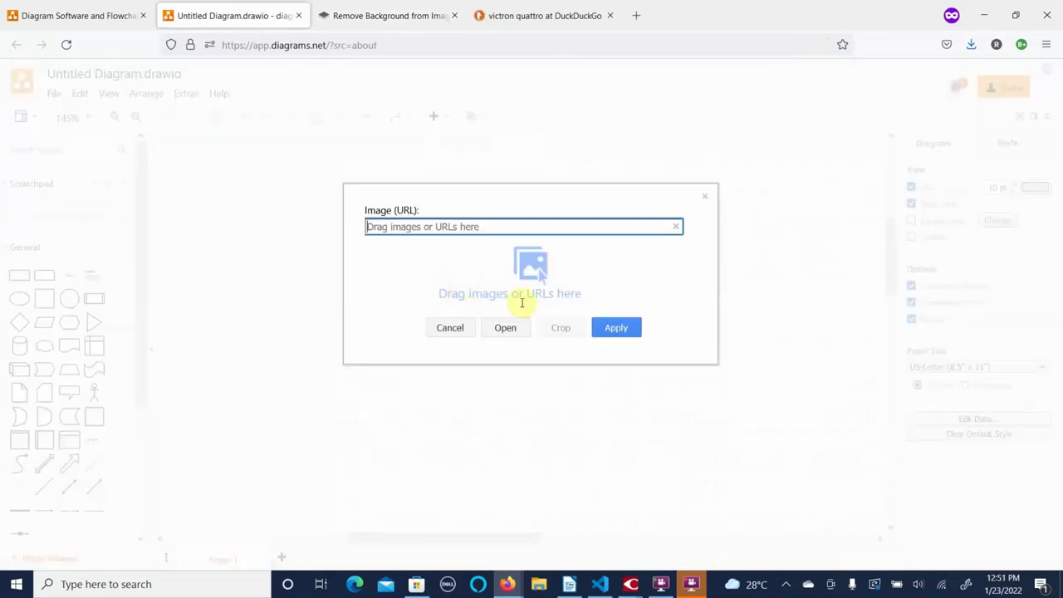
{"action": "left_click", "coordinate": [506, 329]}
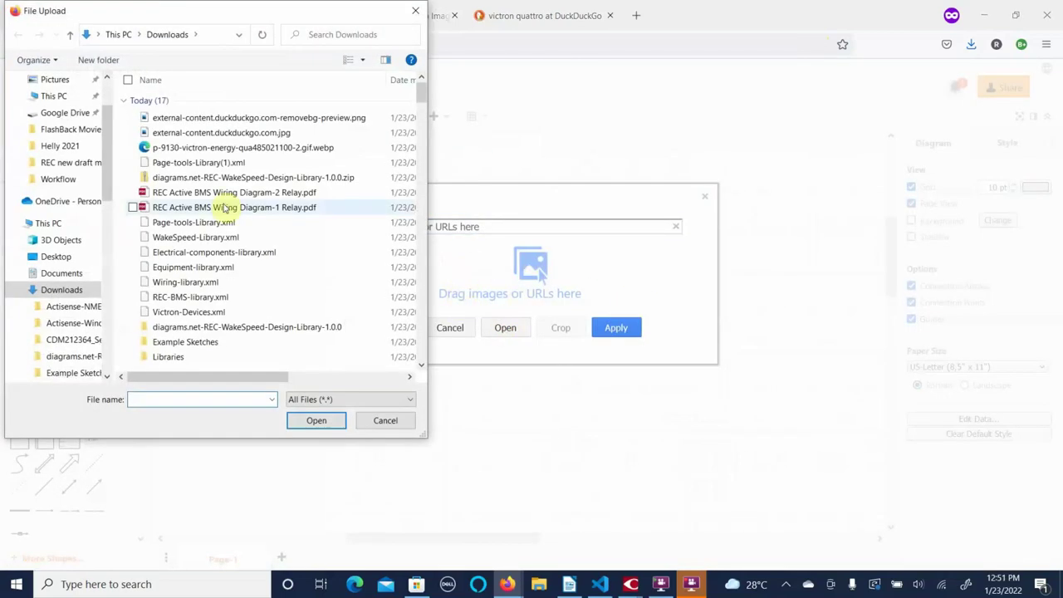
{"action": "left_click", "coordinate": [322, 121]}
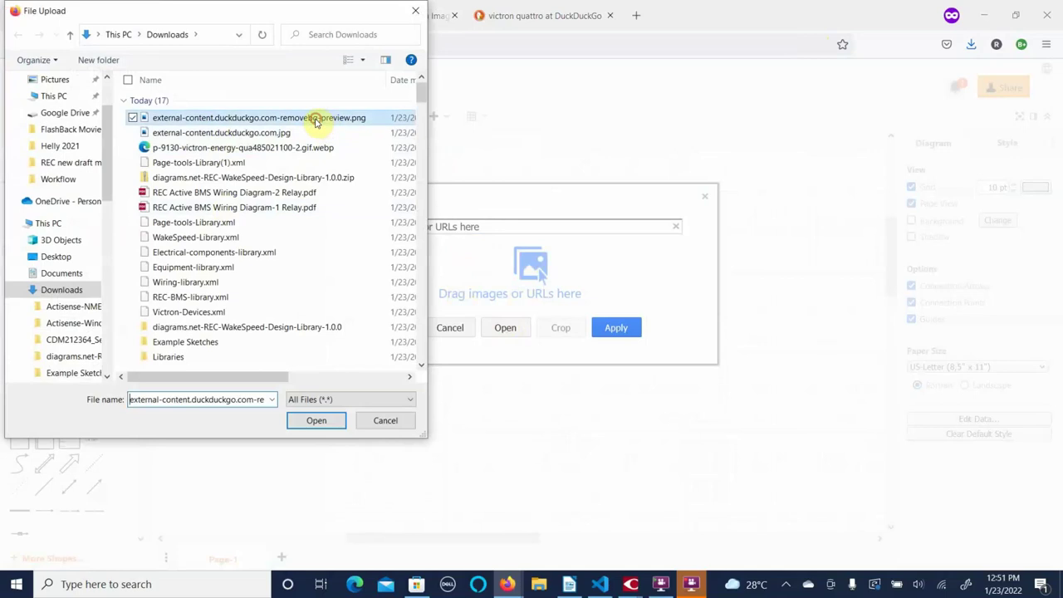
{"action": "left_click", "coordinate": [314, 421]}
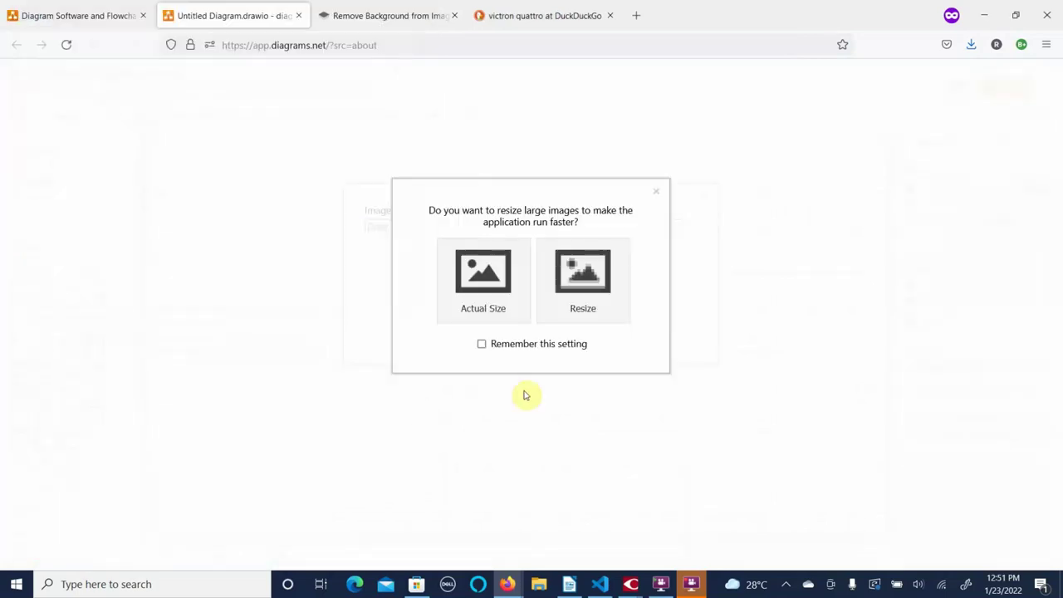
{"action": "left_click", "coordinate": [595, 284]}
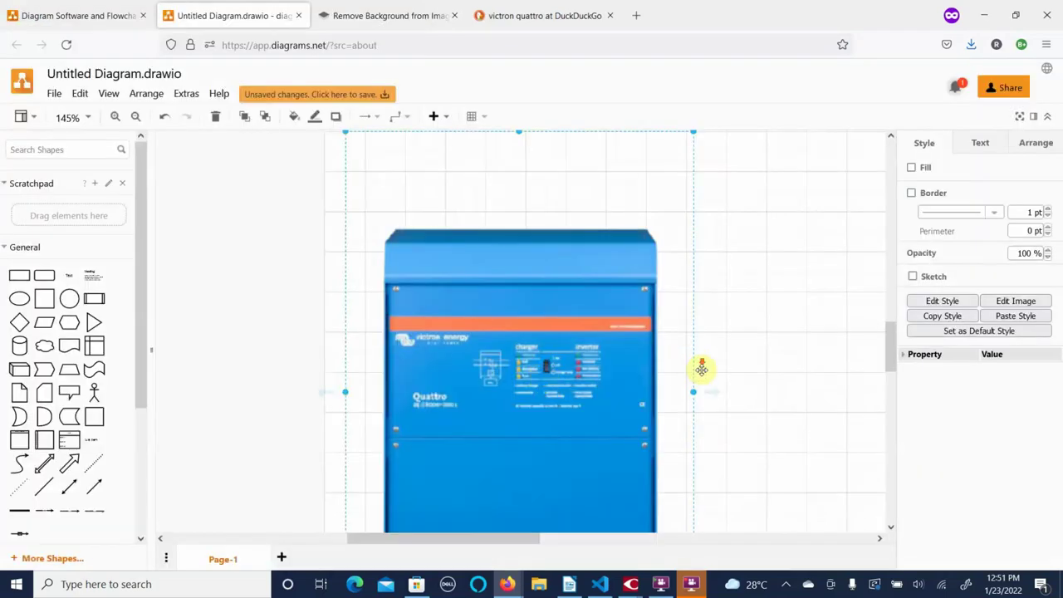
Shrink the inserted Quattro image proportionally to symbol size and move it away from the page's left edge.
{"action": "scroll", "coordinate": [692, 386], "scroll_direction": "down", "scroll_amount": 2}
{"action": "scroll", "coordinate": [692, 386], "scroll_direction": "down", "scroll_amount": 3}
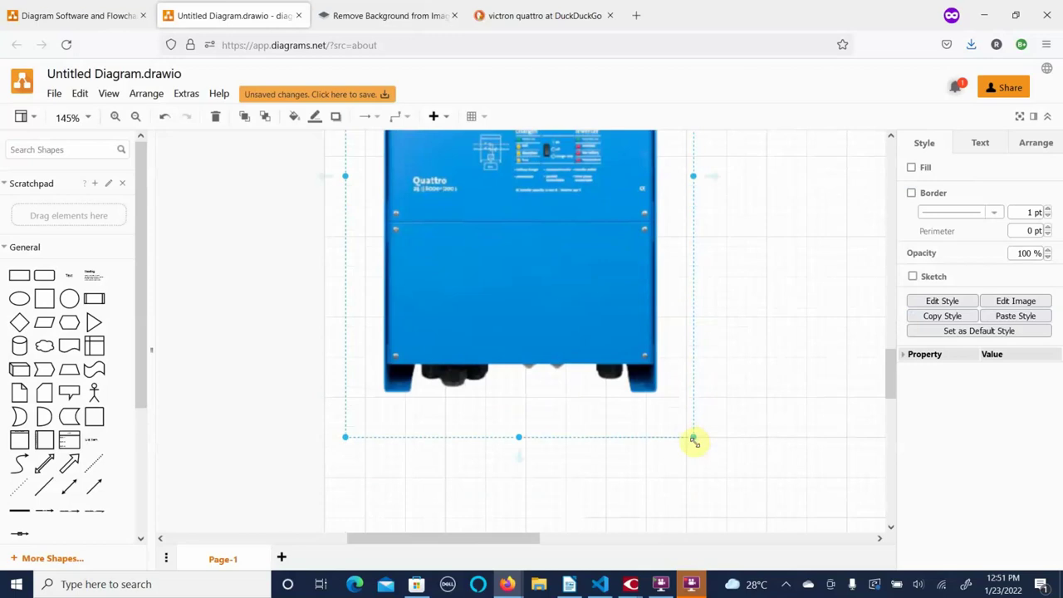
{"action": "left_click_drag", "start_coordinate": [694, 438], "coordinate": [544, 162]}
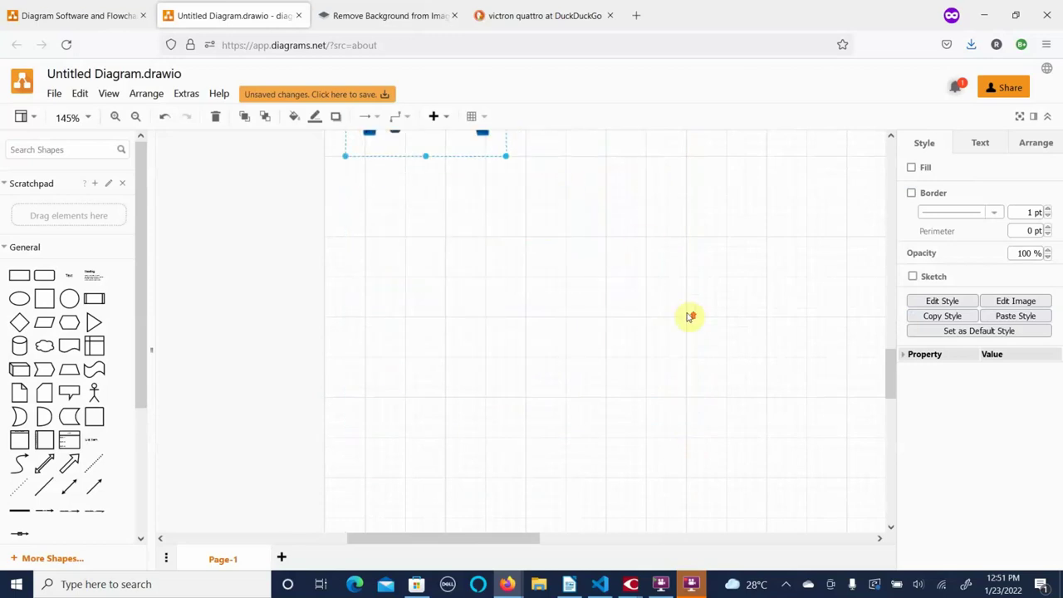
{"action": "scroll", "coordinate": [690, 317], "scroll_direction": "up", "scroll_amount": 5}
{"action": "left_click_drag", "start_coordinate": [415, 254], "coordinate": [540, 276]}
{"action": "left_click_drag", "start_coordinate": [626, 381], "coordinate": [583, 292]}
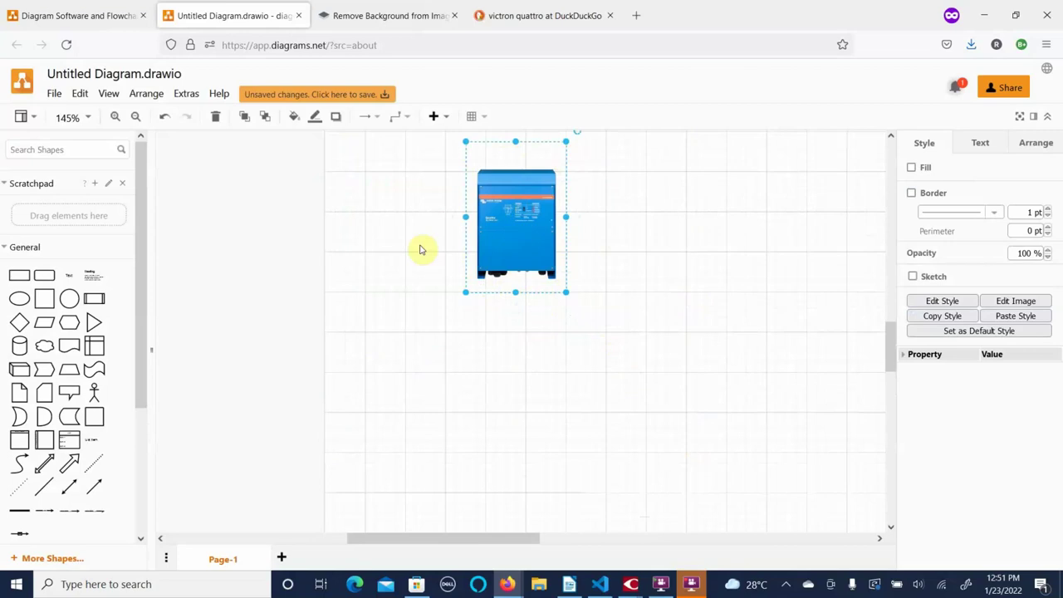
Add the resized Quattro image to the Scratchpad library and title its entry Quattro.
{"action": "left_click", "coordinate": [521, 222]}
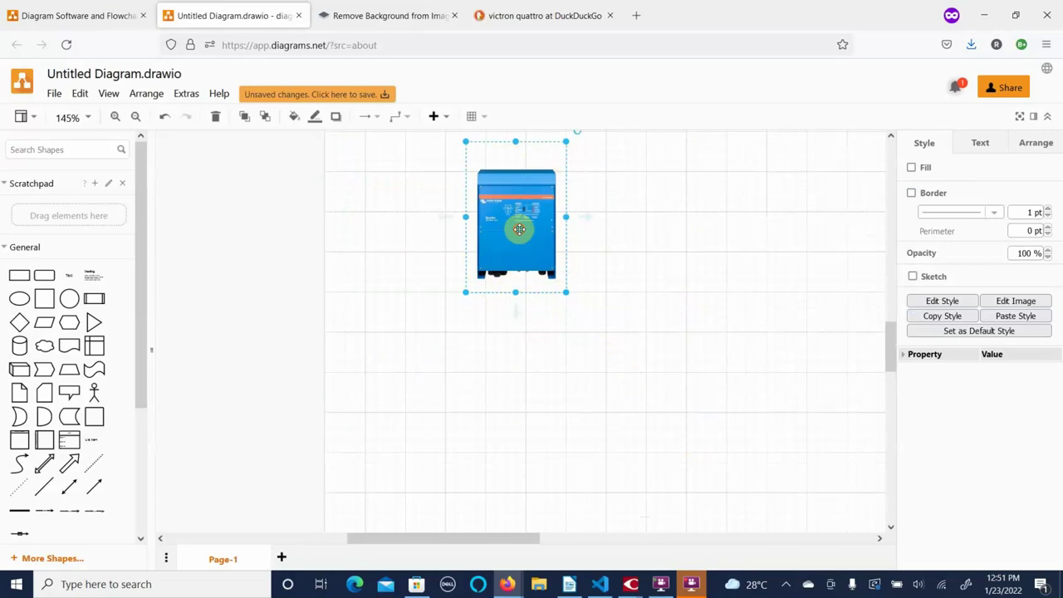
{"action": "left_click_drag", "start_coordinate": [519, 229], "coordinate": [54, 213]}
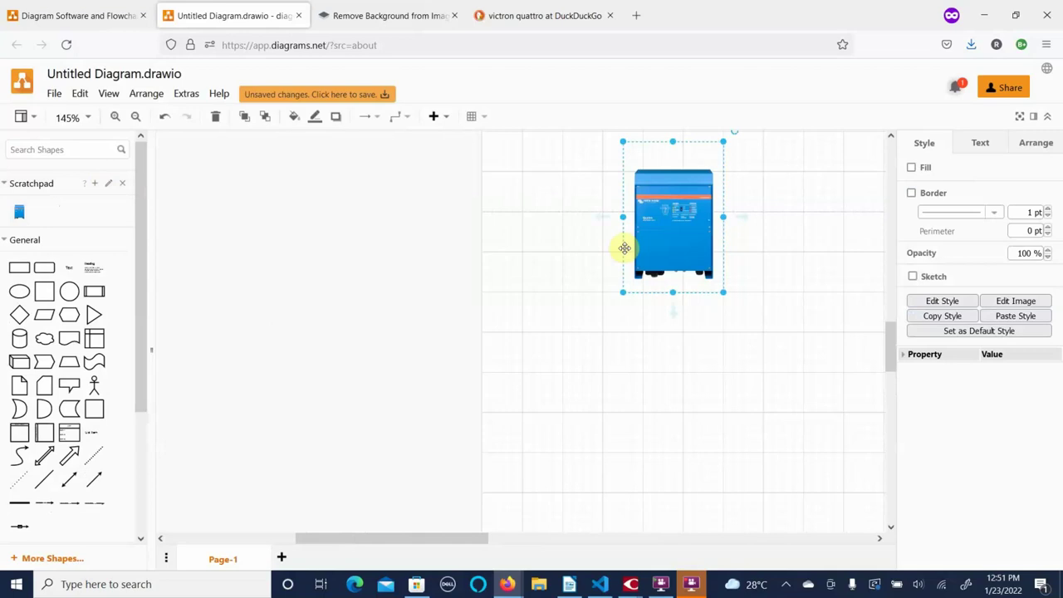
{"action": "left_click", "coordinate": [108, 187]}
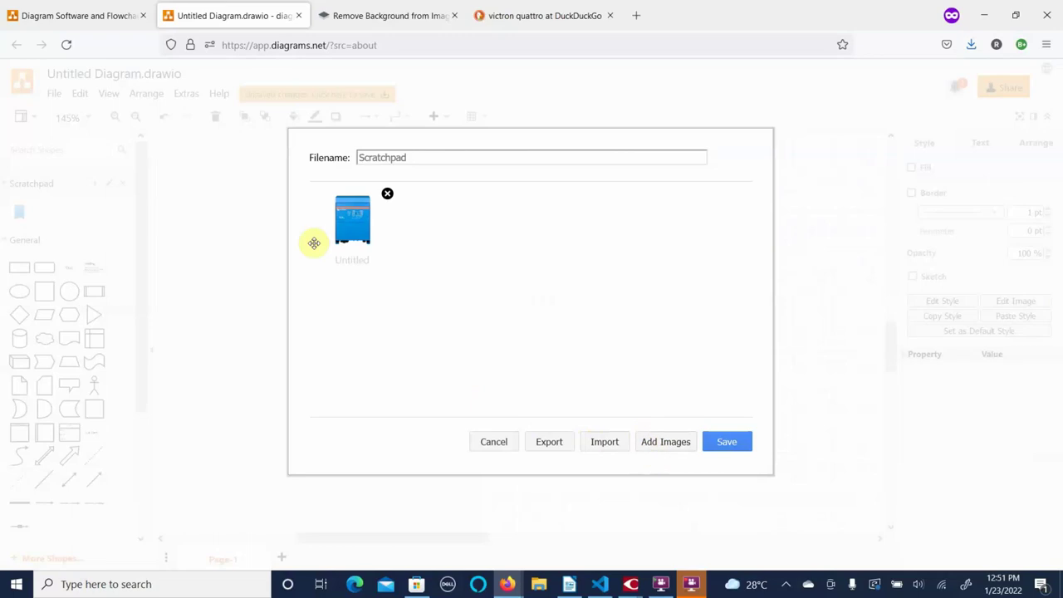
{"action": "left_click", "coordinate": [353, 262]}
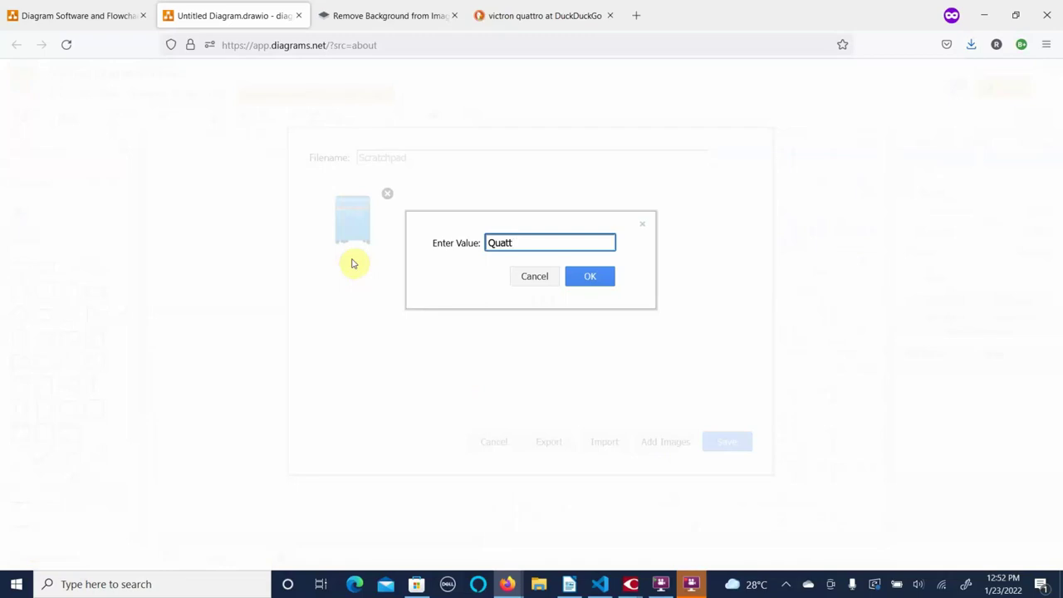
{"action": "left_click", "coordinate": [586, 277]}
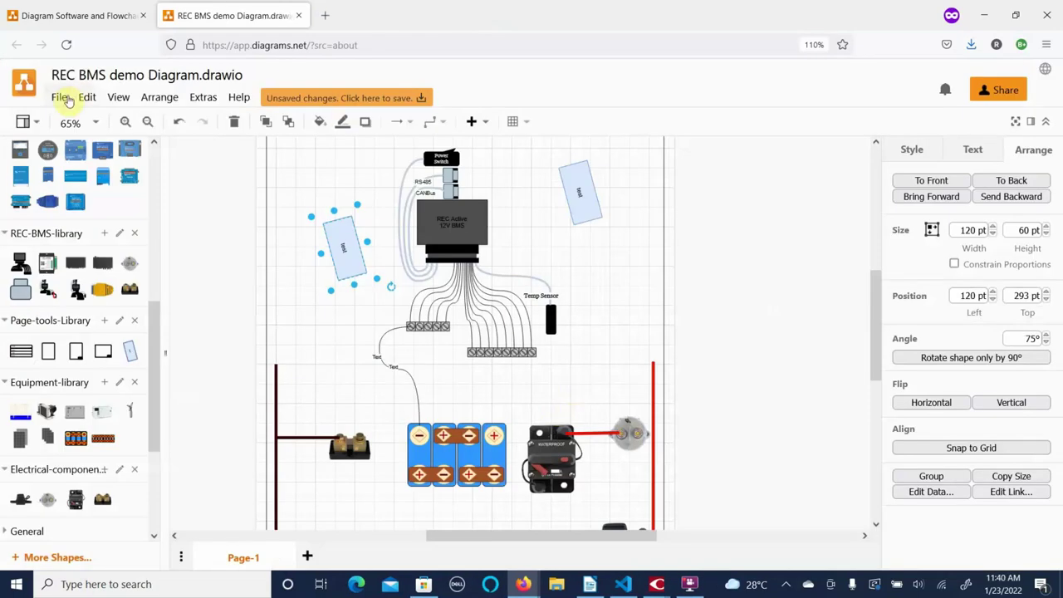
In the REC BMS demo drawing, open REC Active BMS Wiring Diagram.drawio-1.0.0.xml from the device's Downloads Example Sketches folder in a new window.
{"action": "left_click", "coordinate": [59, 98]}
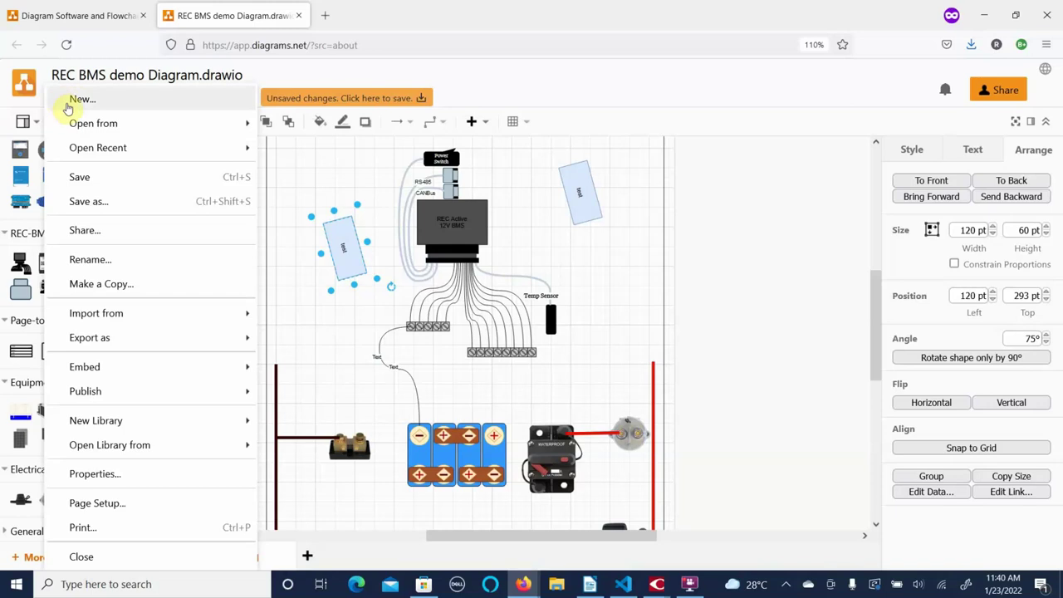
{"action": "mouse_move", "coordinate": [80, 128]}
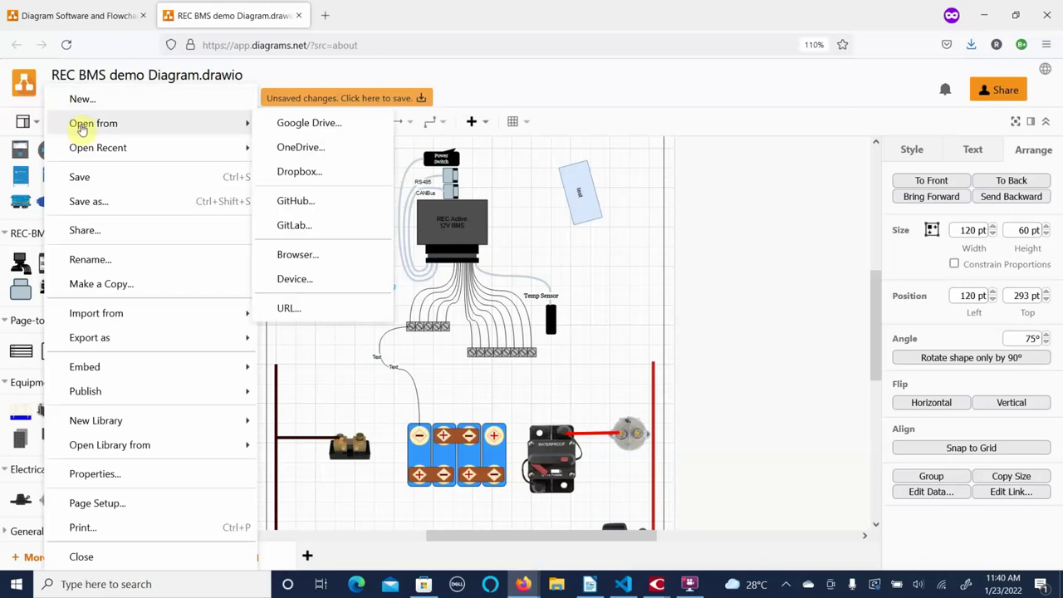
{"action": "mouse_move", "coordinate": [85, 148]}
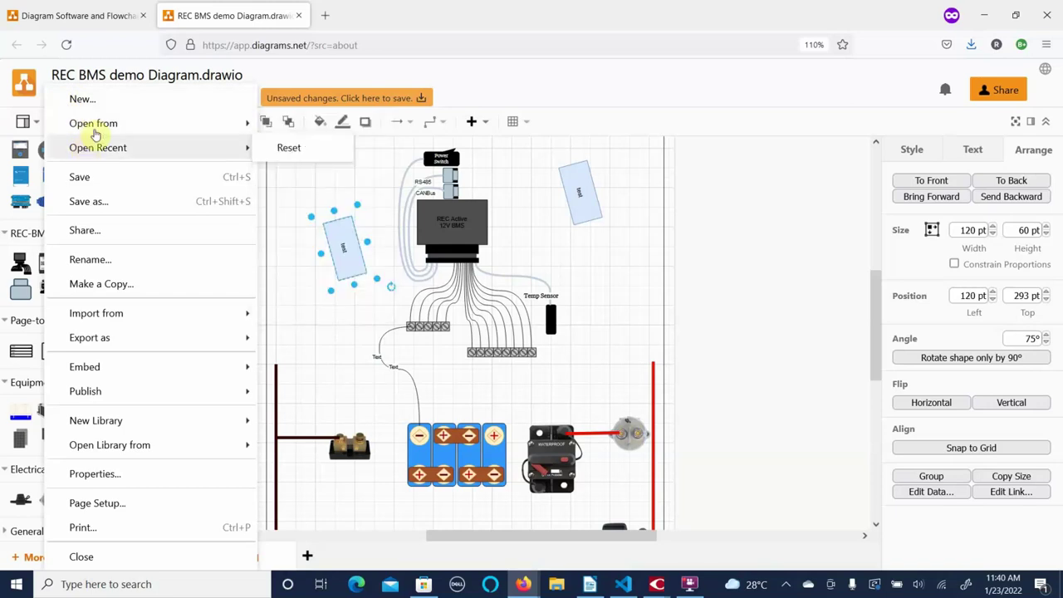
{"action": "mouse_move", "coordinate": [124, 133]}
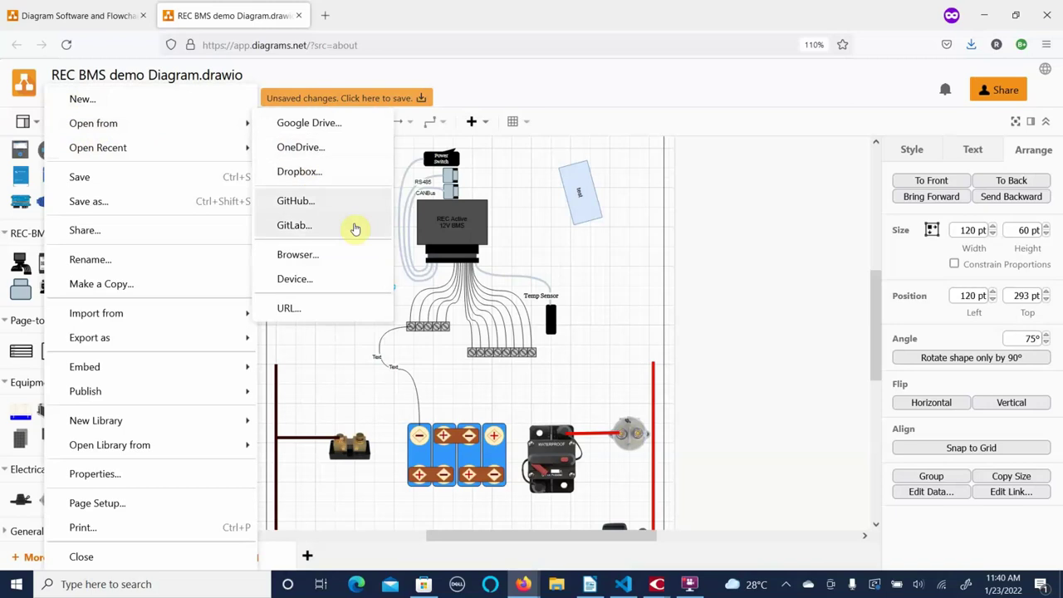
{"action": "left_click", "coordinate": [304, 280]}
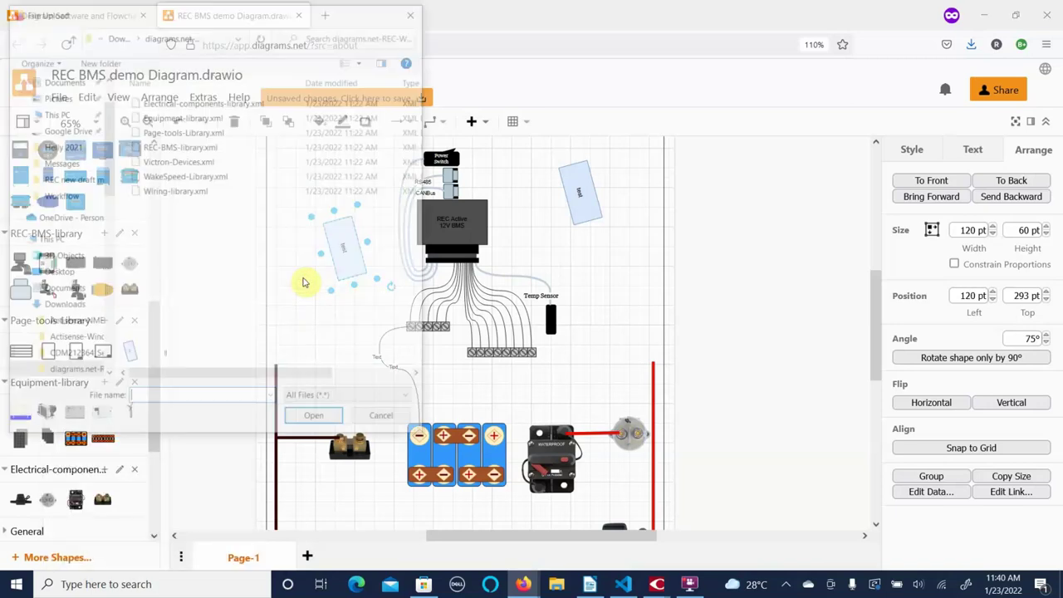
{"action": "left_click", "coordinate": [115, 34]}
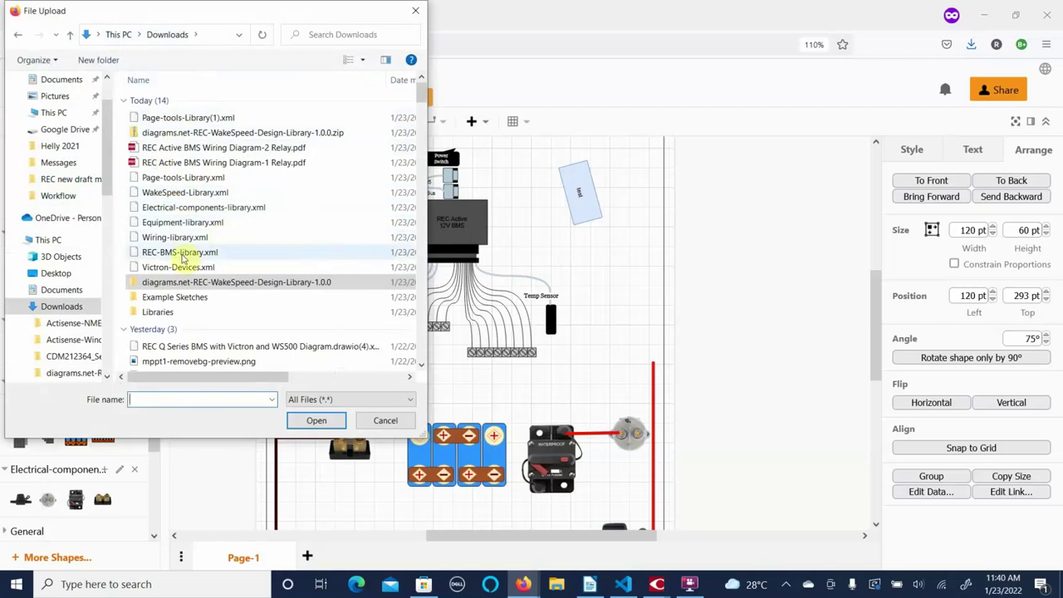
{"action": "double_click", "coordinate": [170, 298]}
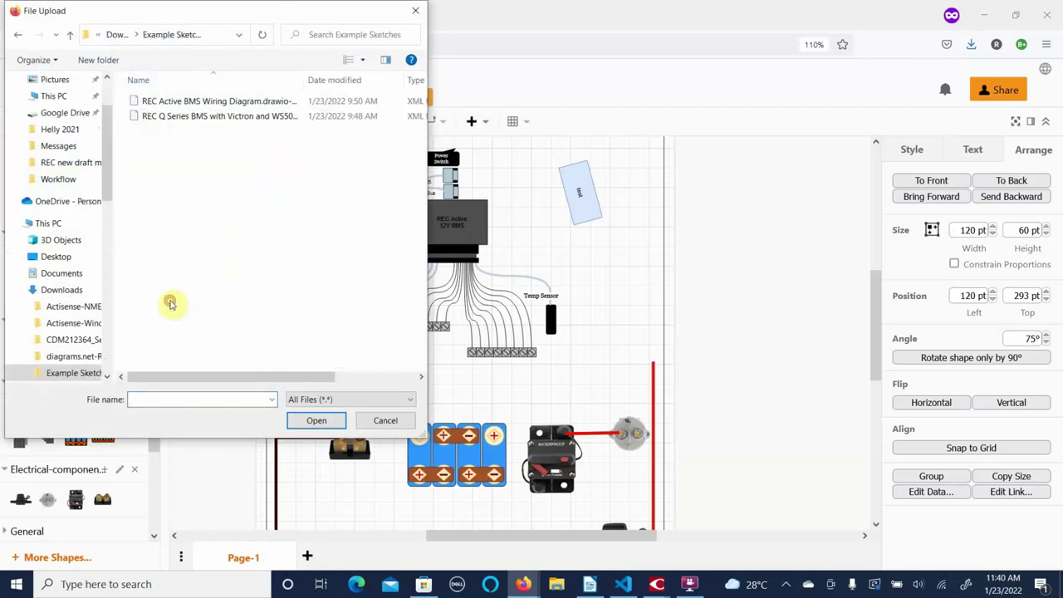
{"action": "double_click", "coordinate": [212, 101]}
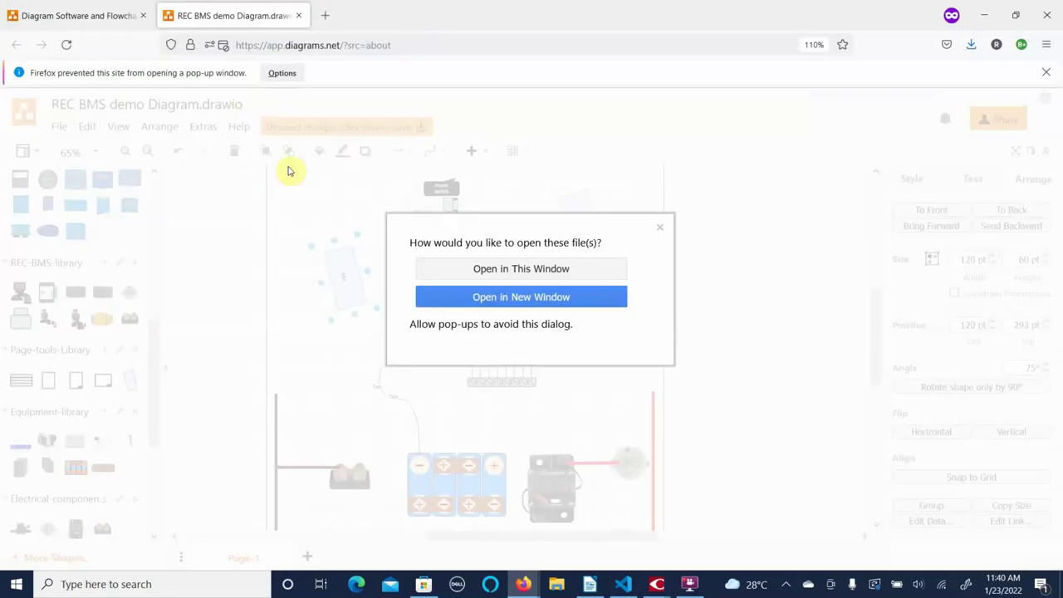
{"action": "left_click", "coordinate": [533, 300]}
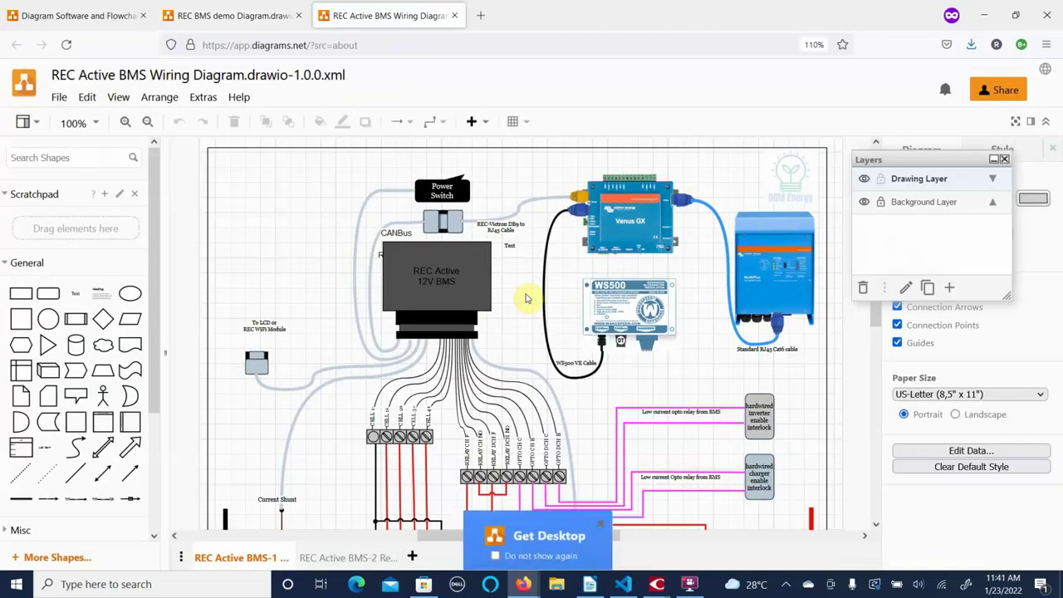
{"action": "scroll", "coordinate": [698, 400], "scroll_direction": "down", "scroll_amount": 3}
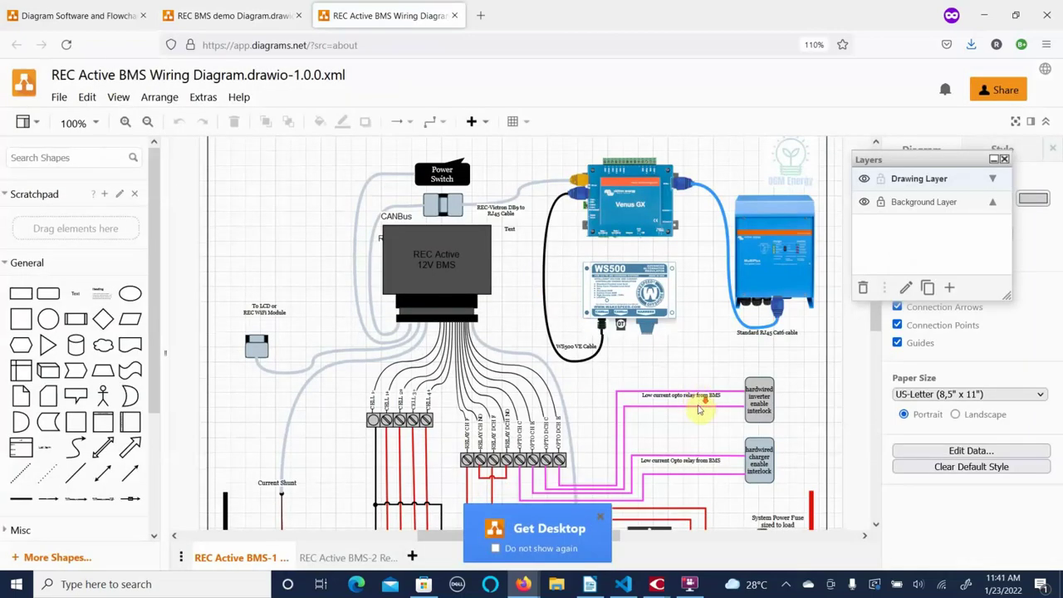